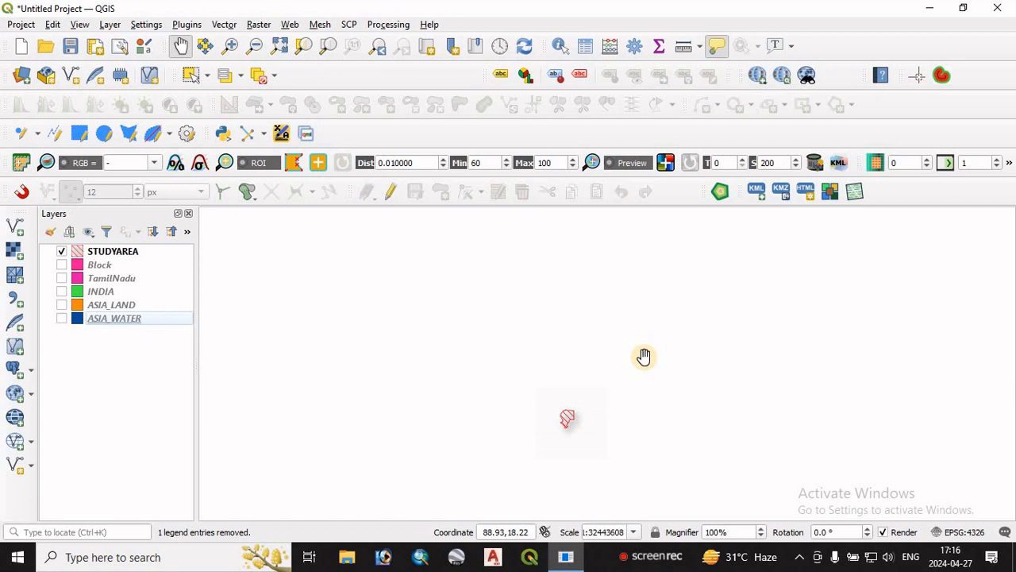
- Check the QuickMapServices entry in the plugin manager
{"action": "left_click", "coordinate": [185, 25]}
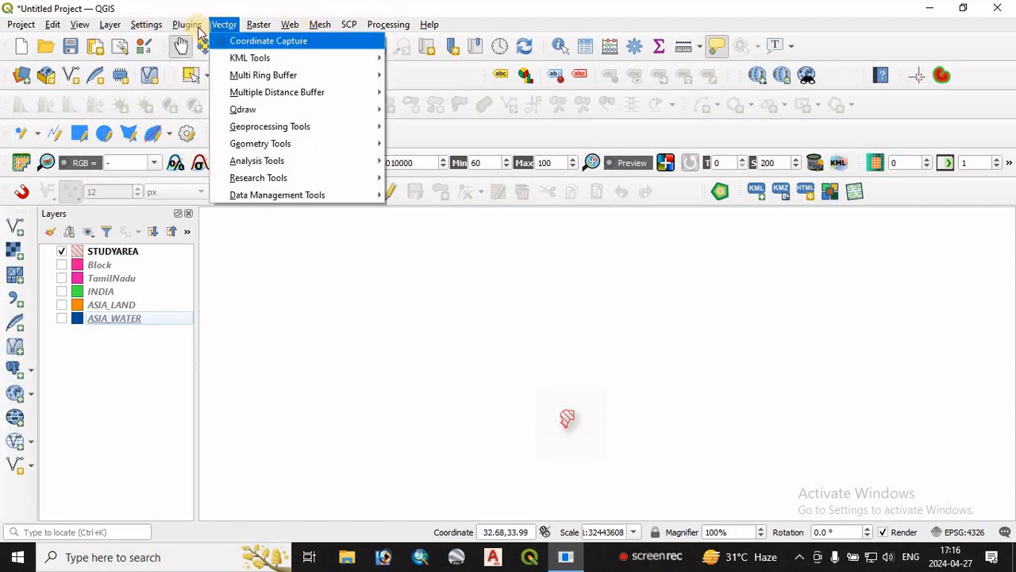
{"action": "left_click", "coordinate": [210, 42]}
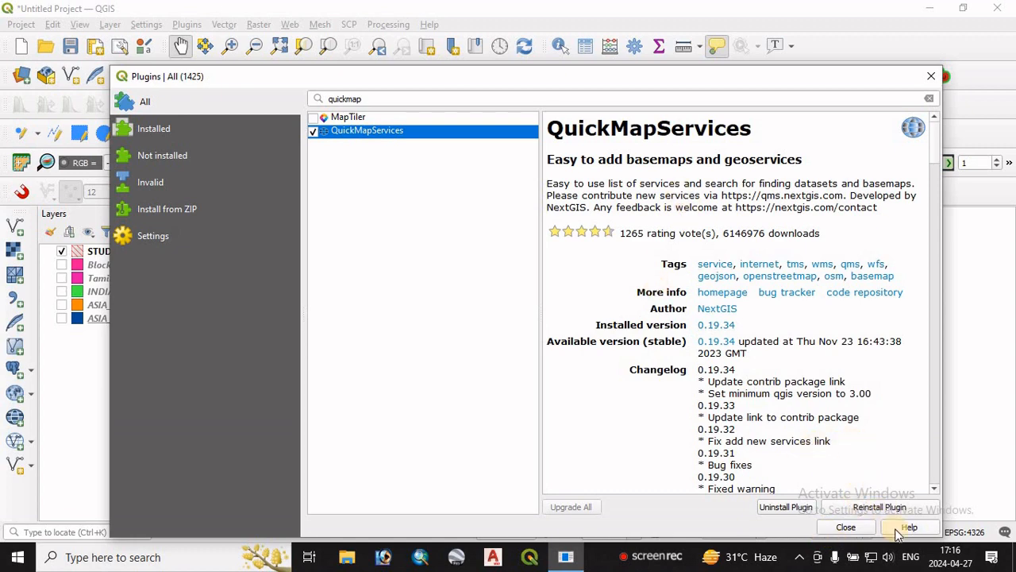
{"action": "left_click", "coordinate": [865, 529]}
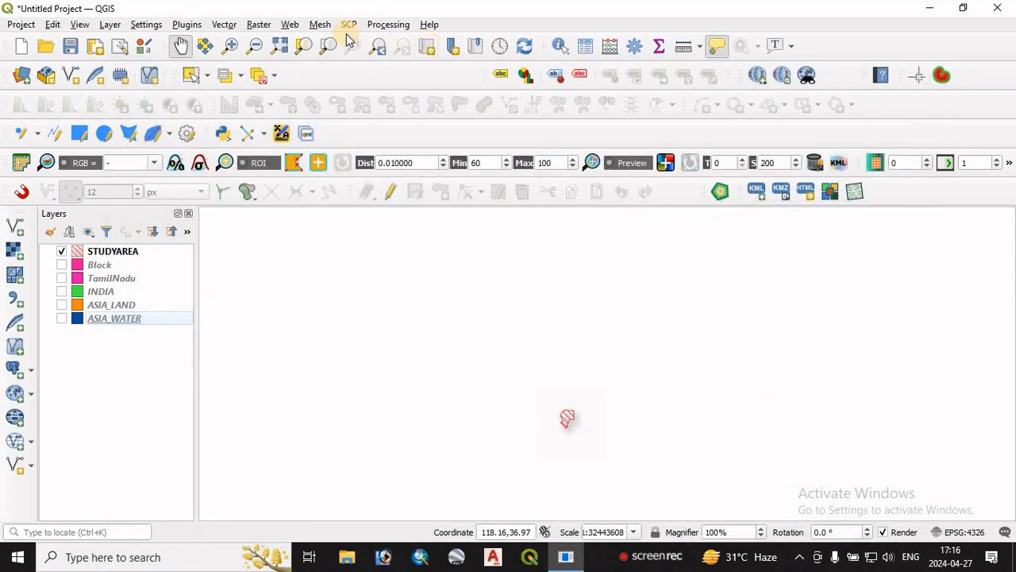
- Add the Google Satellite basemap from QuickMapServices
{"action": "left_click", "coordinate": [288, 24]}
{"action": "mouse_move", "coordinate": [318, 57]}
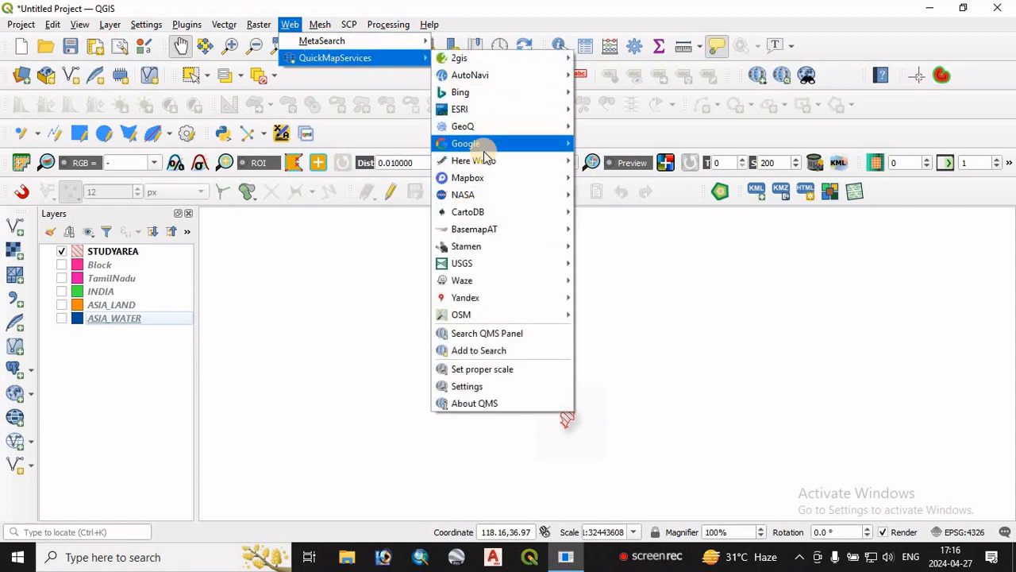
{"action": "mouse_move", "coordinate": [521, 143]}
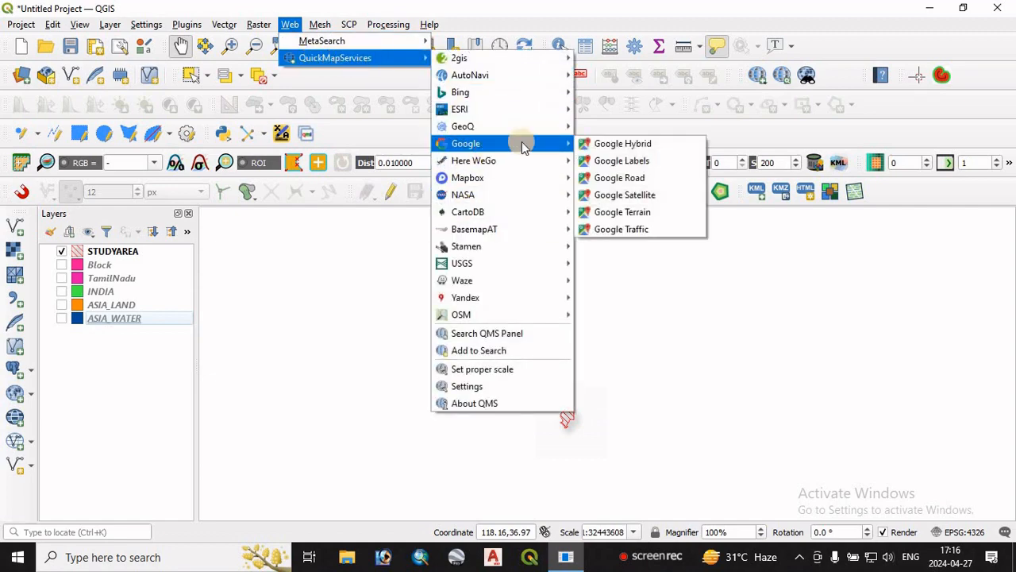
{"action": "left_click", "coordinate": [640, 195]}
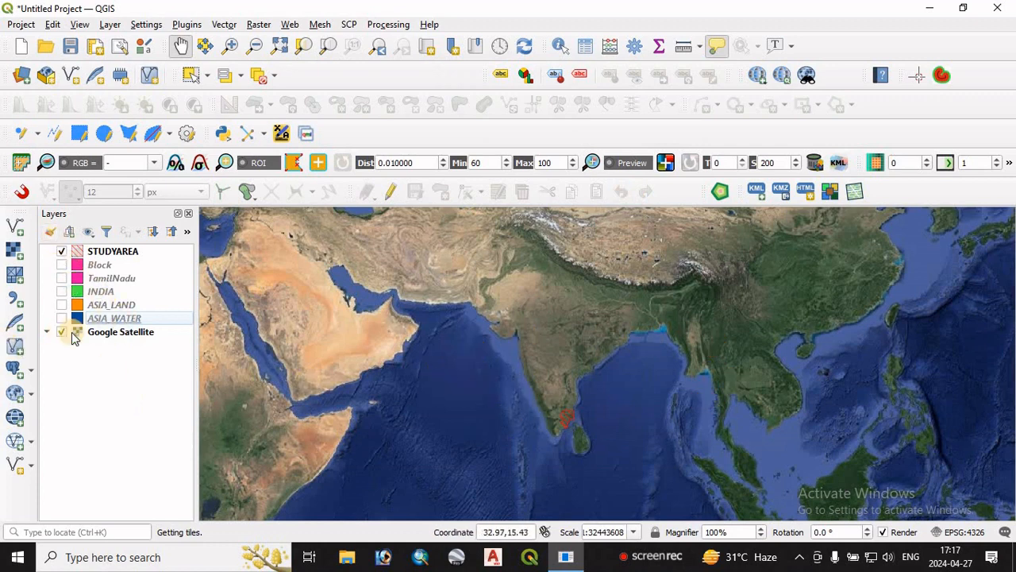
- Make the Block, TamilNadu, INDIA, ASIA_LAND and ASIA_WATER layers visible on the map along with STUDYAREA
{"action": "left_click", "coordinate": [62, 251]}
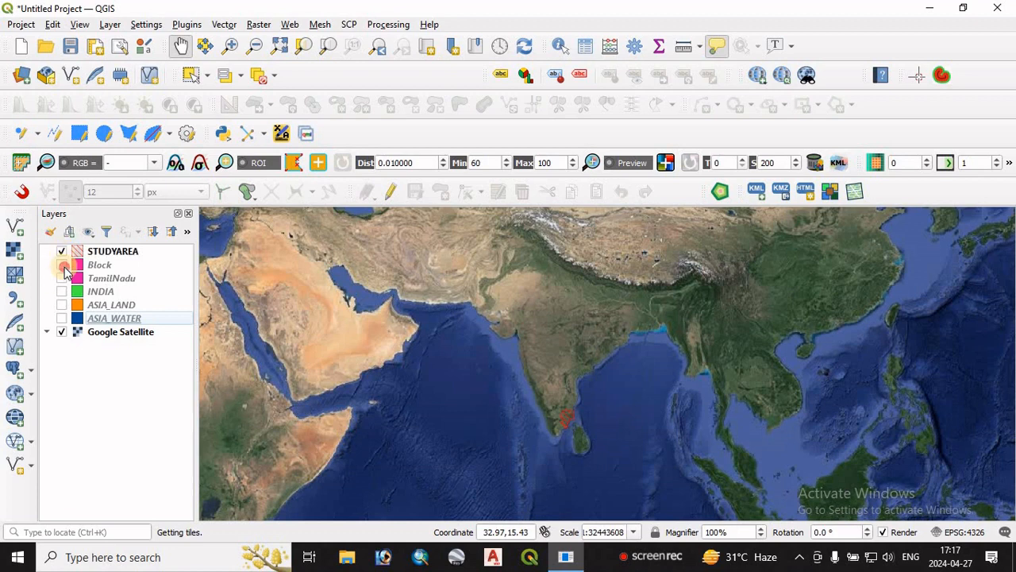
{"action": "left_click", "coordinate": [62, 265]}
{"action": "left_click", "coordinate": [62, 279]}
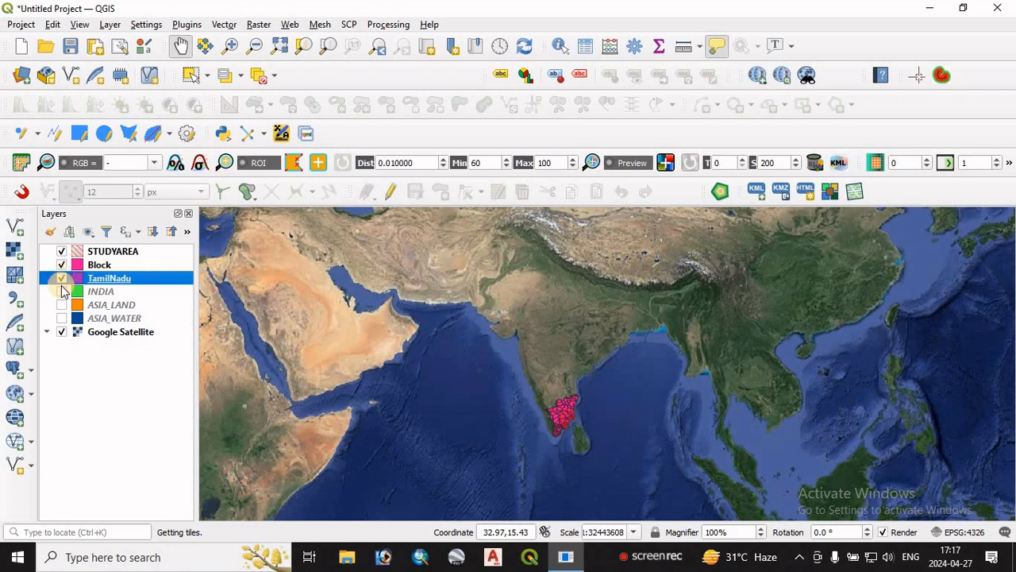
{"action": "left_click", "coordinate": [62, 293]}
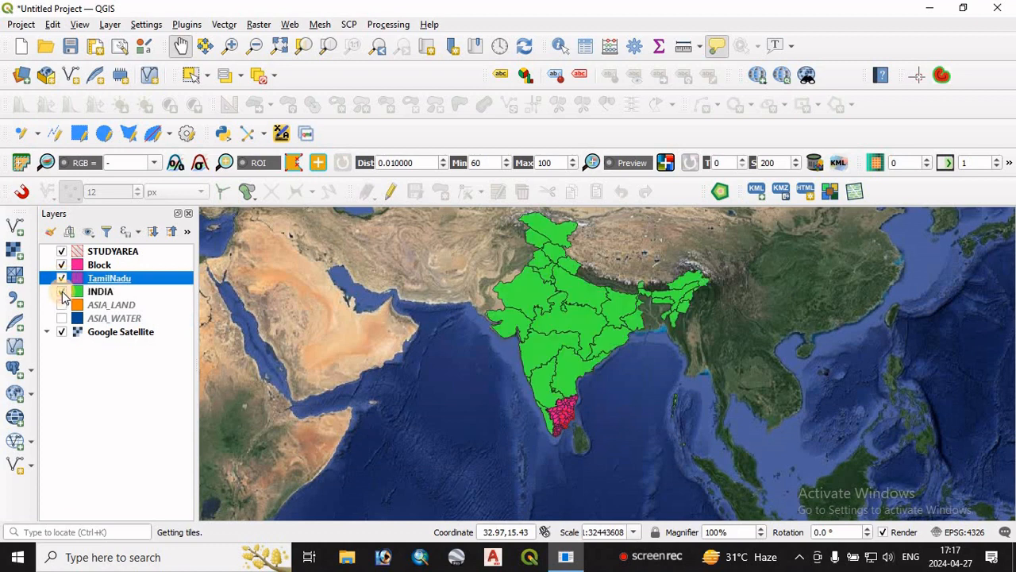
{"action": "left_click", "coordinate": [61, 305]}
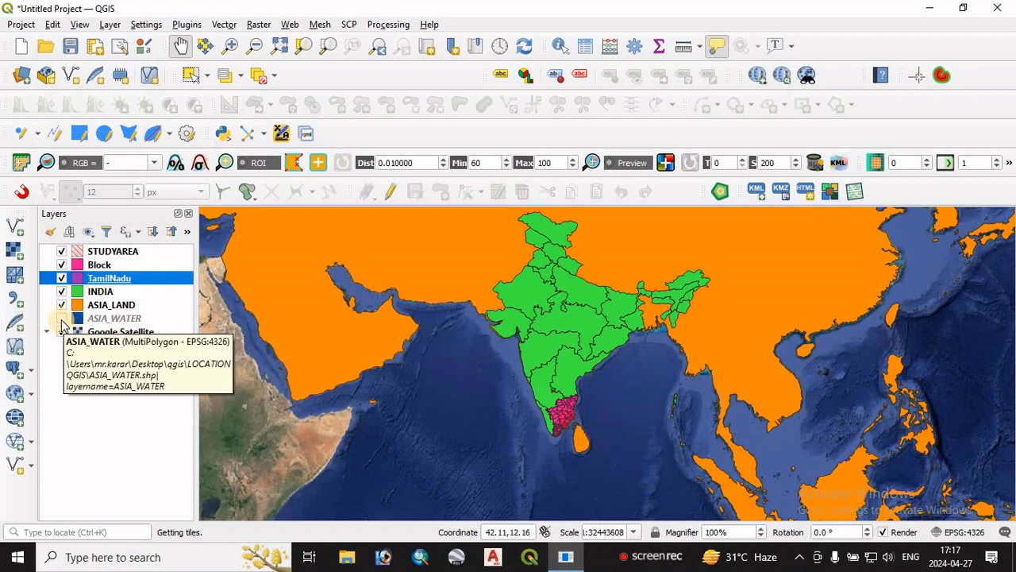
{"action": "left_click", "coordinate": [62, 319]}
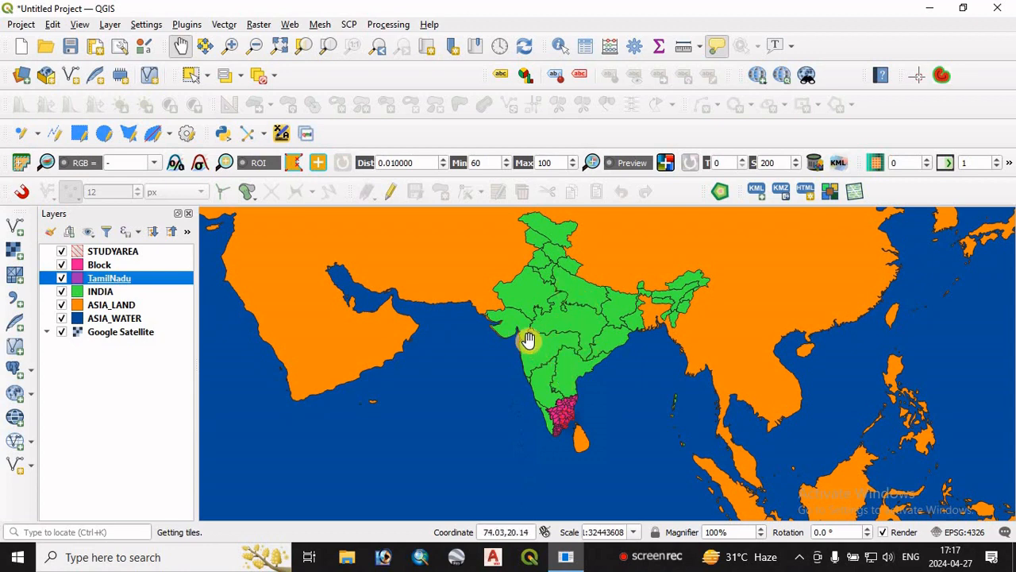
- Create a new print layout titled "a1" and maximize its window
{"action": "left_click", "coordinate": [21, 24]}
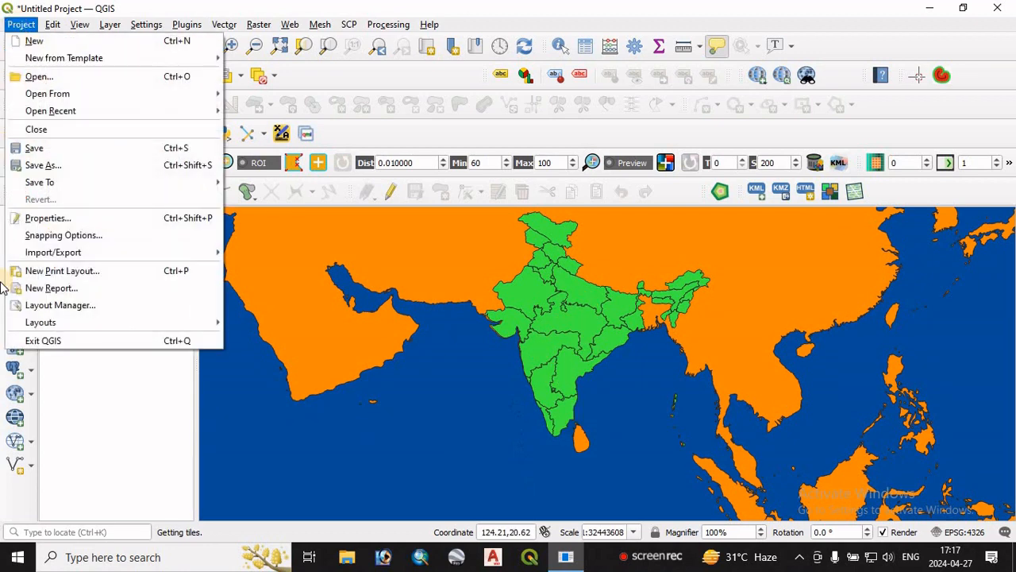
{"action": "left_click", "coordinate": [50, 271]}
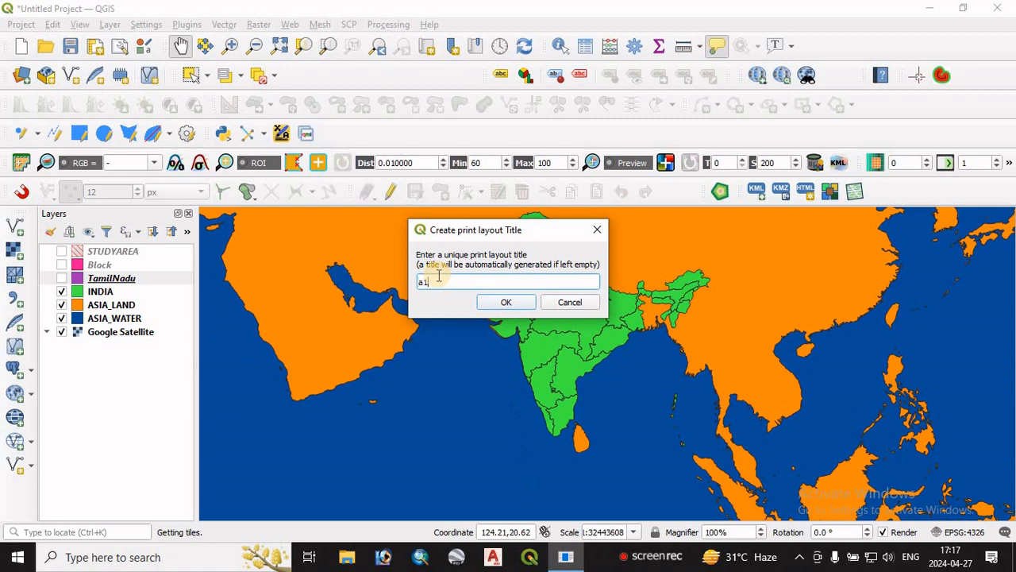
{"action": "left_click", "coordinate": [504, 303]}
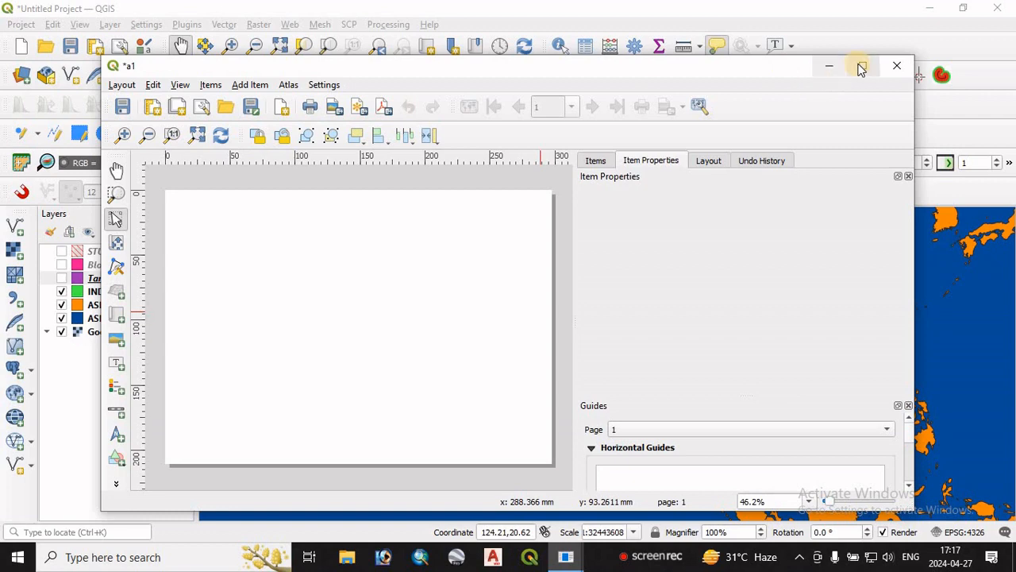
{"action": "left_click", "coordinate": [861, 69]}
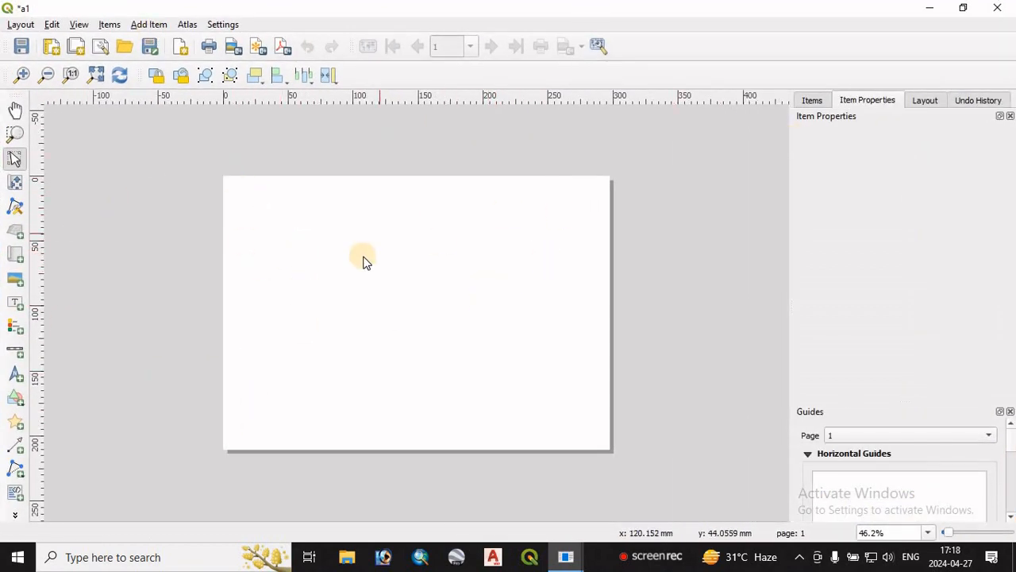
- Set the layout page to A4 size in portrait orientation
{"action": "right_click", "coordinate": [396, 272]}
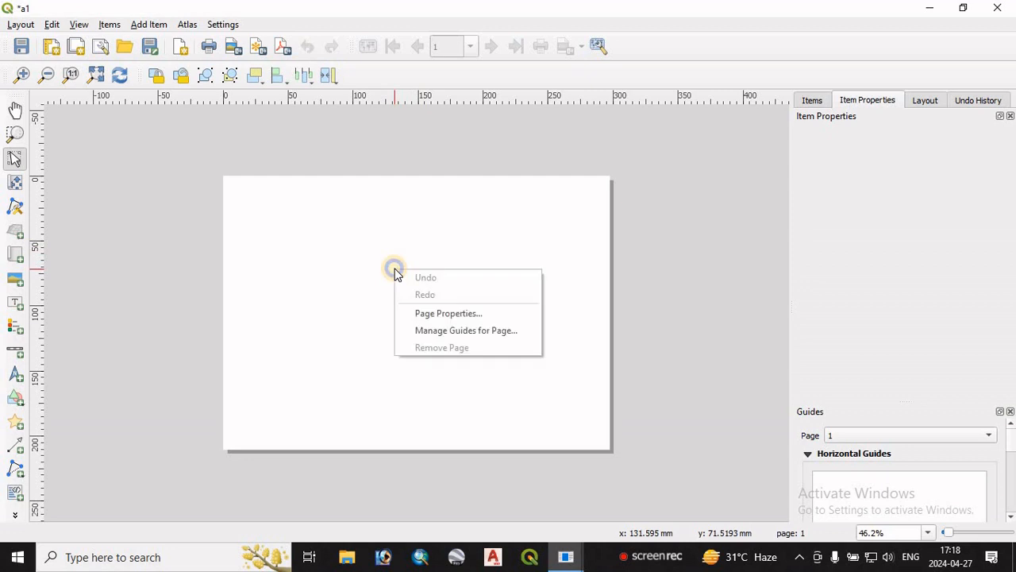
{"action": "left_click", "coordinate": [466, 316]}
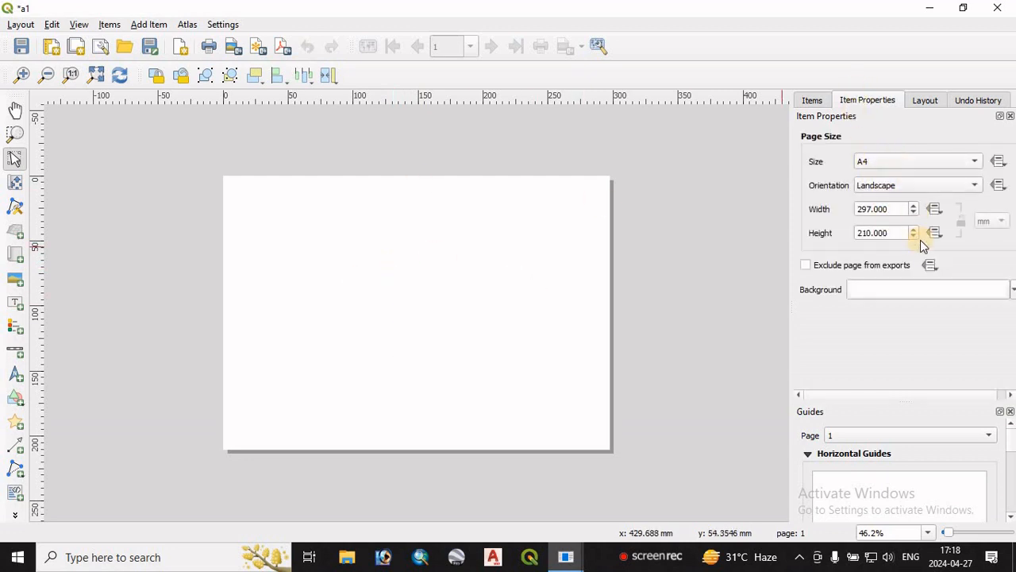
{"action": "left_click", "coordinate": [895, 163]}
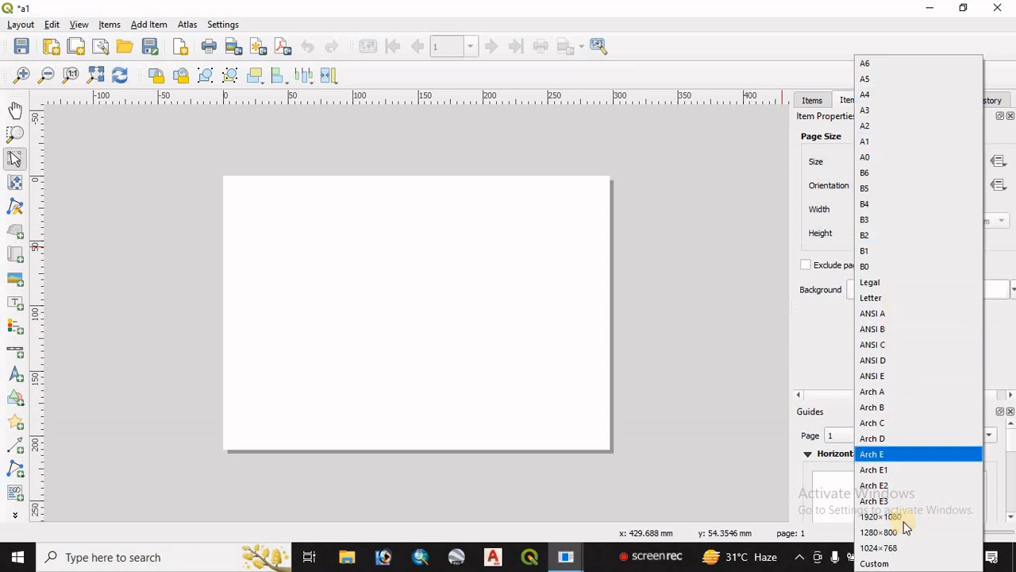
{"action": "left_click", "coordinate": [873, 94]}
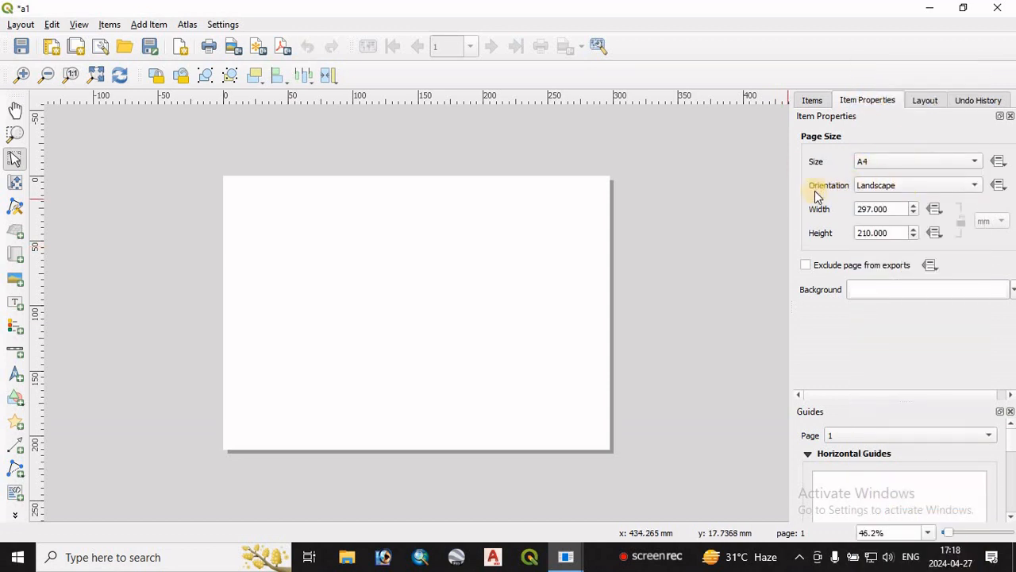
{"action": "left_click", "coordinate": [899, 186]}
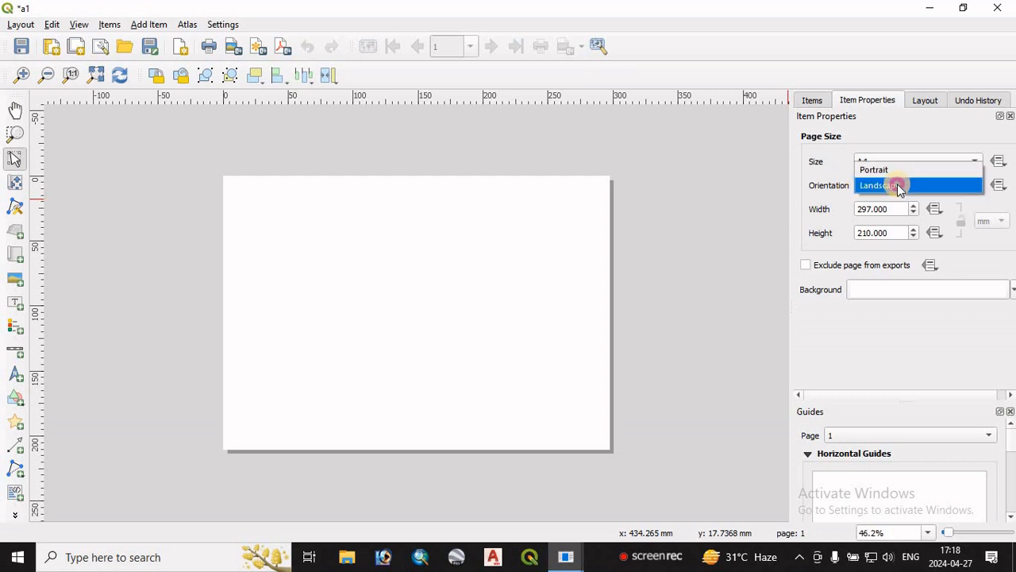
{"action": "left_click", "coordinate": [883, 172]}
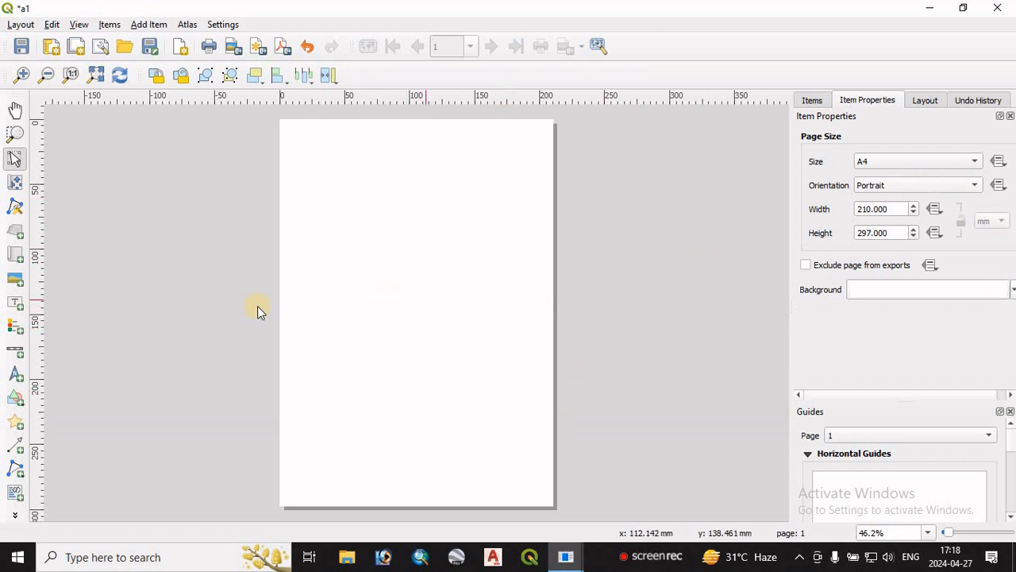
- Add a map to the lower left part of the page and resize its frame to about 89 by 117 mm
{"action": "left_click", "coordinate": [17, 258]}
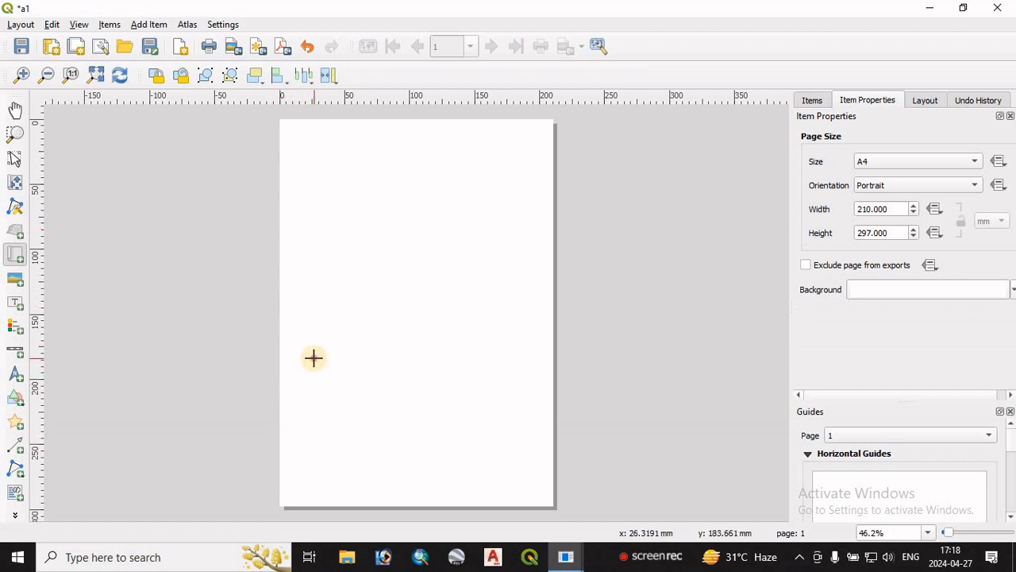
{"action": "left_click_drag", "start_coordinate": [313, 357], "coordinate": [415, 481]}
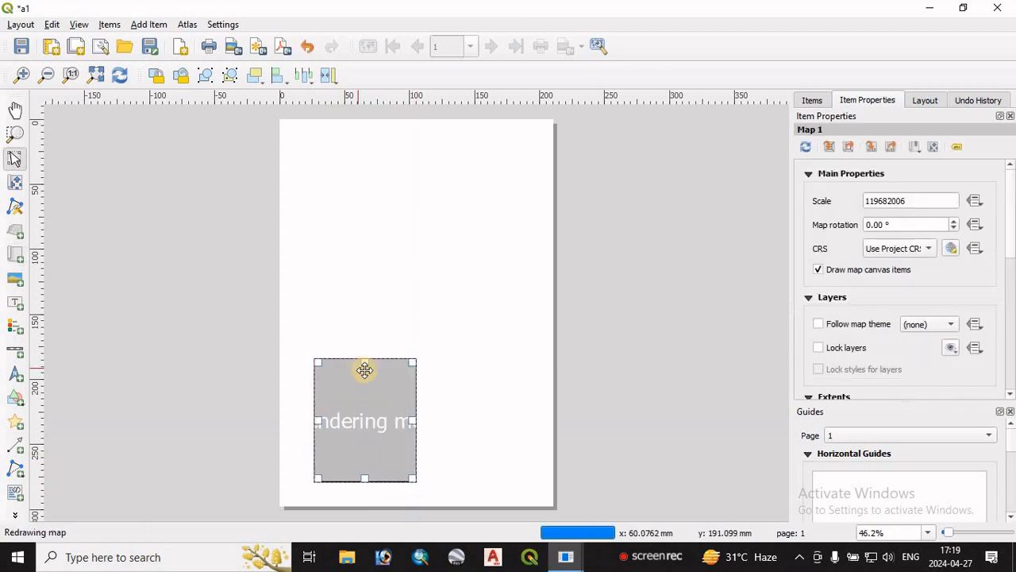
{"action": "left_click_drag", "start_coordinate": [365, 358], "coordinate": [364, 315]}
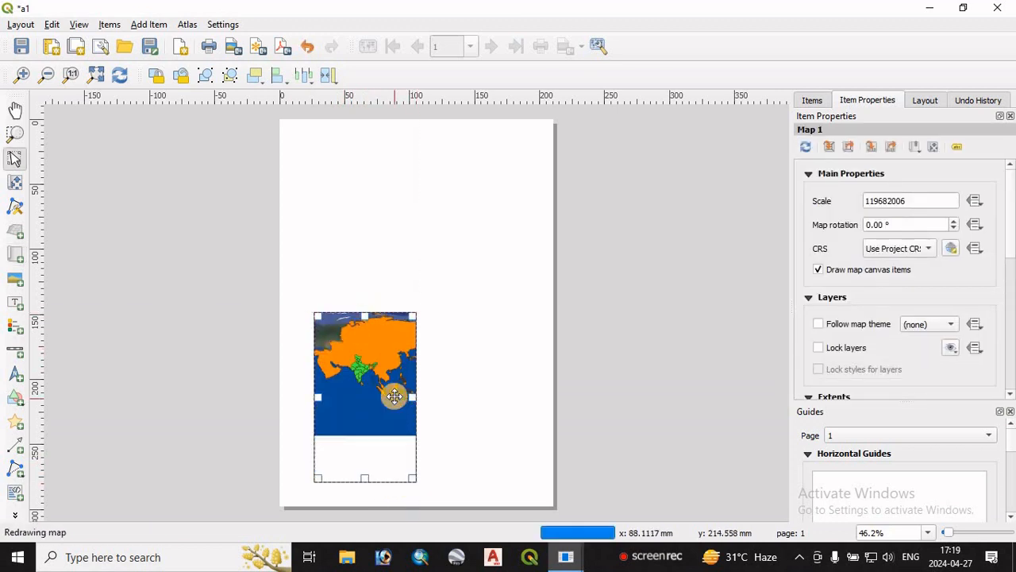
{"action": "left_click_drag", "start_coordinate": [412, 396], "coordinate": [430, 397]}
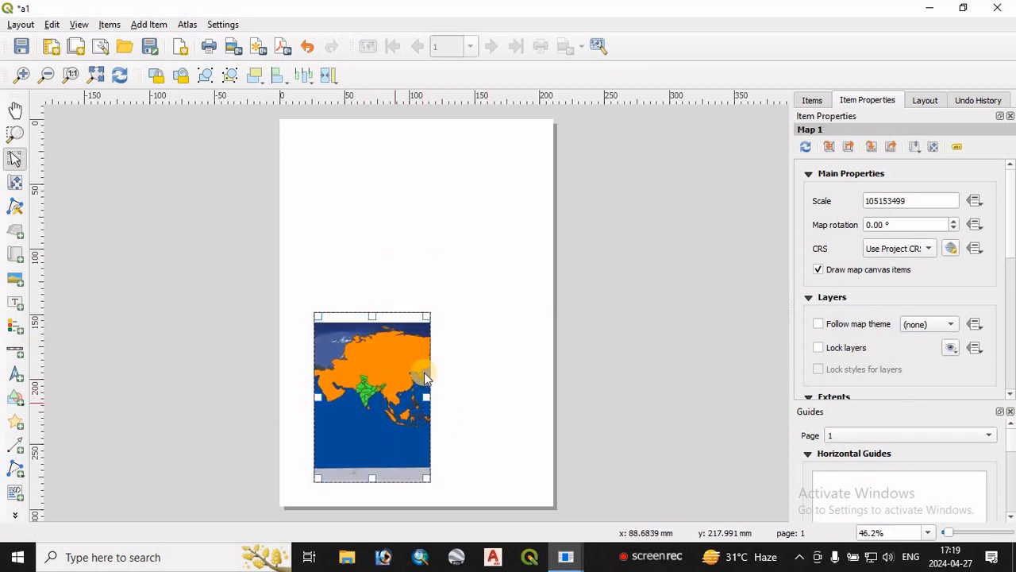
{"action": "left_click_drag", "start_coordinate": [372, 479], "coordinate": [372, 462]}
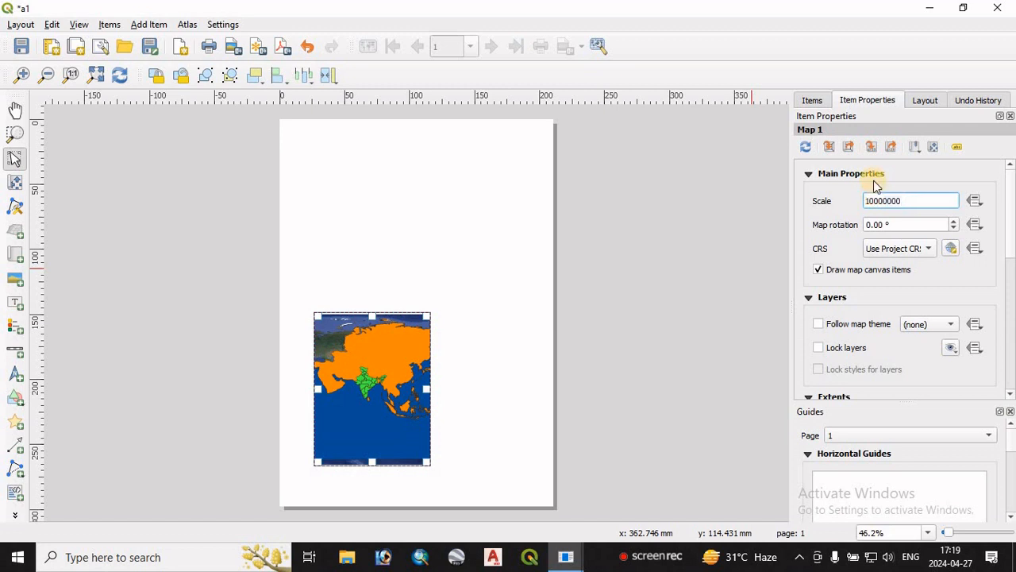
- Set the layout map's scale to 30000000
{"action": "key", "text": "Return"}
{"action": "type", "text": "0"}
{"action": "key", "text": "Return"}
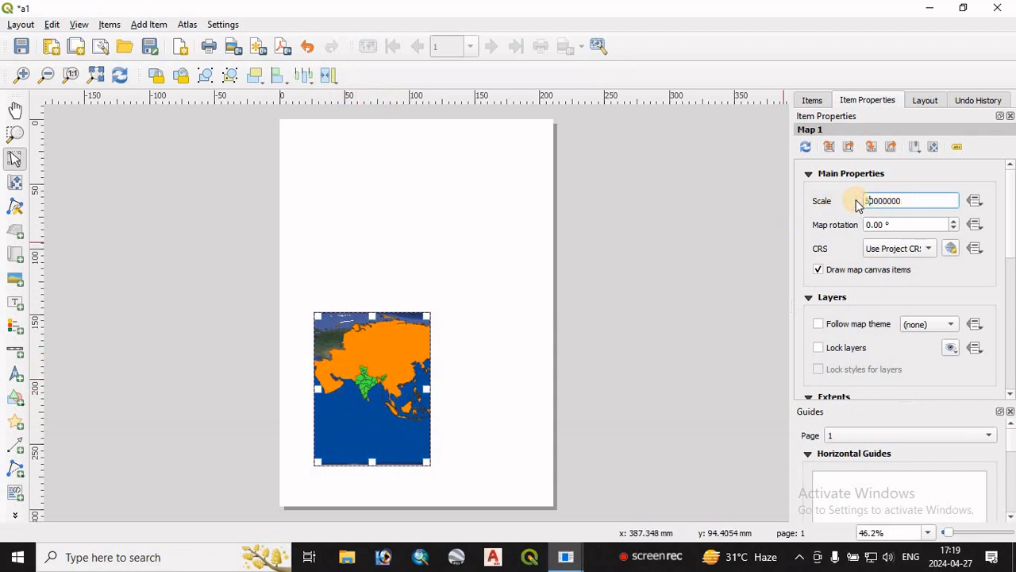
{"action": "key", "text": "Return"}
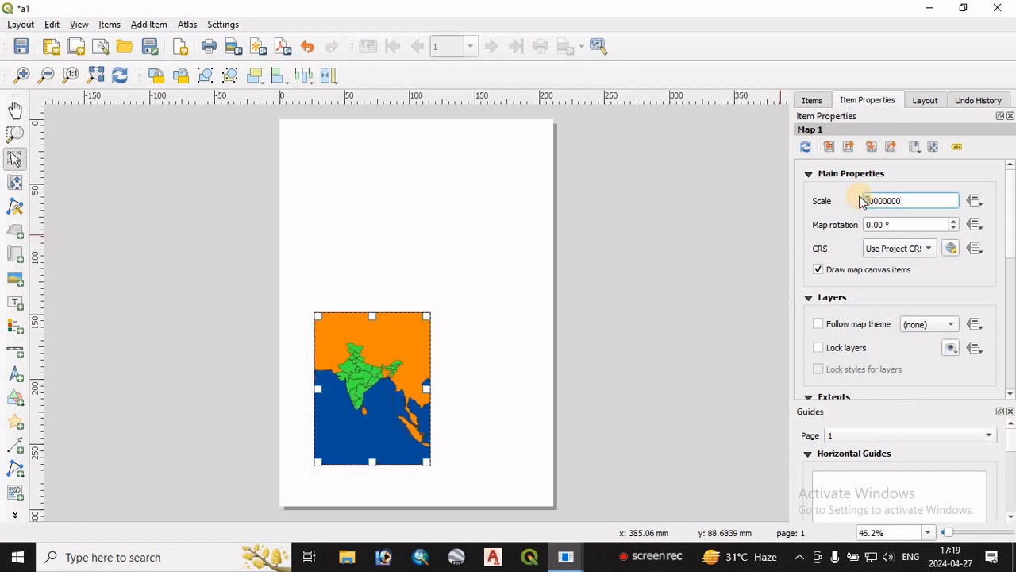
{"action": "key", "text": "Return"}
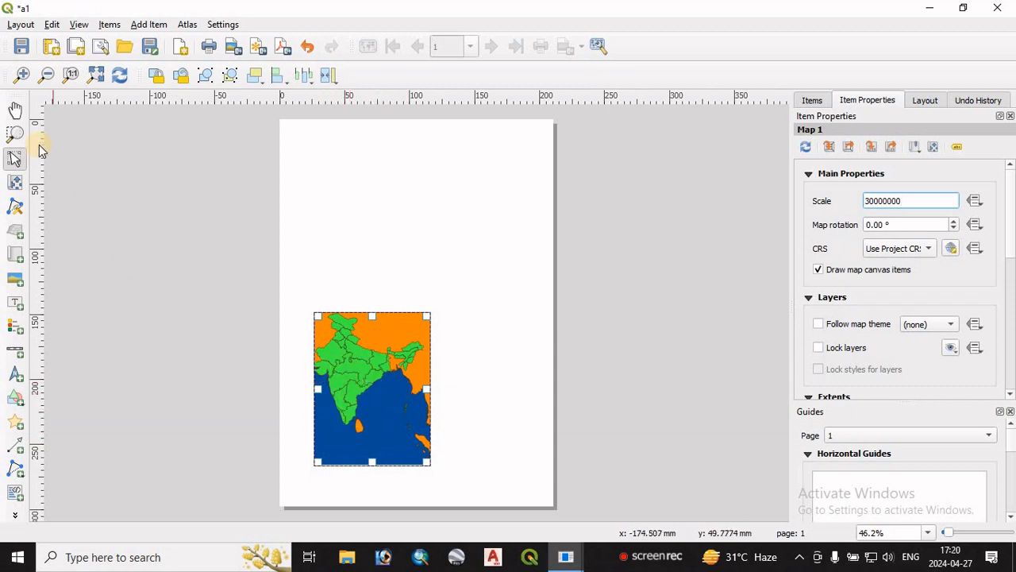
- Move the content within the map frame right and down so that India's northern tip has space above it
{"action": "left_click", "coordinate": [17, 113]}
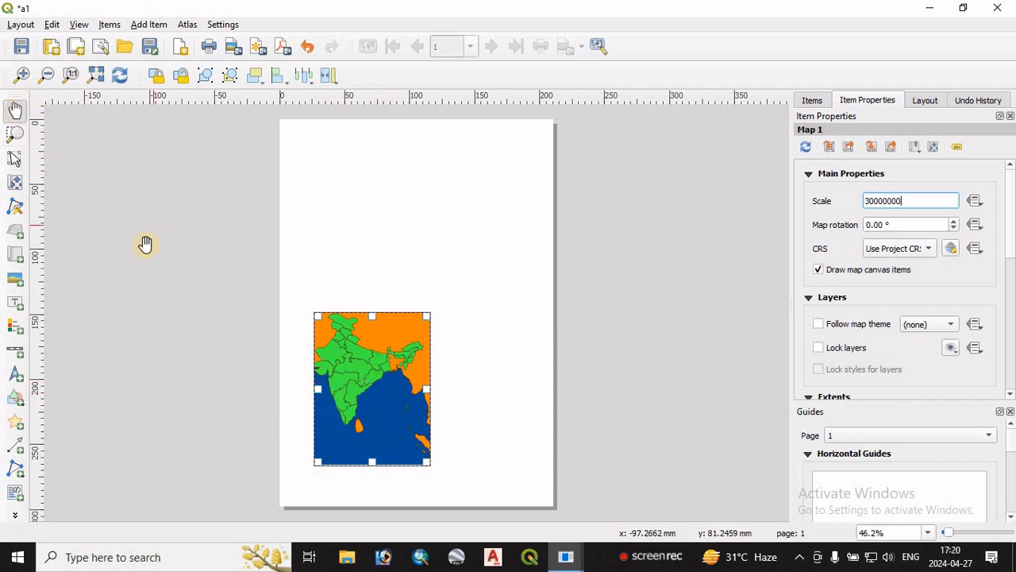
{"action": "left_click", "coordinate": [13, 186]}
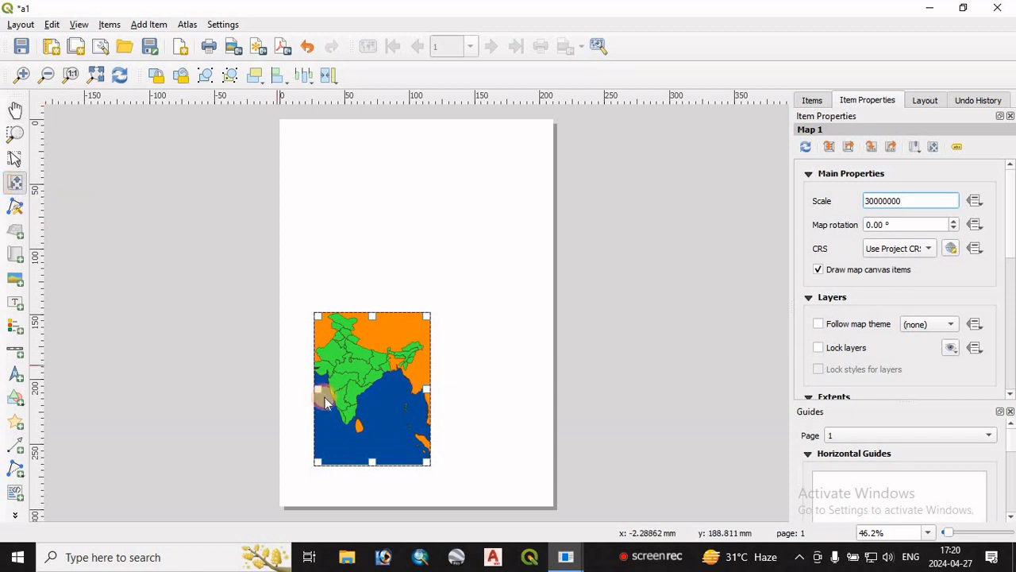
{"action": "left_click_drag", "start_coordinate": [352, 374], "coordinate": [369, 390]}
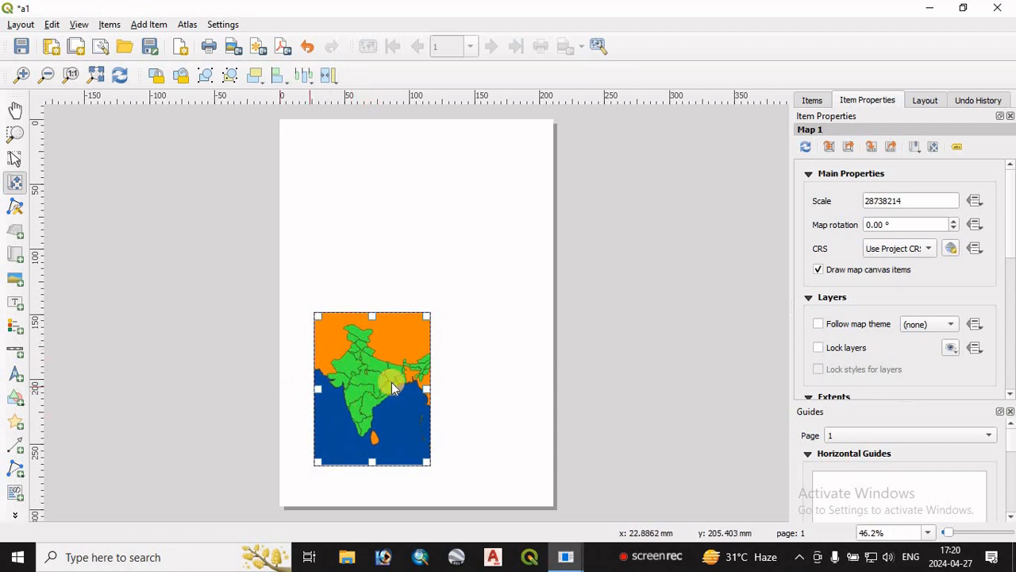
- Switch to the main QGIS project window and hide the Google Satellite layer
{"action": "left_click", "coordinate": [531, 564]}
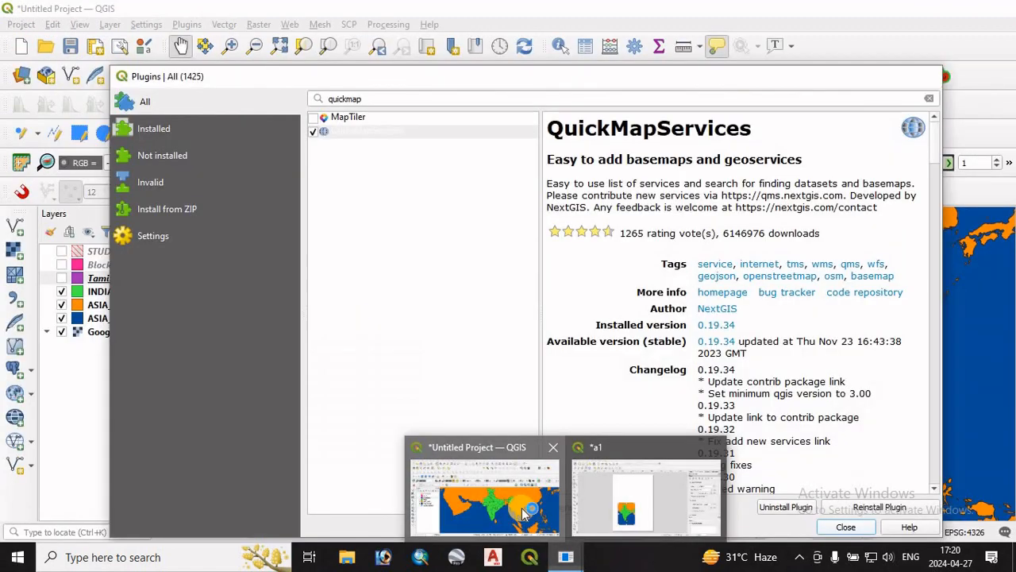
{"action": "left_click", "coordinate": [523, 506]}
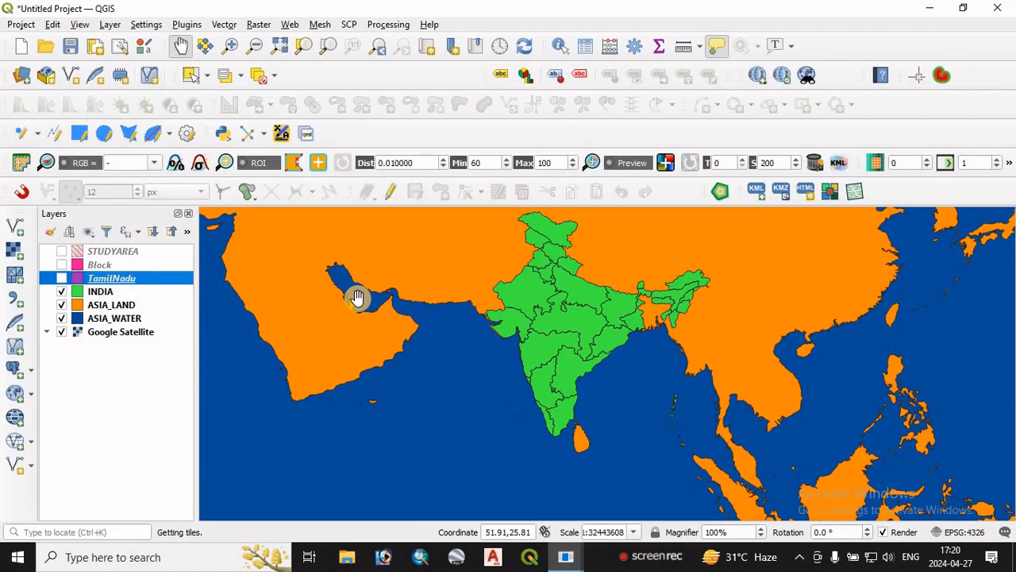
{"action": "left_click", "coordinate": [61, 331]}
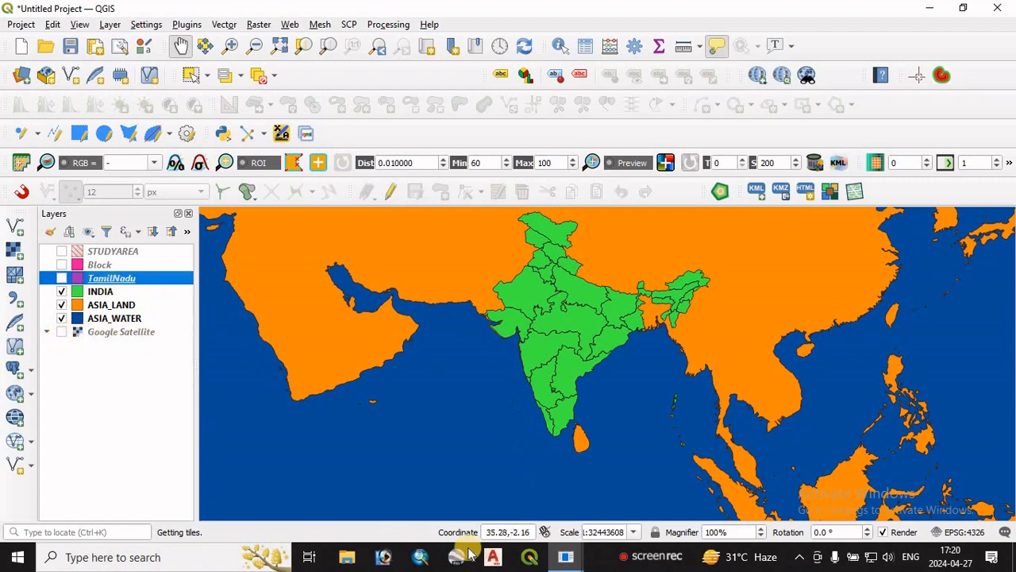
- Switch to the a1 layout window and give the map a black frame with 0.50 mm thickness and Miter join style
{"action": "mouse_move", "coordinate": [544, 565]}
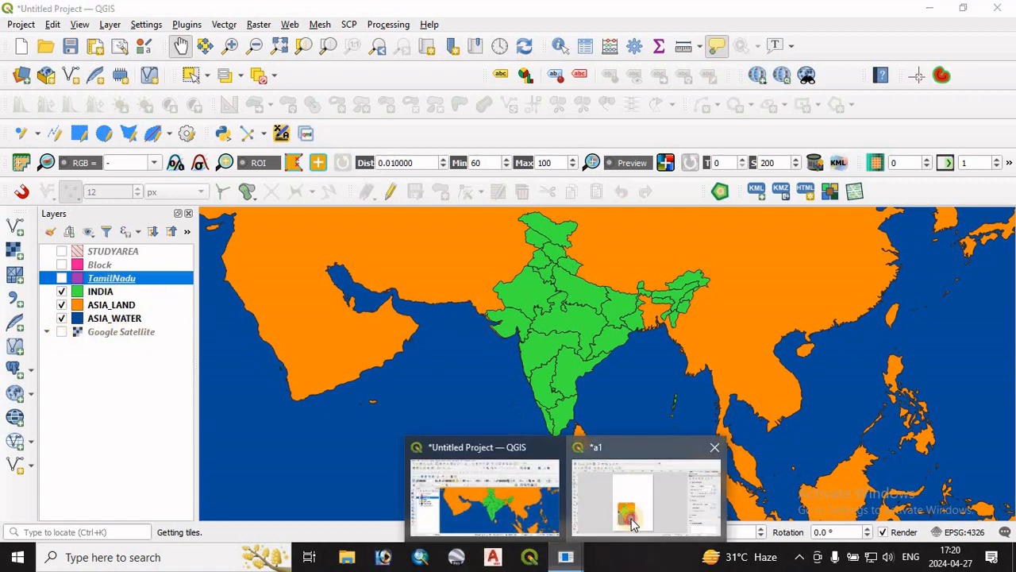
{"action": "left_click", "coordinate": [644, 488]}
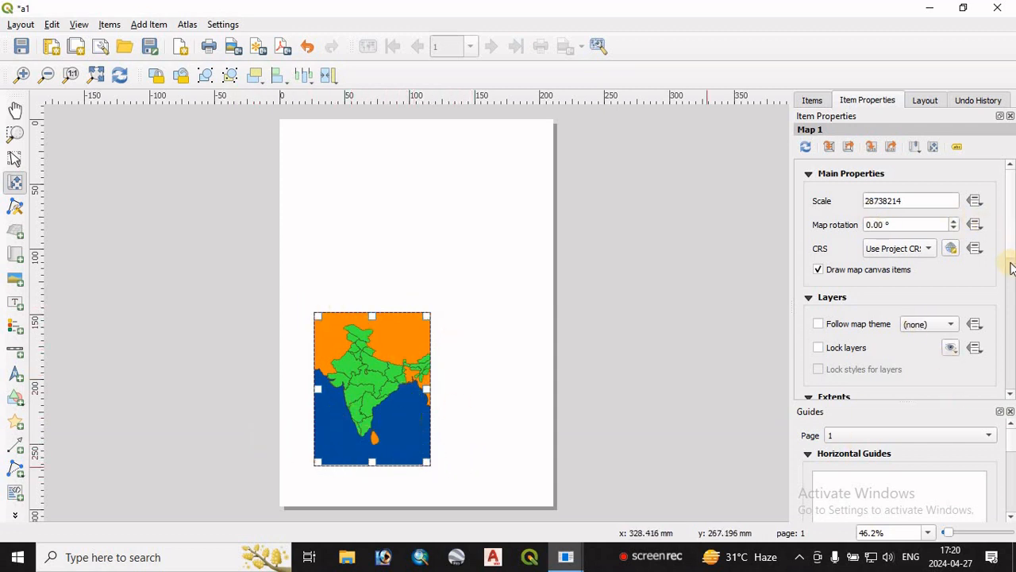
{"action": "left_click_drag", "start_coordinate": [1012, 253], "coordinate": [1006, 361]}
{"action": "left_click_drag", "start_coordinate": [1002, 382], "coordinate": [1002, 390]}
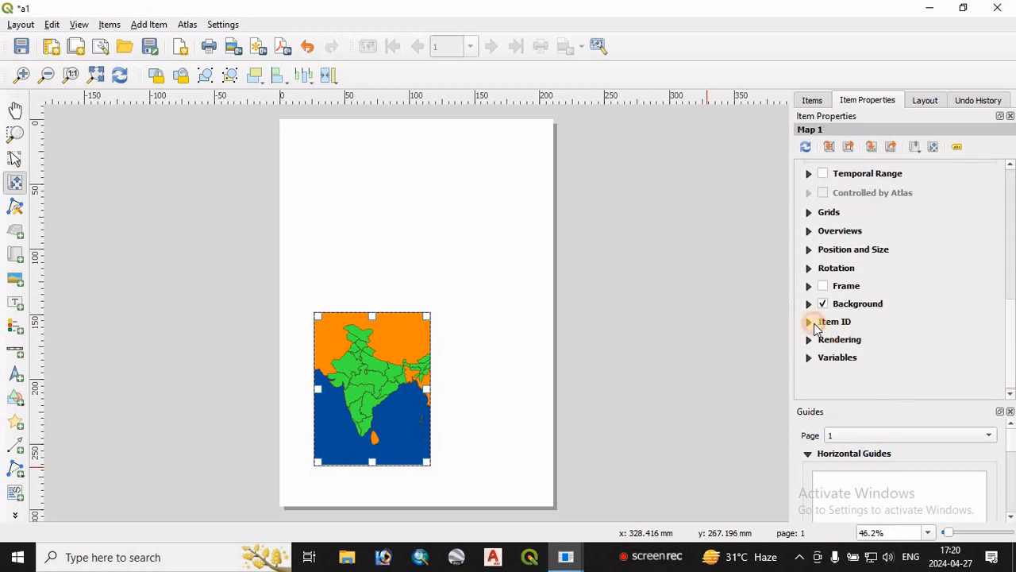
{"action": "left_click", "coordinate": [822, 288]}
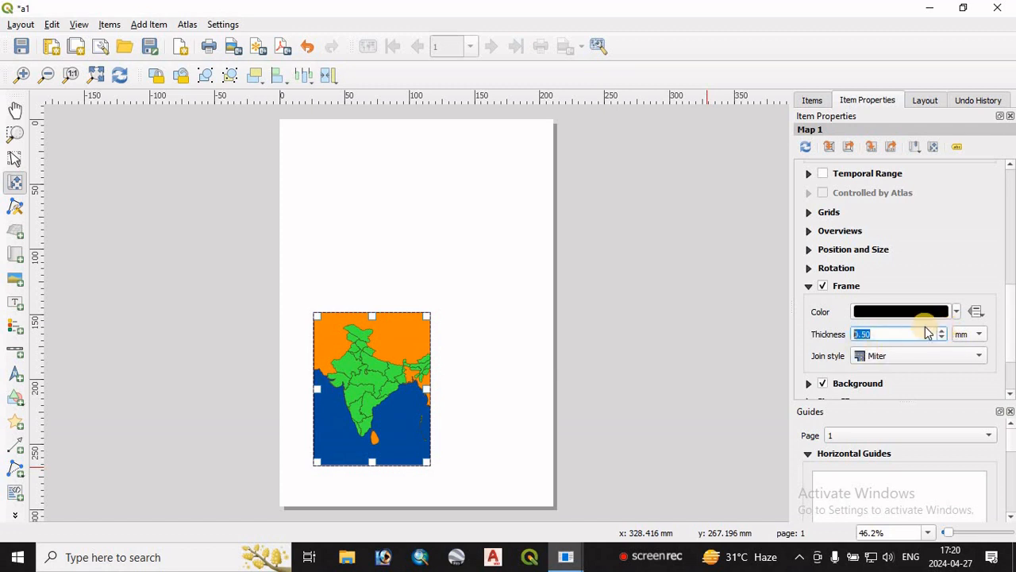
{"action": "left_click", "coordinate": [887, 358]}
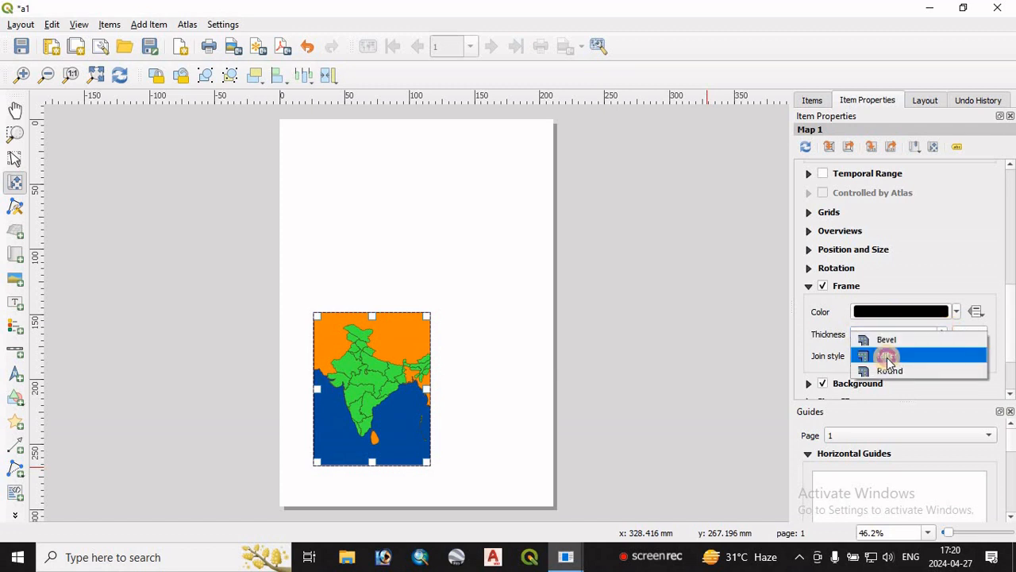
{"action": "left_click", "coordinate": [897, 354]}
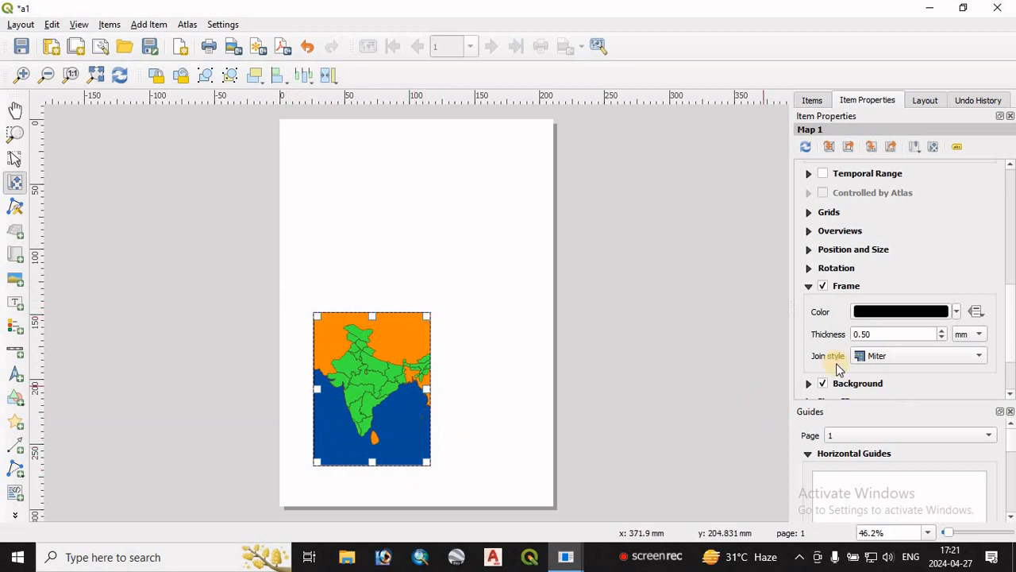
{"action": "mouse_move", "coordinate": [1012, 317]}
{"action": "left_mouse_down"}
{"action": "mouse_move", "coordinate": [1012, 354]}
{"action": "mouse_move", "coordinate": [1010, 216]}
{"action": "left_mouse_up"}
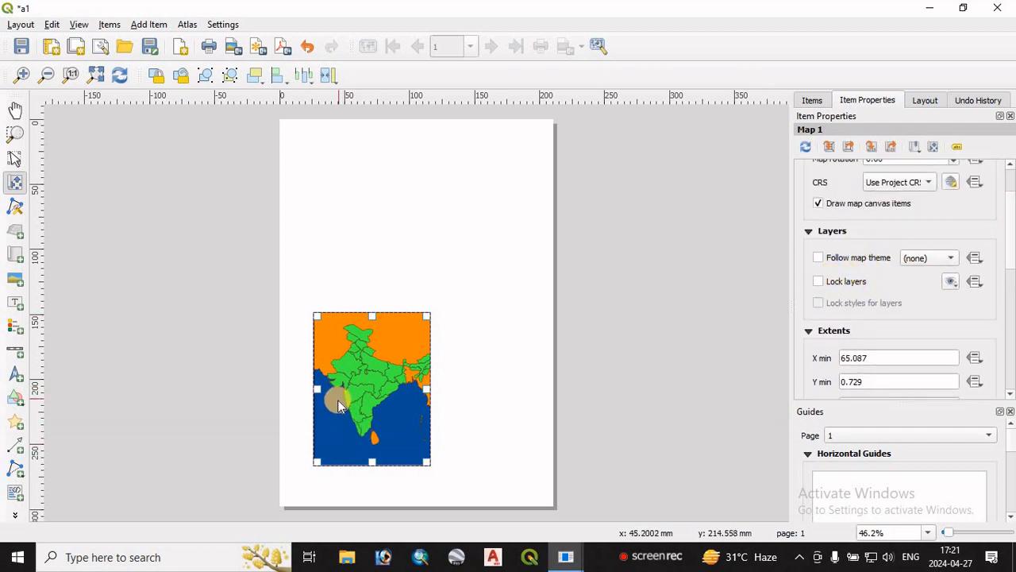
{"action": "scroll", "coordinate": [337, 424], "scroll_direction": "up", "scroll_amount": 1}
{"action": "scroll", "coordinate": [351, 397], "scroll_direction": "up", "scroll_amount": 1}
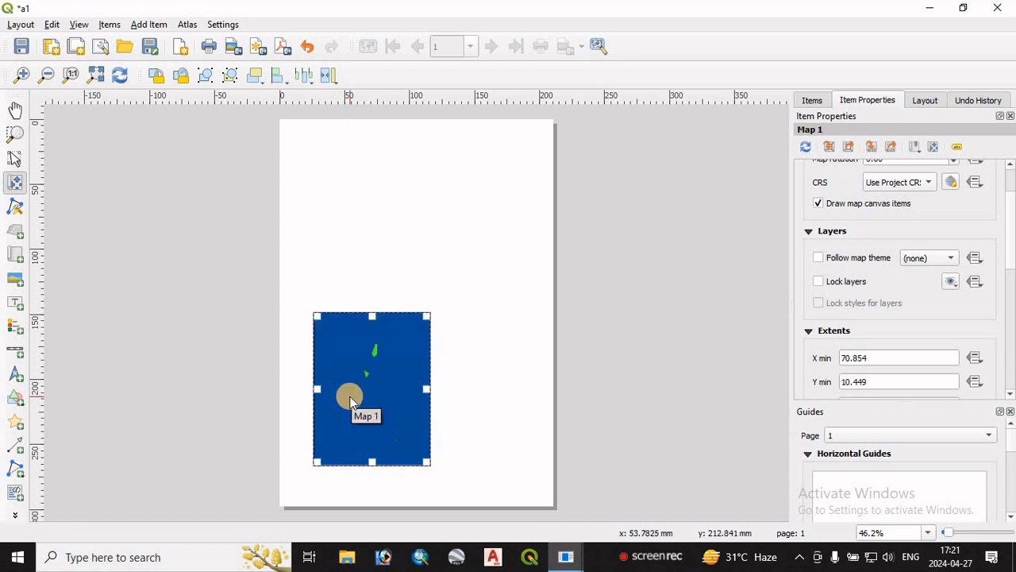
{"action": "key", "text": "ctrl+z"}
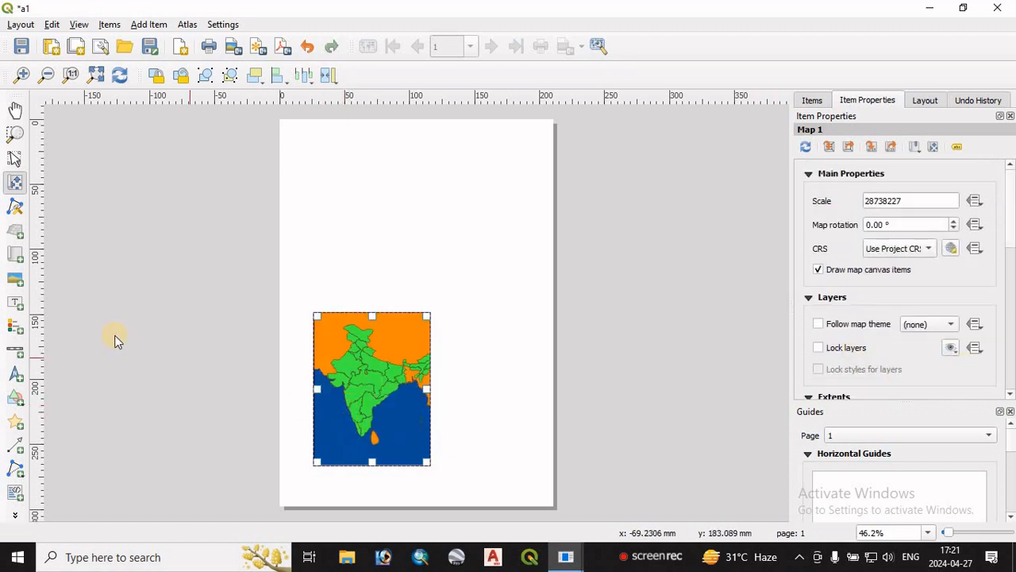
- Add a text label over the land northeast of India and replace its placeholder text with "China"
{"action": "left_click", "coordinate": [14, 304]}
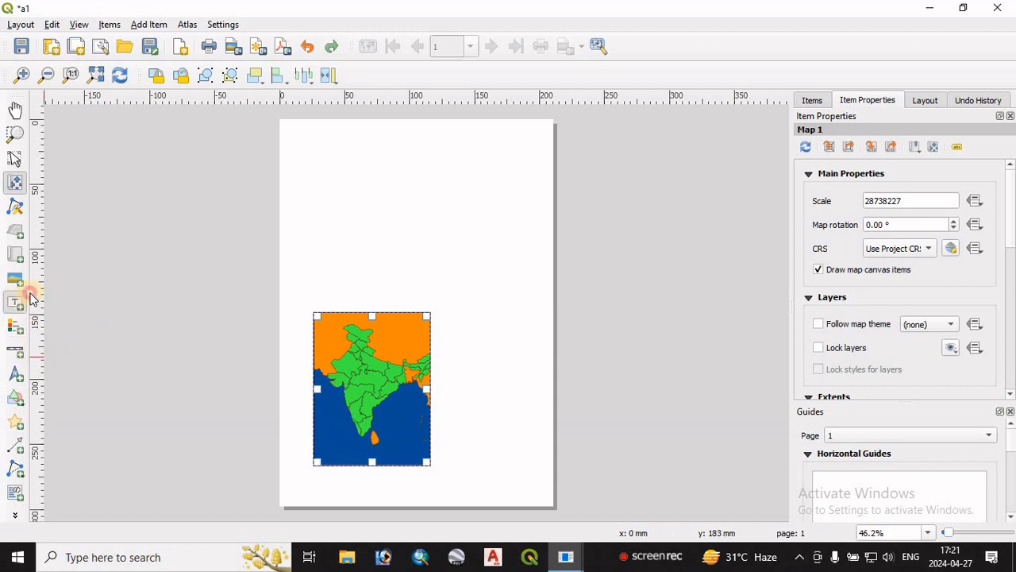
{"action": "left_click", "coordinate": [394, 339]}
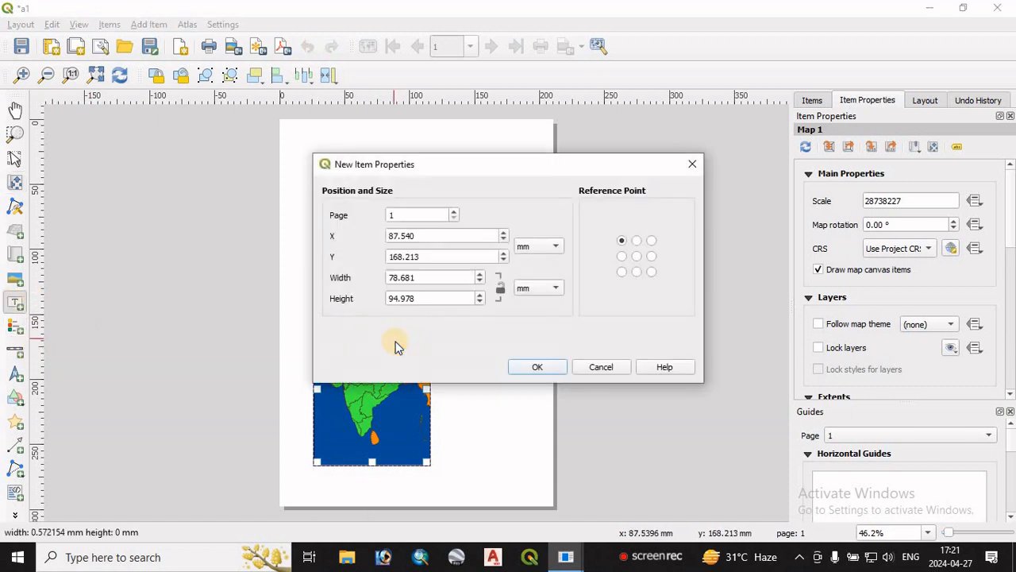
{"action": "left_click", "coordinate": [547, 368]}
{"action": "scroll", "coordinate": [463, 356], "scroll_direction": "up", "scroll_amount": 2}
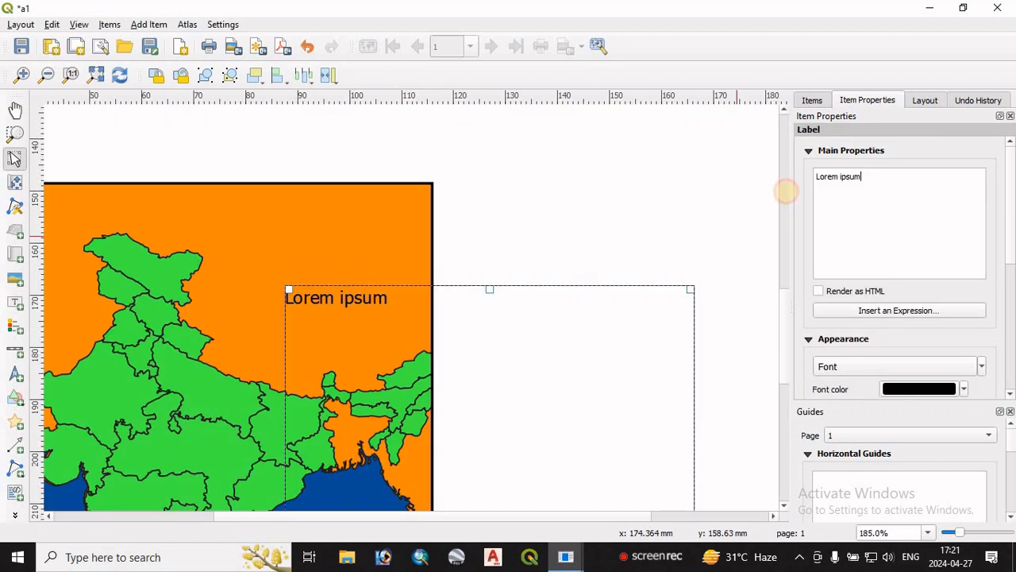
{"action": "key", "text": "ctrl+a"}
{"action": "key", "text": "BackSpace"}
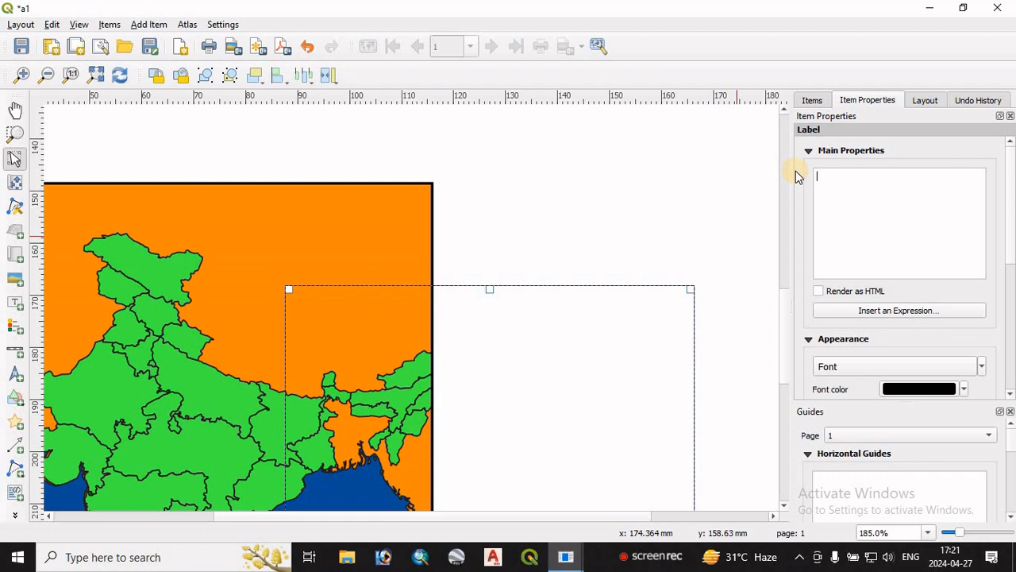
{"action": "type", "text": "China"}
- Move the China label up and left into the land north of India and shrink its box to fit the text
{"action": "left_click_drag", "start_coordinate": [397, 313], "coordinate": [352, 285]}
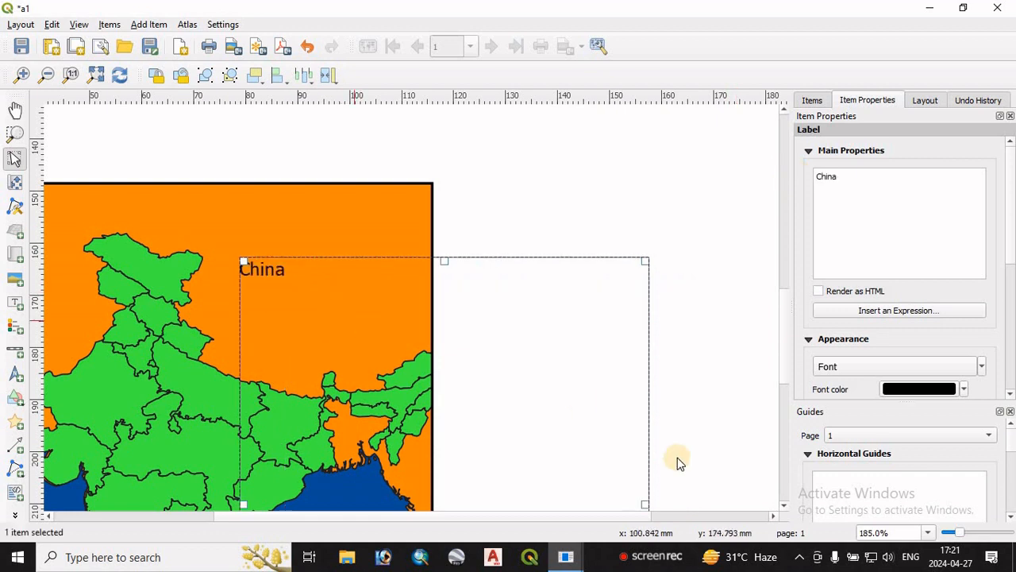
{"action": "left_click", "coordinate": [784, 310]}
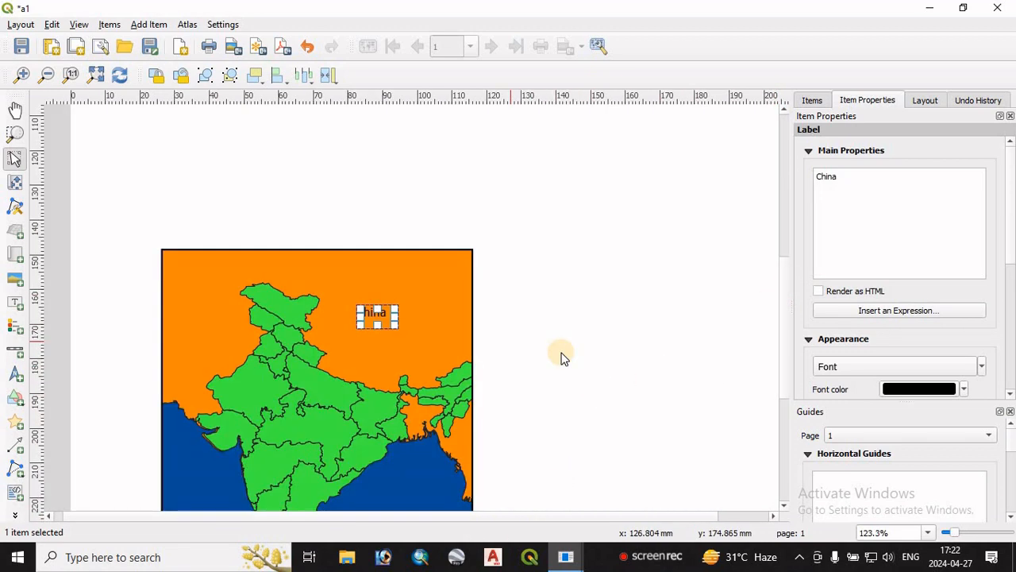
{"action": "left_click", "coordinate": [561, 350]}
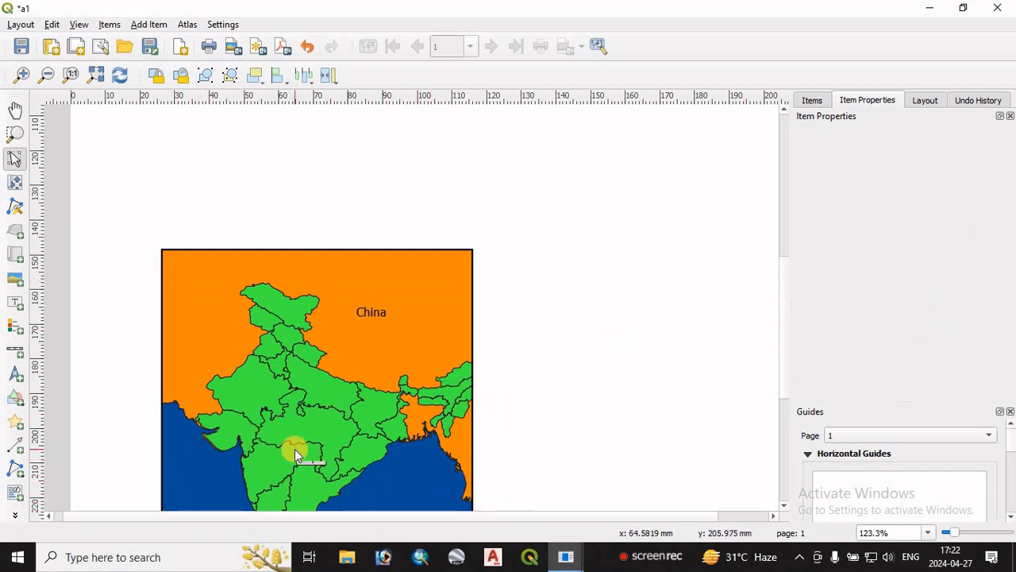
- Add an "Indian Ocean" label in the water south of India and place it close to the map's lower edge
{"action": "left_click", "coordinate": [15, 110]}
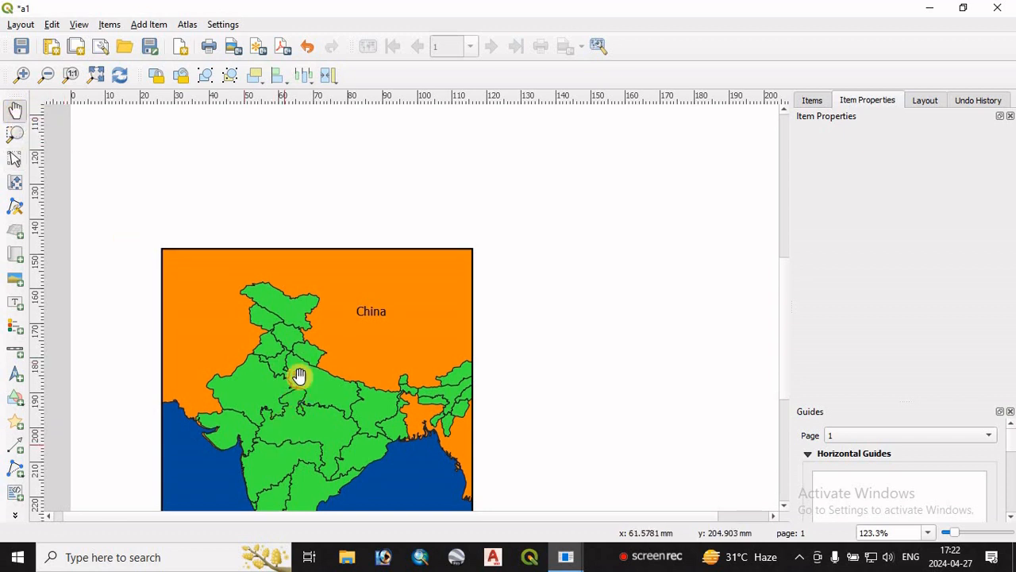
{"action": "left_click_drag", "start_coordinate": [302, 393], "coordinate": [317, 259]}
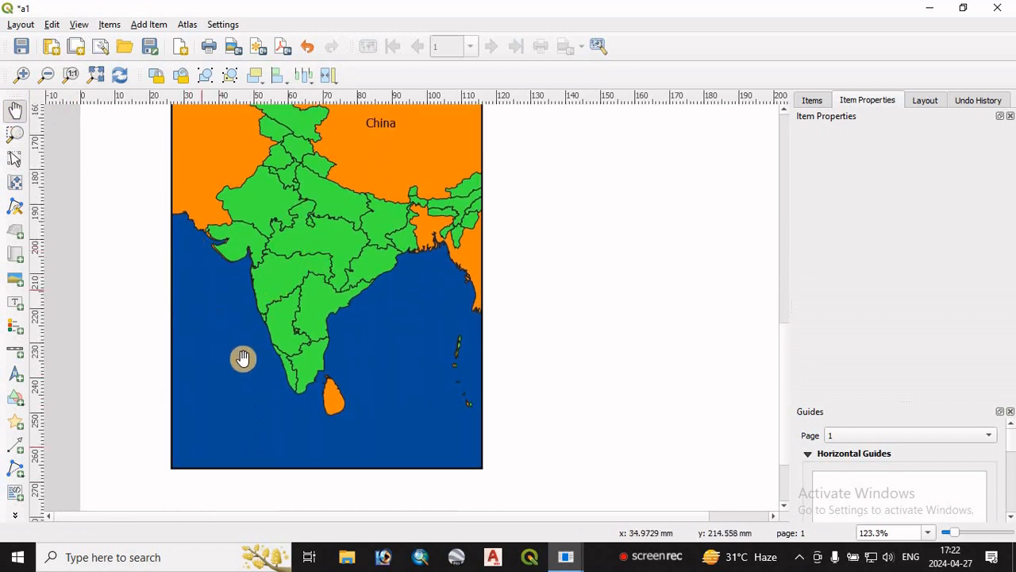
{"action": "key", "text": "t"}
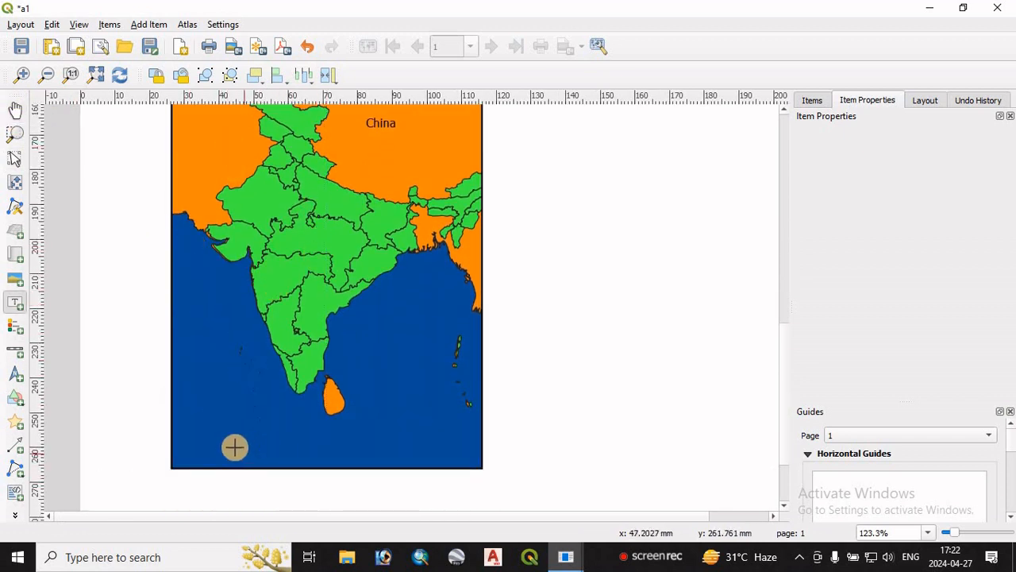
{"action": "left_click_drag", "start_coordinate": [230, 438], "coordinate": [369, 450]}
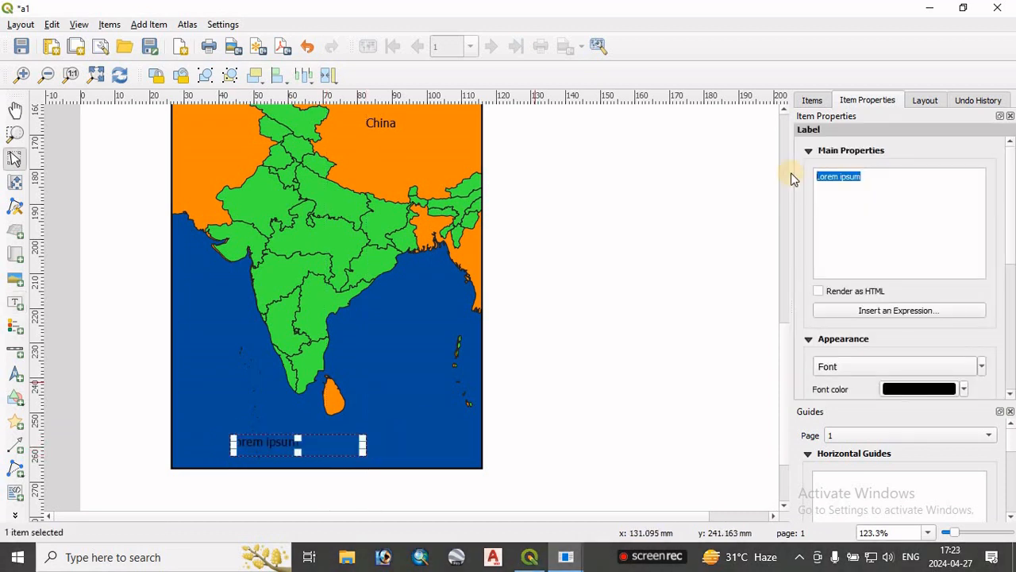
{"action": "type", "text": "Indian Ocean"}
{"action": "left_click_drag", "start_coordinate": [298, 445], "coordinate": [327, 457]}
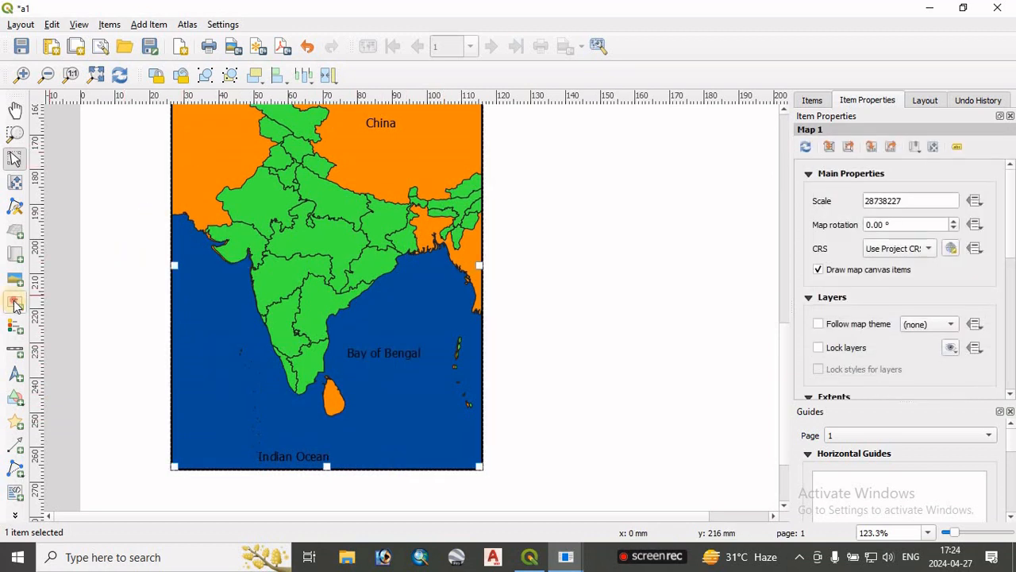
- Add an "Arabian Sea" label, about 22 mm wide, in the water off India's southwest coast
{"action": "left_click", "coordinate": [15, 303]}
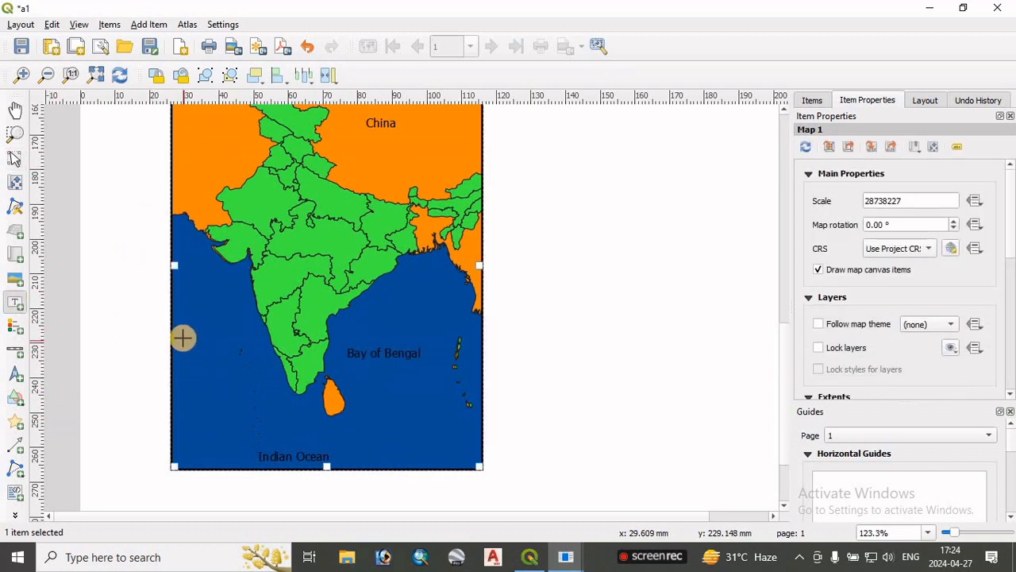
{"action": "left_click_drag", "start_coordinate": [182, 338], "coordinate": [258, 353]}
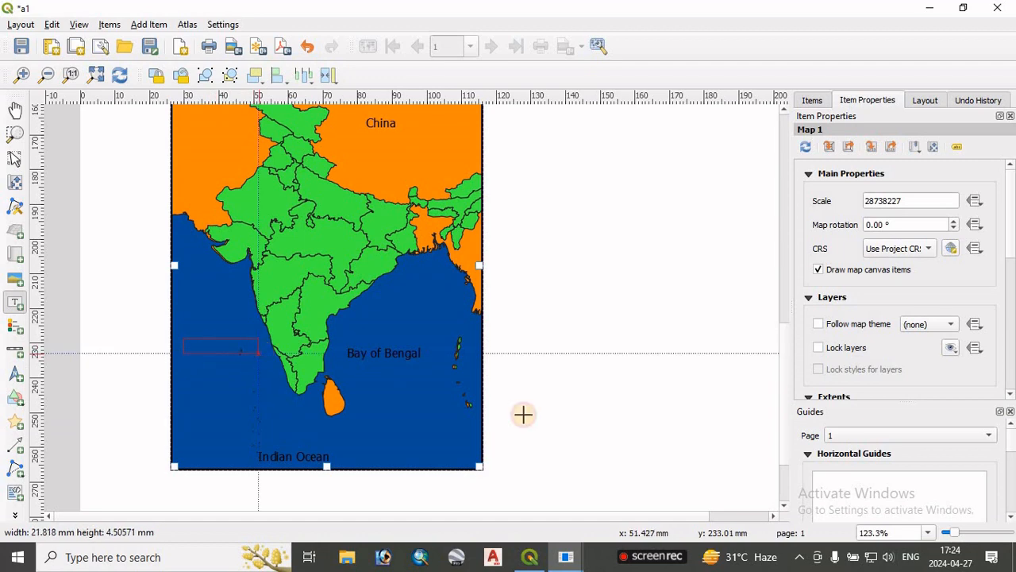
{"action": "left_click_drag", "start_coordinate": [862, 176], "coordinate": [804, 175]}
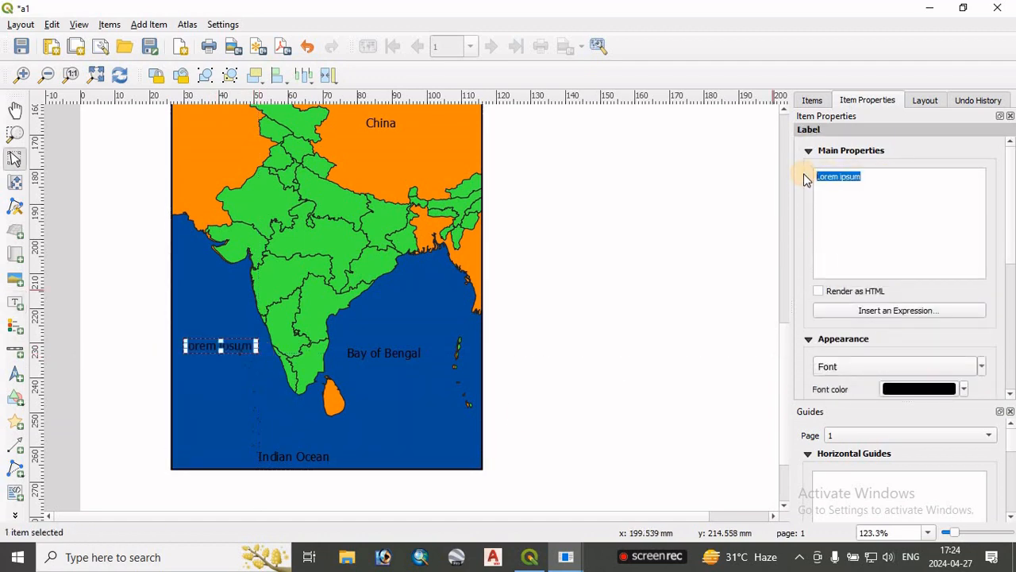
{"action": "key", "text": "BackSpace"}
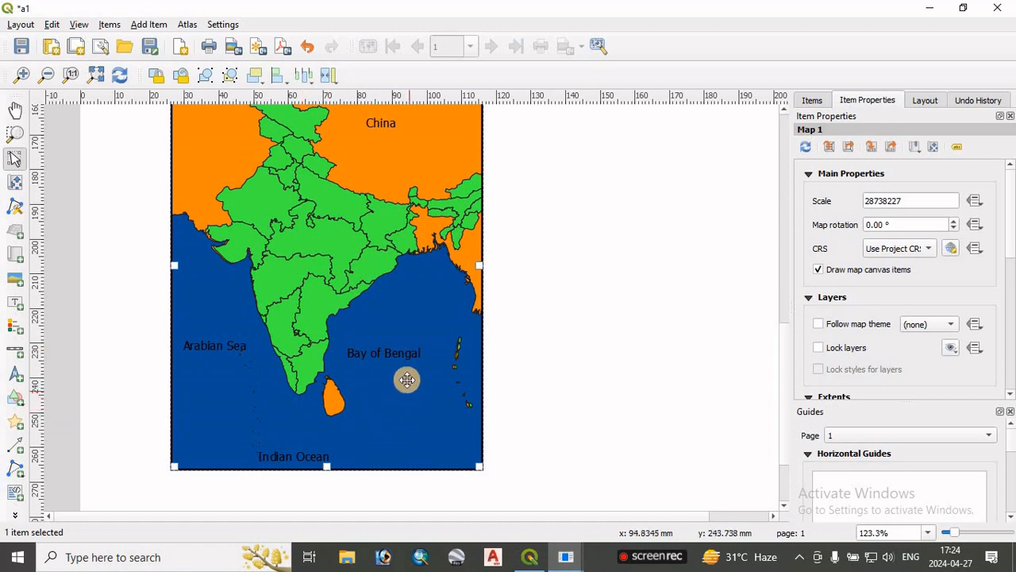
- Add a north arrow, about 9 by 12 mm, in the orange area near the map's upper left corner
{"action": "scroll", "coordinate": [407, 380], "scroll_direction": "up", "scroll_amount": 2}
{"action": "scroll", "coordinate": [407, 380], "scroll_direction": "down", "scroll_amount": 3}
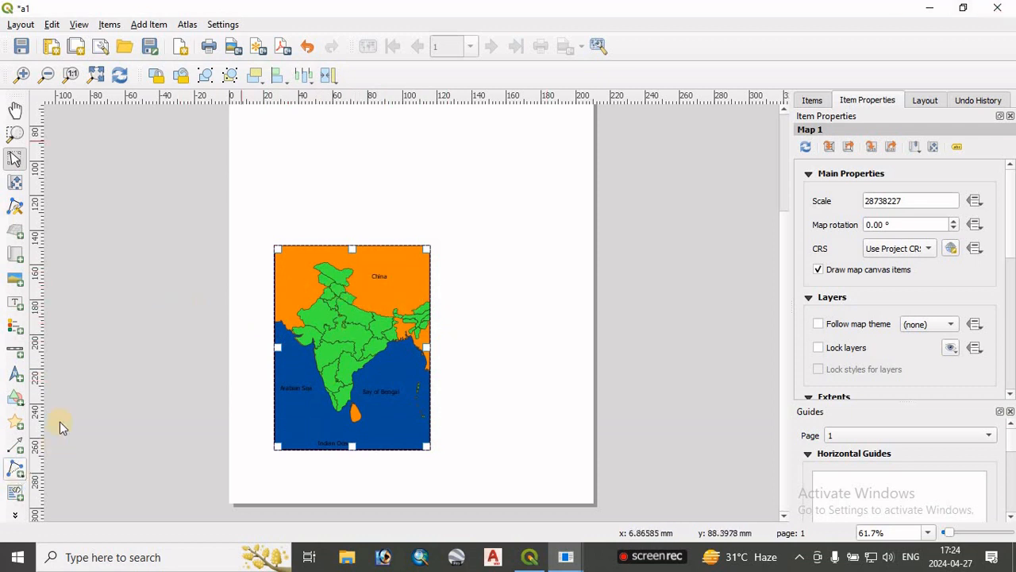
{"action": "left_click", "coordinate": [15, 377]}
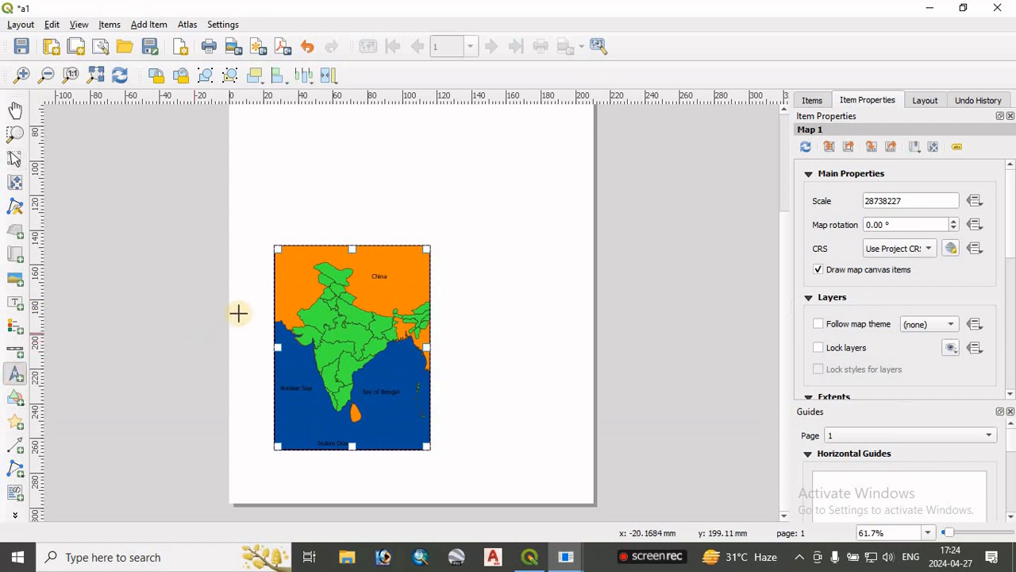
{"action": "left_click_drag", "start_coordinate": [284, 269], "coordinate": [300, 289]}
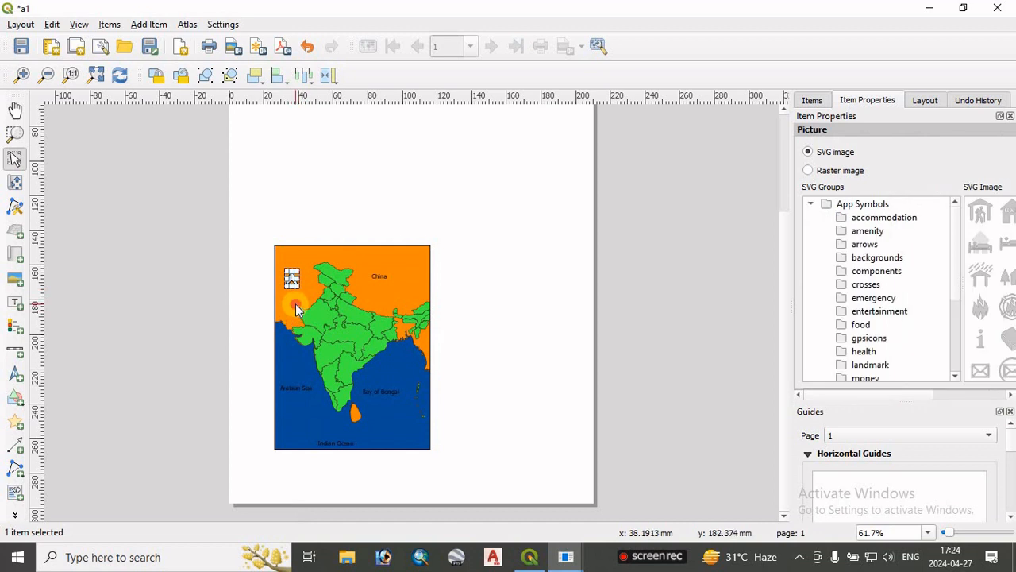
{"action": "left_click", "coordinate": [254, 394]}
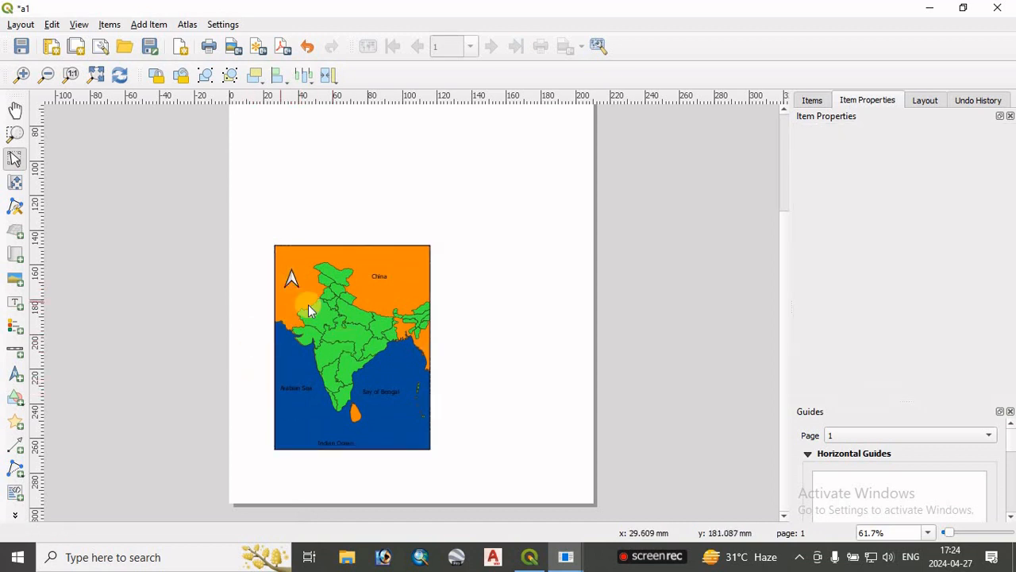
- Shrink the north arrow to about 6 by 8 mm, keeping its upper left corner in place
{"action": "scroll", "coordinate": [280, 260], "scroll_direction": "down", "scroll_amount": 2}
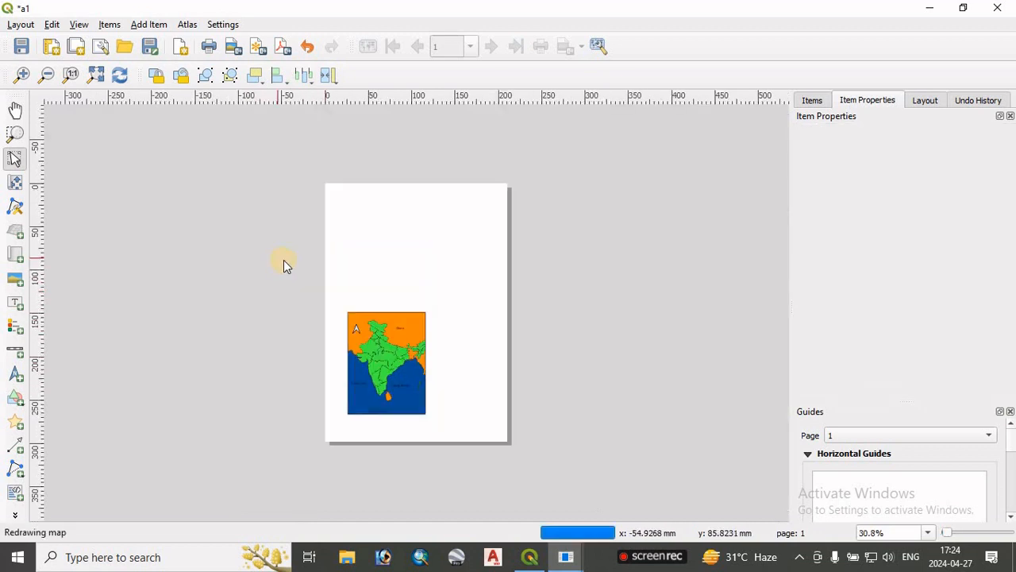
{"action": "scroll", "coordinate": [379, 322], "scroll_direction": "up", "scroll_amount": 3}
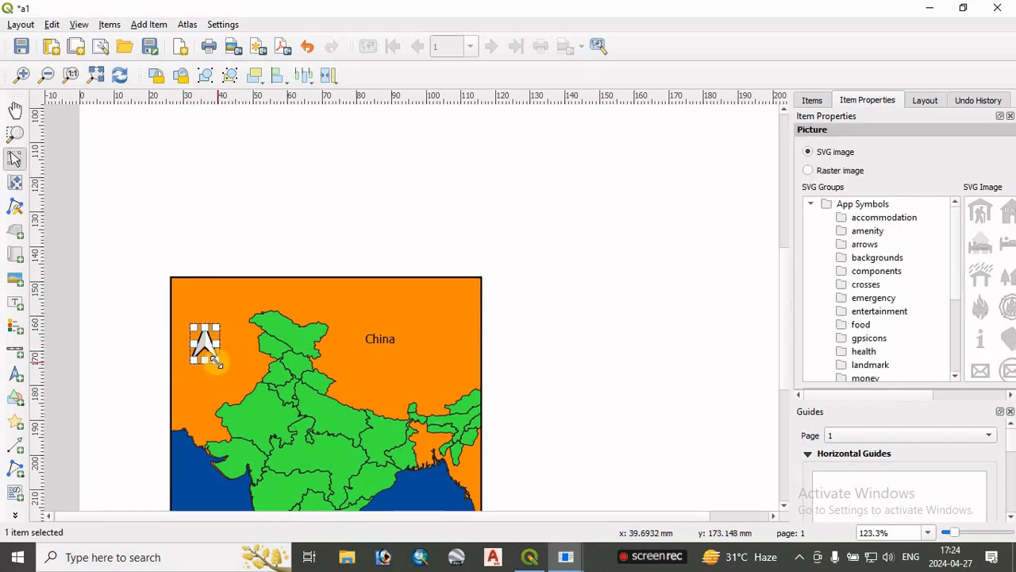
{"action": "mouse_move", "coordinate": [216, 361]}
{"action": "left_mouse_down"}
{"action": "mouse_move", "coordinate": [225, 365]}
{"action": "mouse_move", "coordinate": [206, 353]}
{"action": "left_mouse_up"}
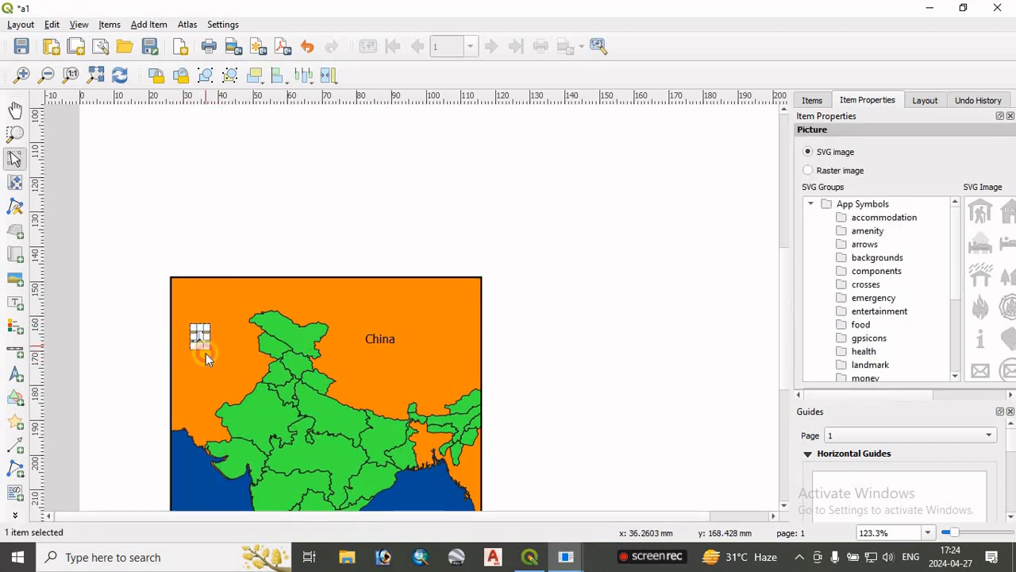
{"action": "left_click", "coordinate": [152, 385]}
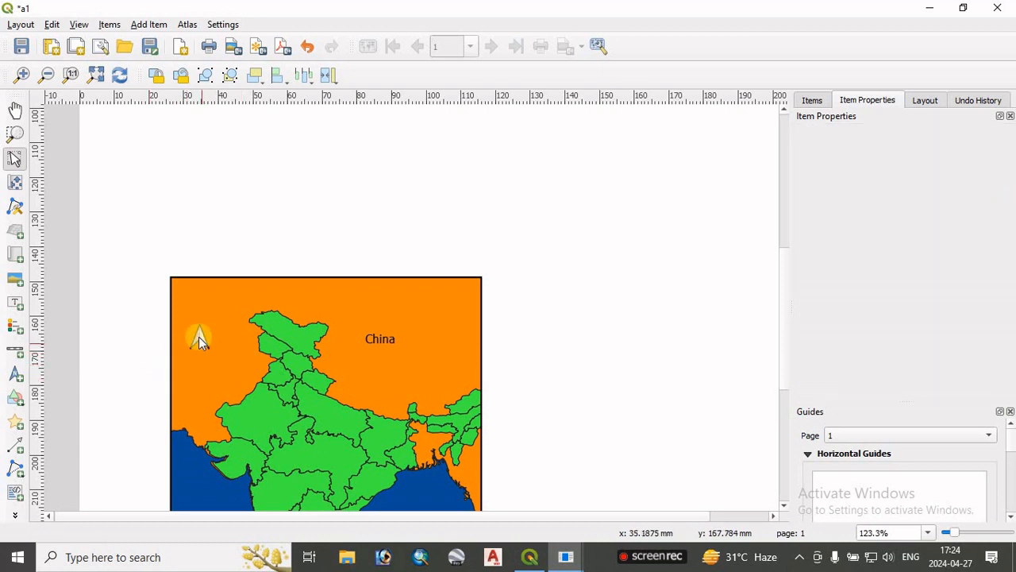
{"action": "left_click", "coordinate": [201, 339]}
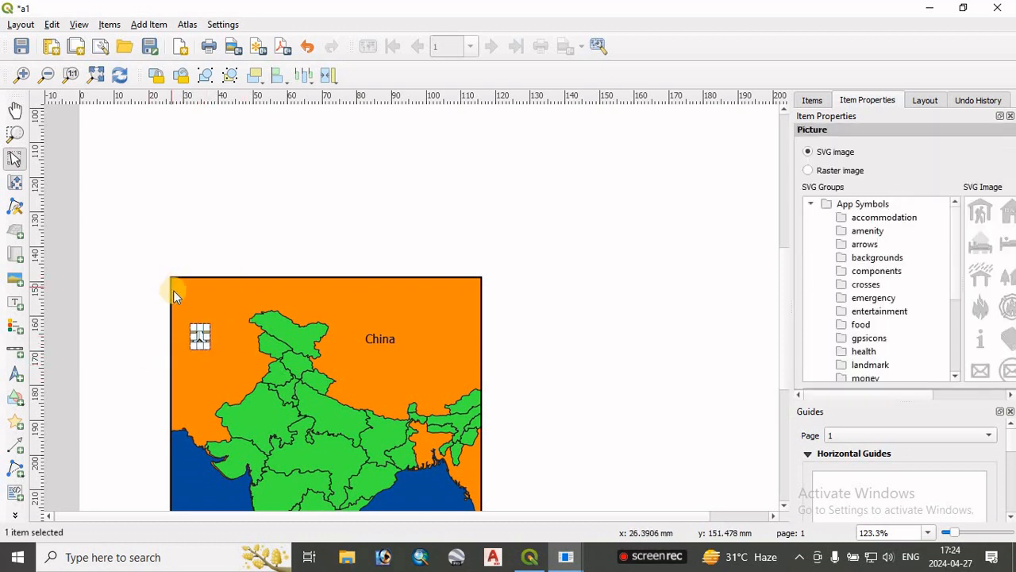
{"action": "left_click", "coordinate": [200, 305]}
- Add an "N" label directly above the north arrow and nudge the arrow and label into alignment
{"action": "left_click", "coordinate": [15, 303]}
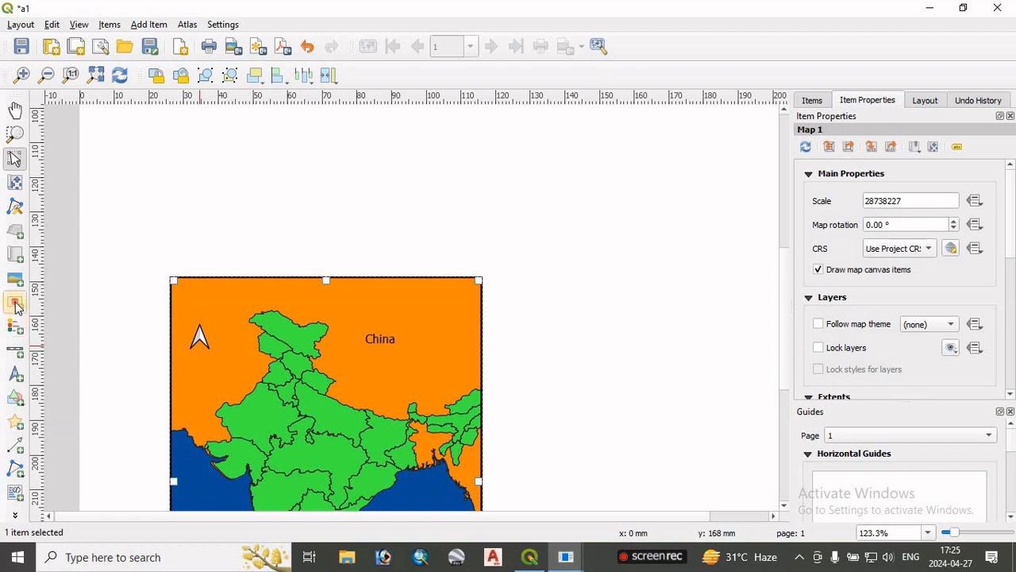
{"action": "left_click_drag", "start_coordinate": [194, 316], "coordinate": [209, 328]}
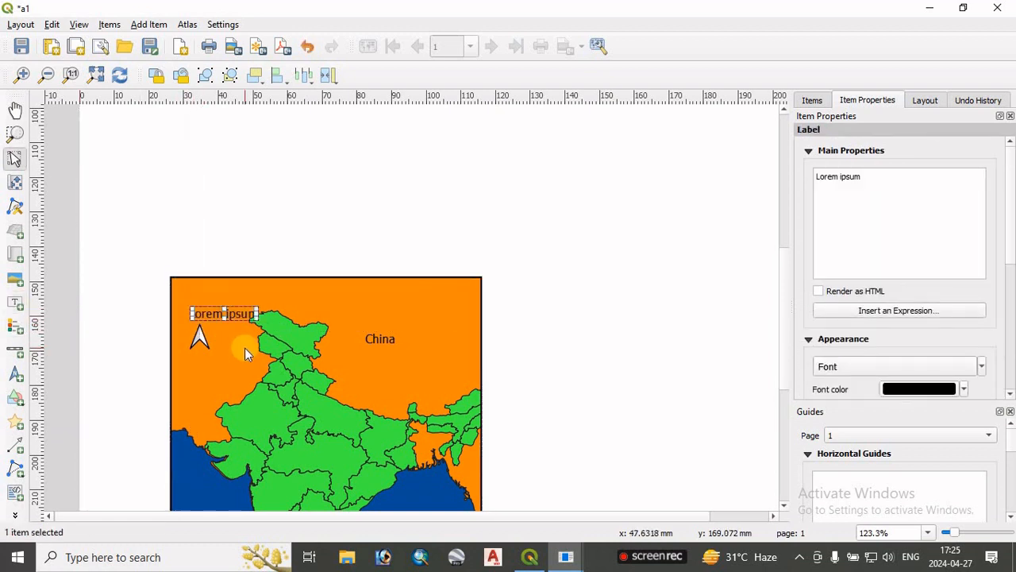
{"action": "left_click_drag", "start_coordinate": [873, 179], "coordinate": [771, 176]}
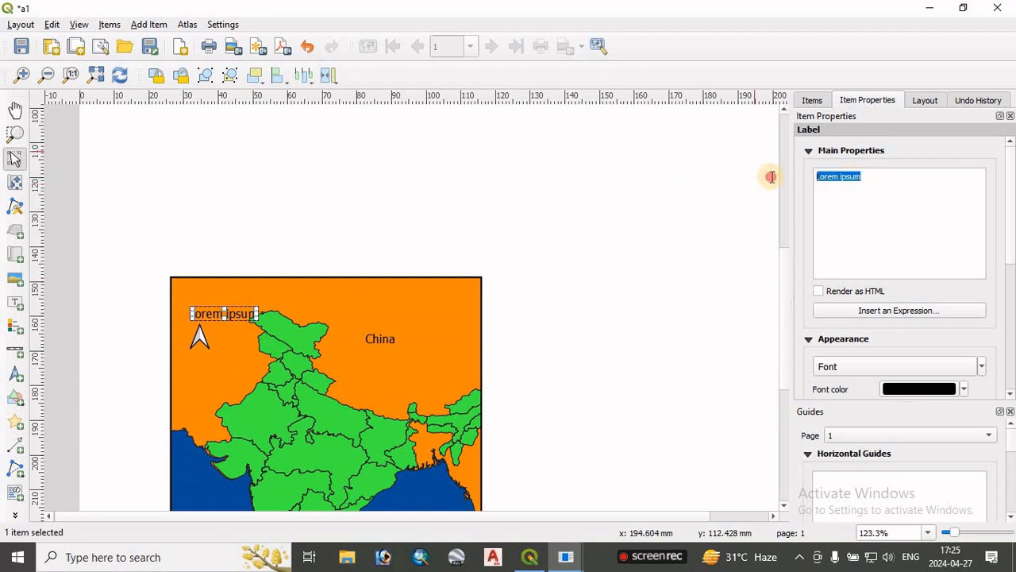
{"action": "type", "text": "N"}
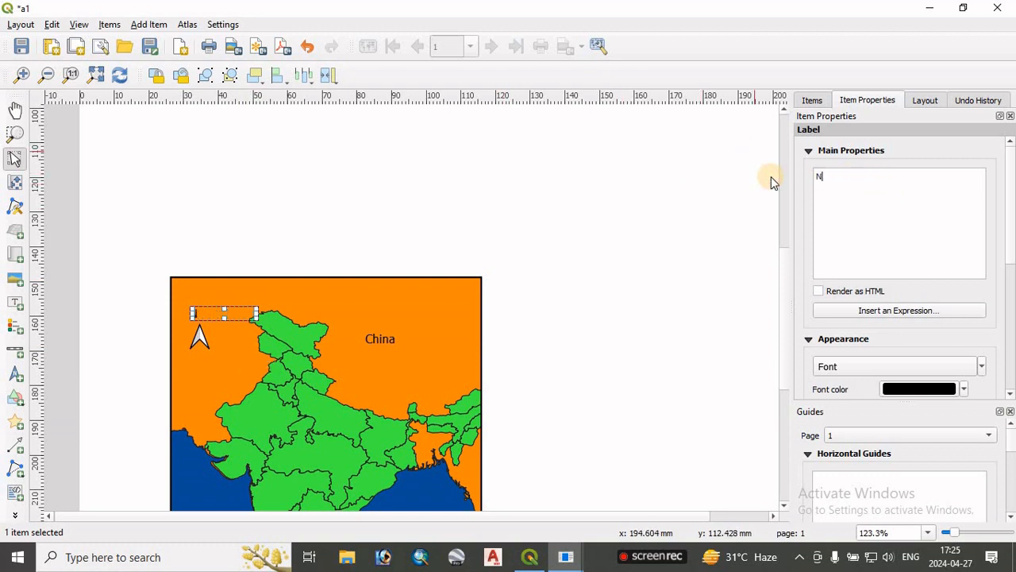
{"action": "left_click", "coordinate": [209, 333]}
{"action": "left_click_drag", "start_coordinate": [192, 313], "coordinate": [204, 313]}
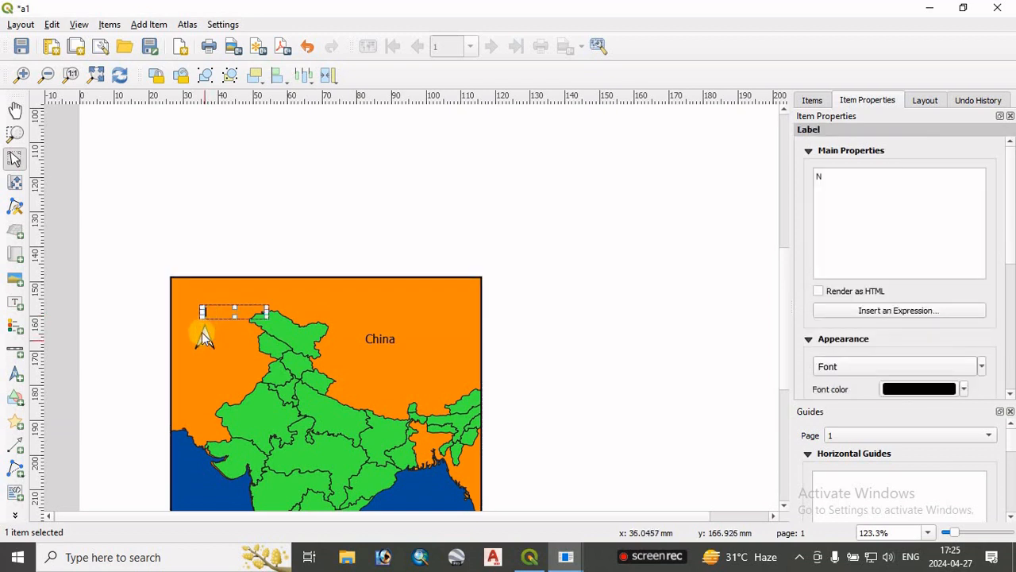
- Group the "N" label with the north arrow
{"action": "left_click", "coordinate": [203, 333], "text": "shift"}
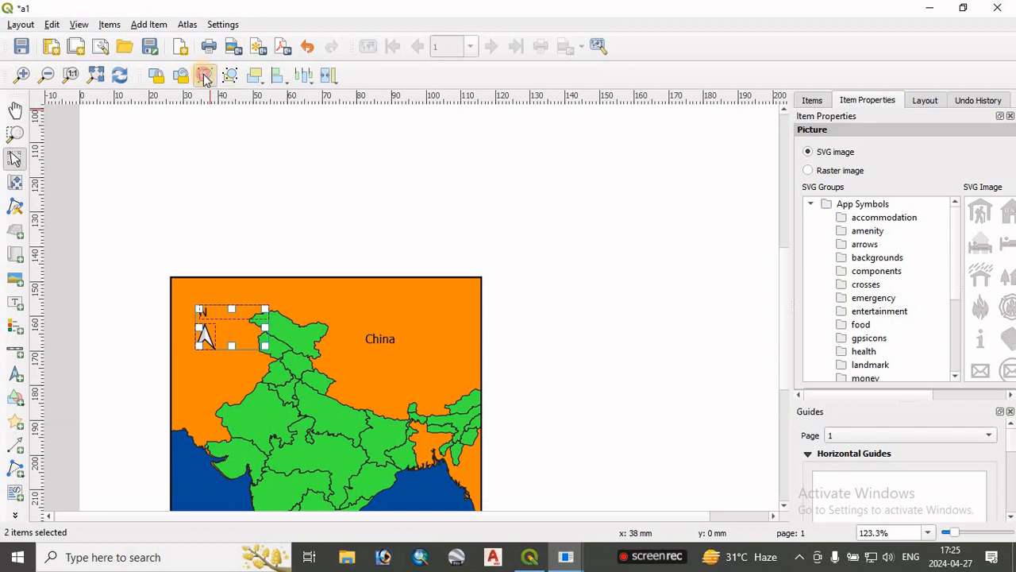
{"action": "left_click", "coordinate": [205, 76]}
{"action": "right_click", "coordinate": [221, 327]}
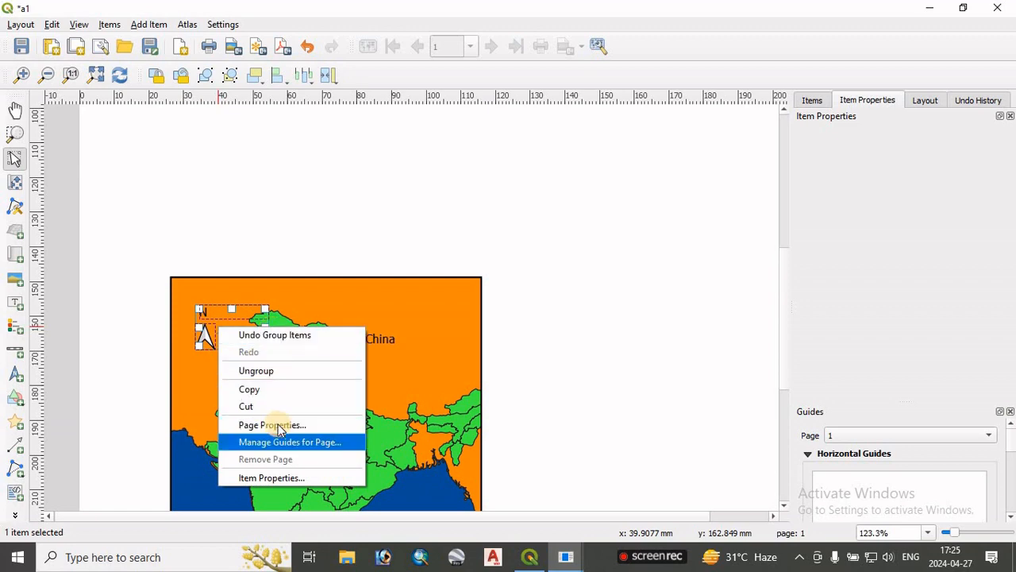
{"action": "left_click", "coordinate": [292, 220]}
- Add a second map, about 85 by 118 mm, to the right of the India map and level with it
{"action": "scroll", "coordinate": [425, 428], "scroll_direction": "up", "scroll_amount": 3}
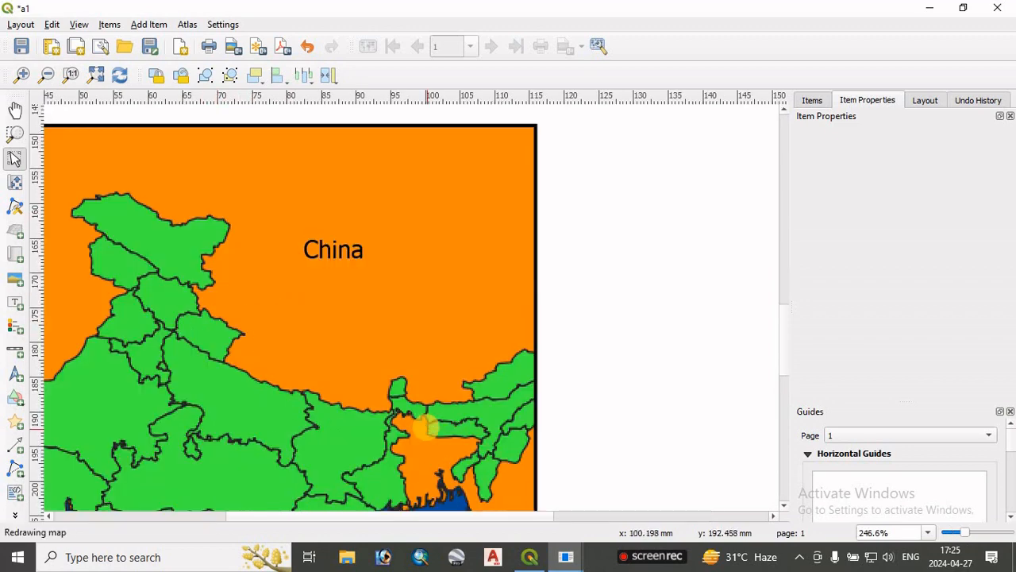
{"action": "scroll", "coordinate": [426, 432], "scroll_direction": "down", "scroll_amount": 2}
{"action": "scroll", "coordinate": [425, 429], "scroll_direction": "down", "scroll_amount": 2}
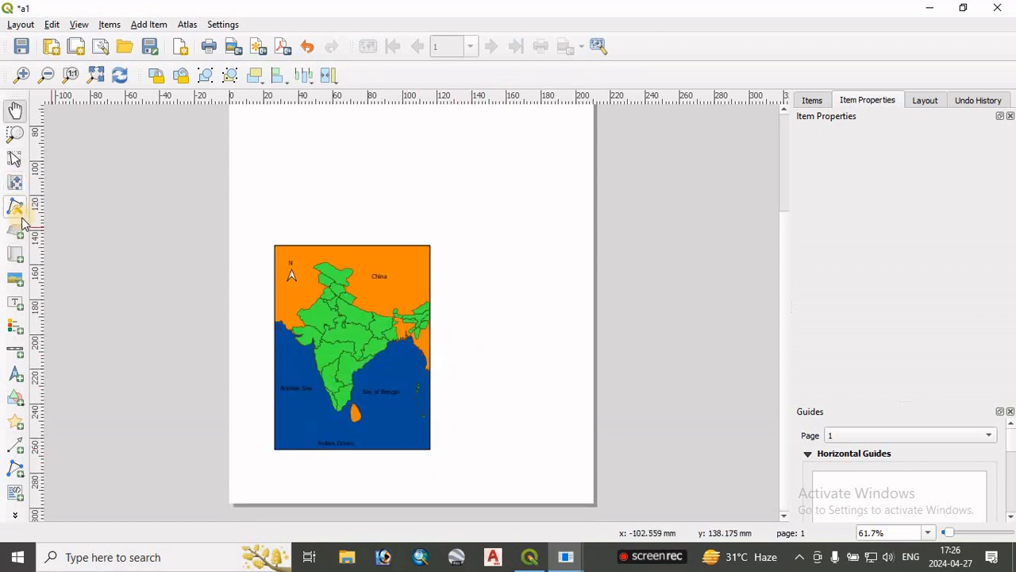
{"action": "left_click", "coordinate": [16, 255]}
{"action": "left_click_drag", "start_coordinate": [436, 245], "coordinate": [583, 449]}
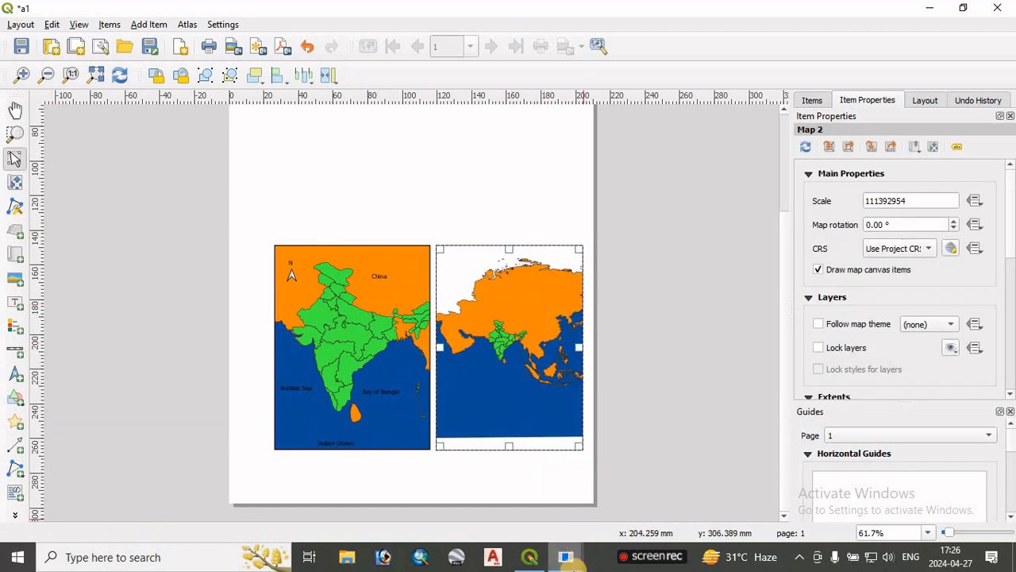
- Switch to the main QGIS project window and close the plugin manager
{"action": "mouse_move", "coordinate": [571, 562]}
{"action": "left_click", "coordinate": [516, 509]}
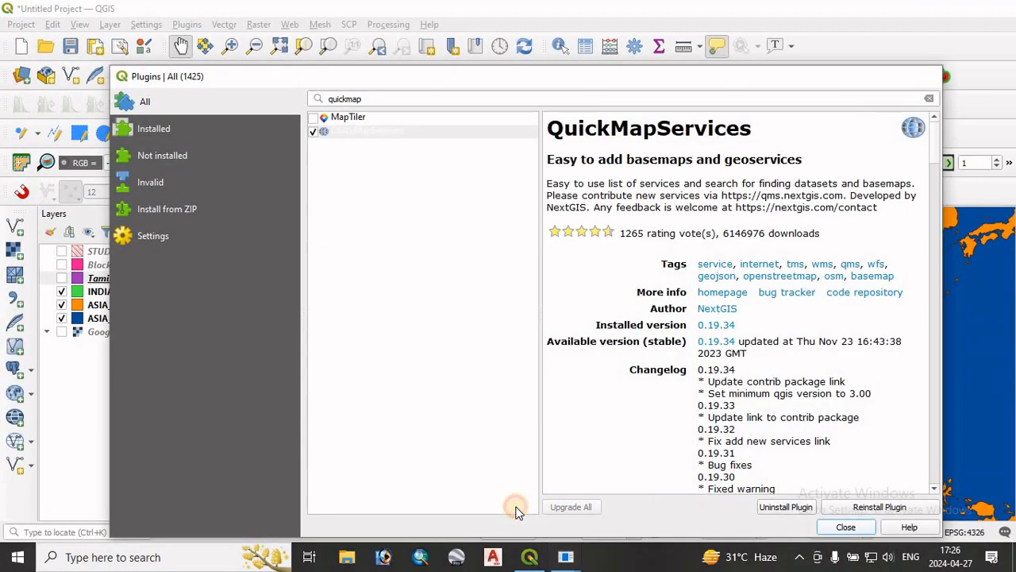
{"action": "left_click", "coordinate": [111, 279]}
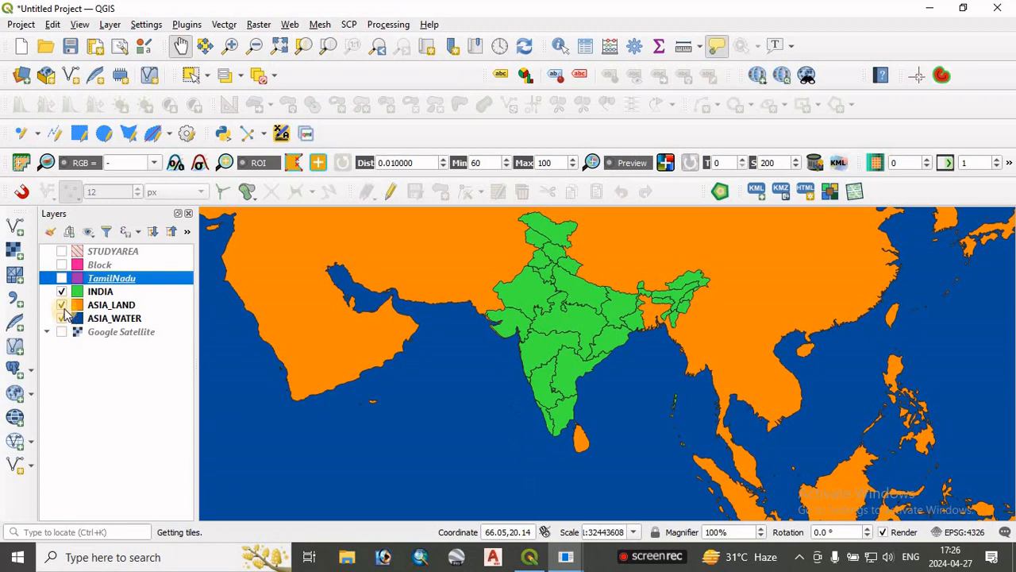
{"action": "left_click", "coordinate": [62, 306]}
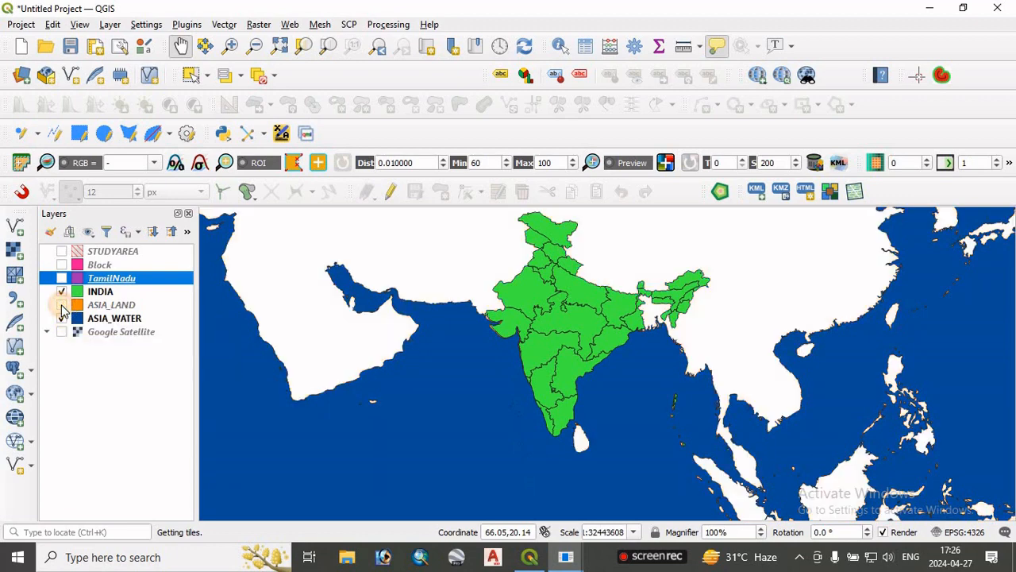
{"action": "left_click", "coordinate": [62, 292]}
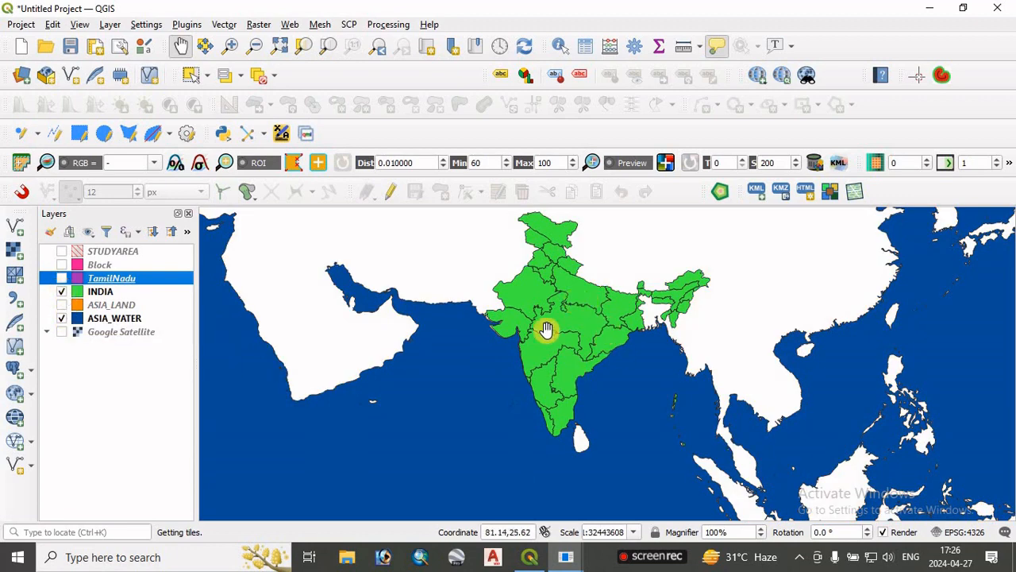
{"action": "left_click", "coordinate": [63, 305]}
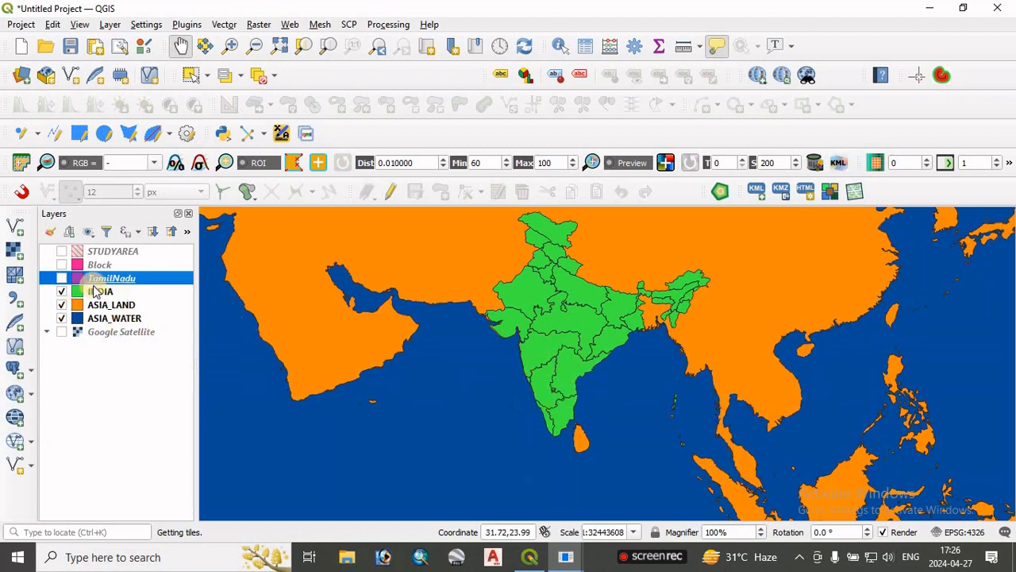
- Make the TamilNadu layer visible in the project and return to the a1 layout
{"action": "left_click", "coordinate": [62, 279]}
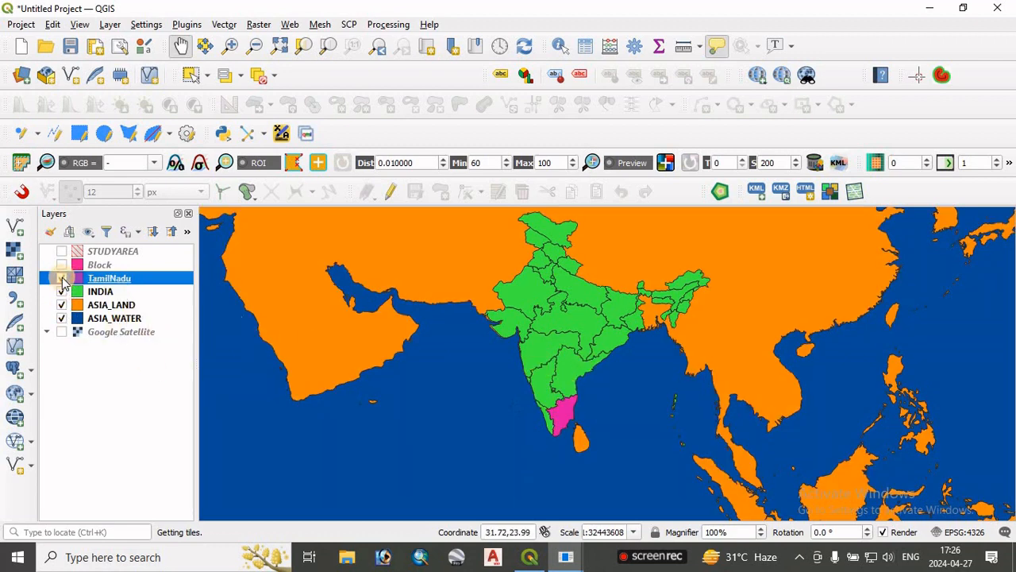
{"action": "mouse_move", "coordinate": [566, 556]}
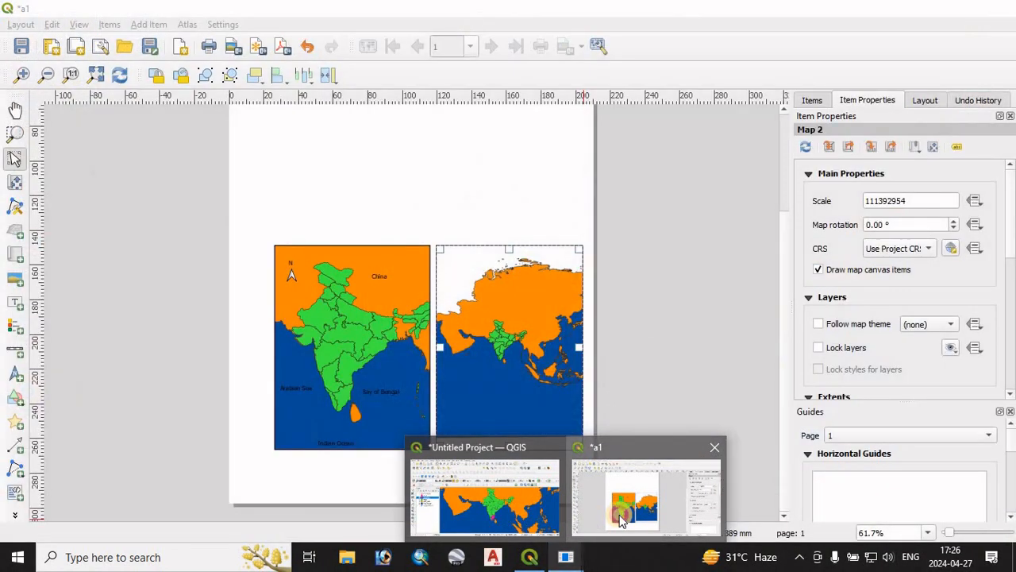
{"action": "left_click", "coordinate": [646, 497]}
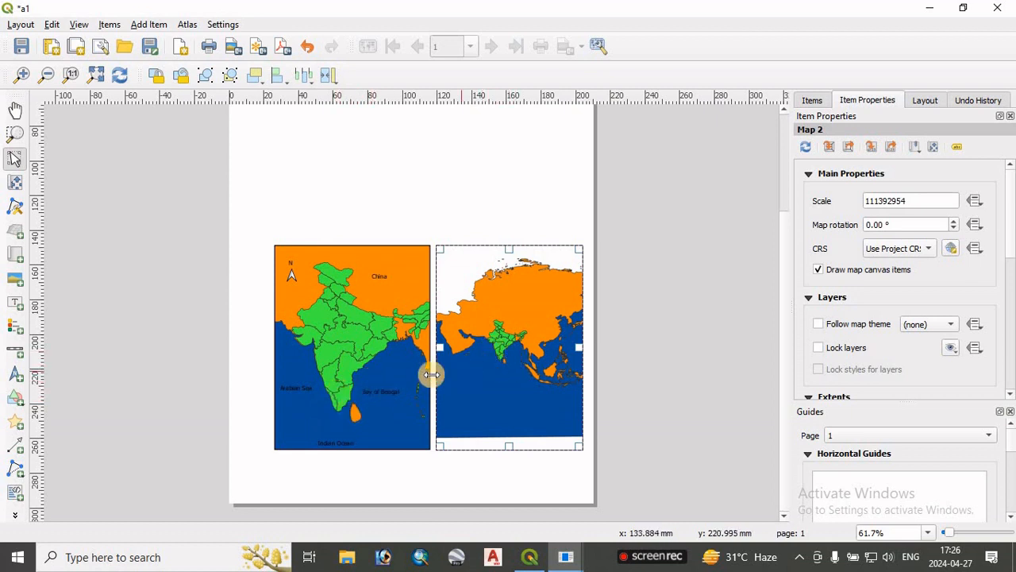
- Refresh the layout, and lock the layers and layer styles of the India overview map
{"action": "left_click", "coordinate": [336, 350]}
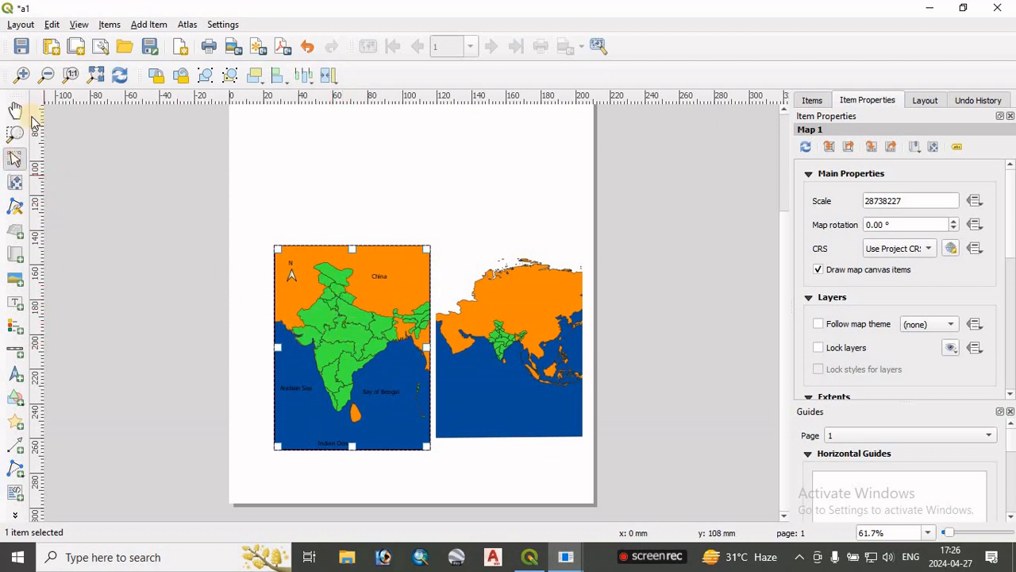
{"action": "left_click", "coordinate": [120, 76]}
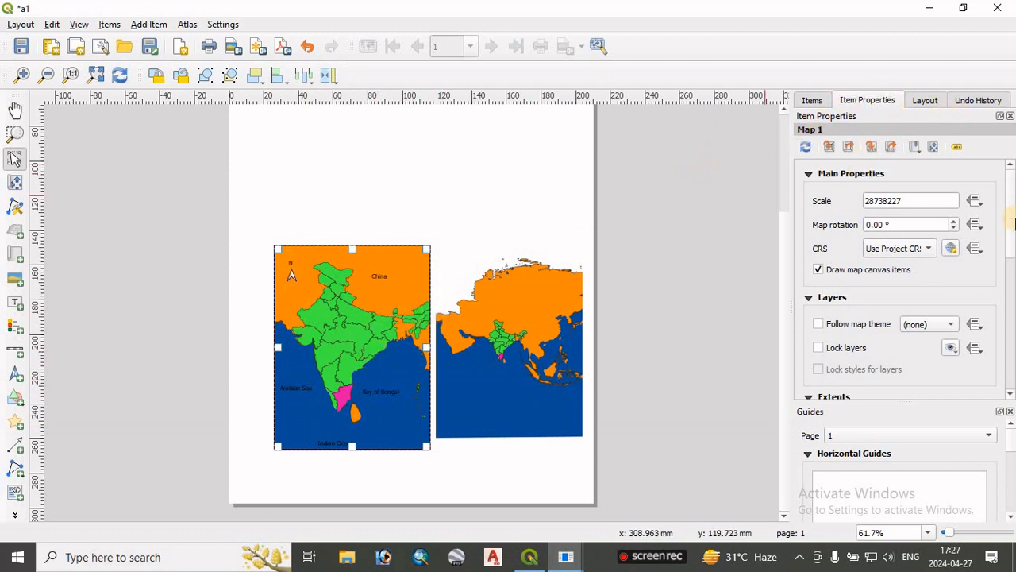
{"action": "left_click_drag", "start_coordinate": [1012, 247], "coordinate": [1011, 283]}
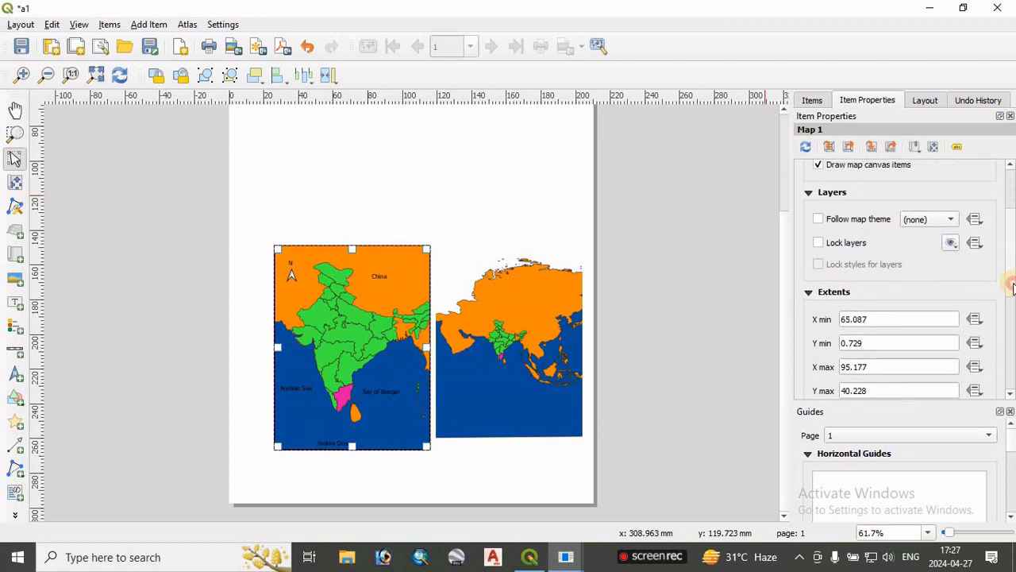
{"action": "left_click", "coordinate": [817, 238]}
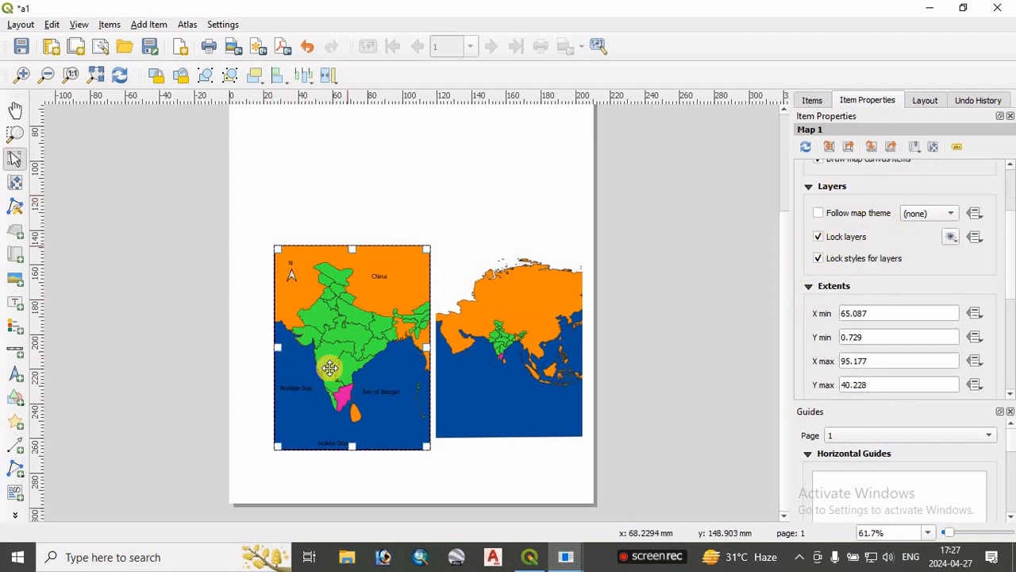
- Lock Map 1, the China, Indian Ocean, Arabian Sea and N labels, the north arrow and the group against editing in the layout
{"action": "left_click", "coordinate": [811, 100]}
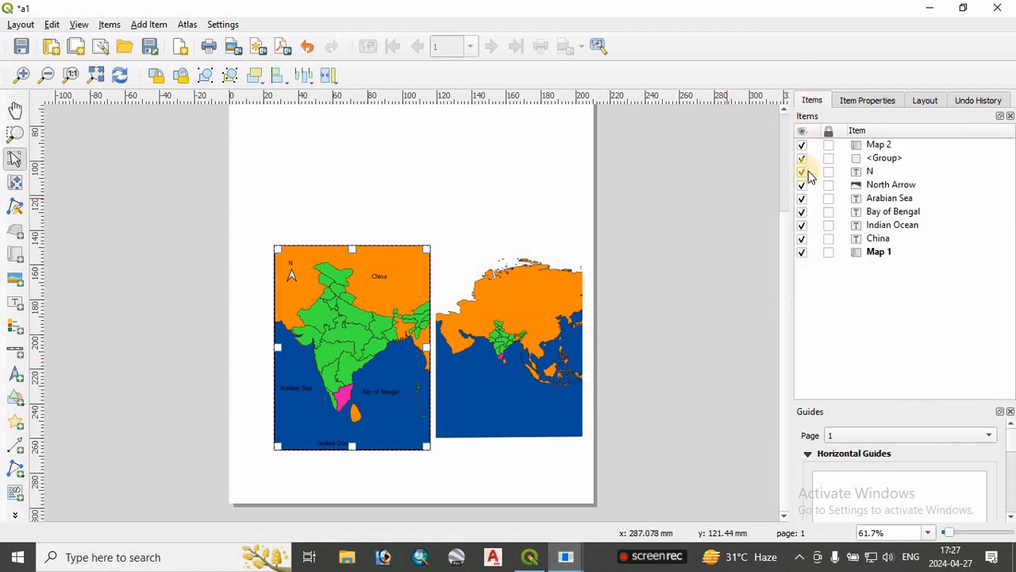
{"action": "left_click", "coordinate": [828, 252]}
{"action": "left_click", "coordinate": [828, 238]}
{"action": "left_click", "coordinate": [828, 225]}
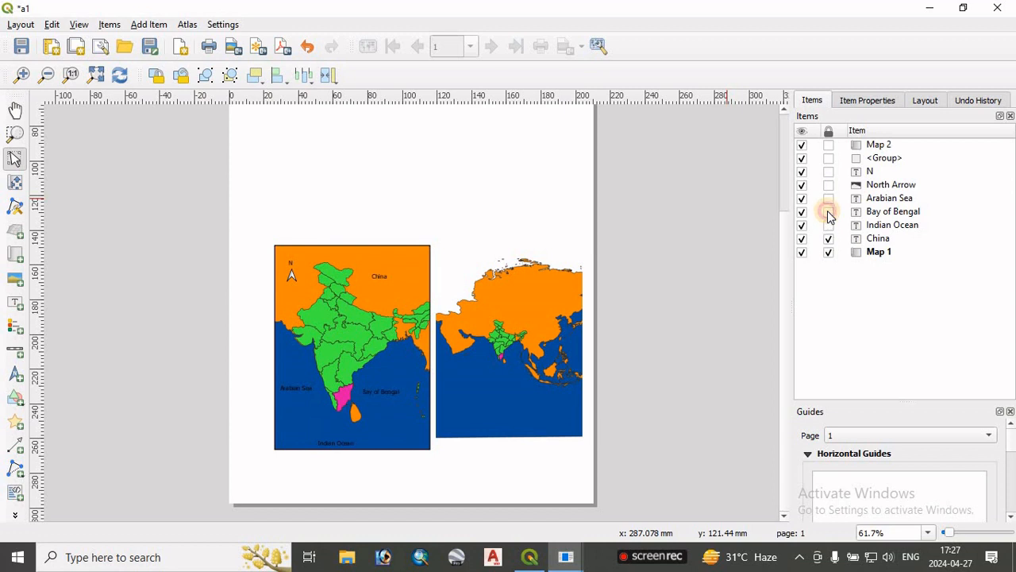
{"action": "left_click", "coordinate": [827, 199]}
{"action": "left_click", "coordinate": [828, 185]}
{"action": "left_click", "coordinate": [827, 171]}
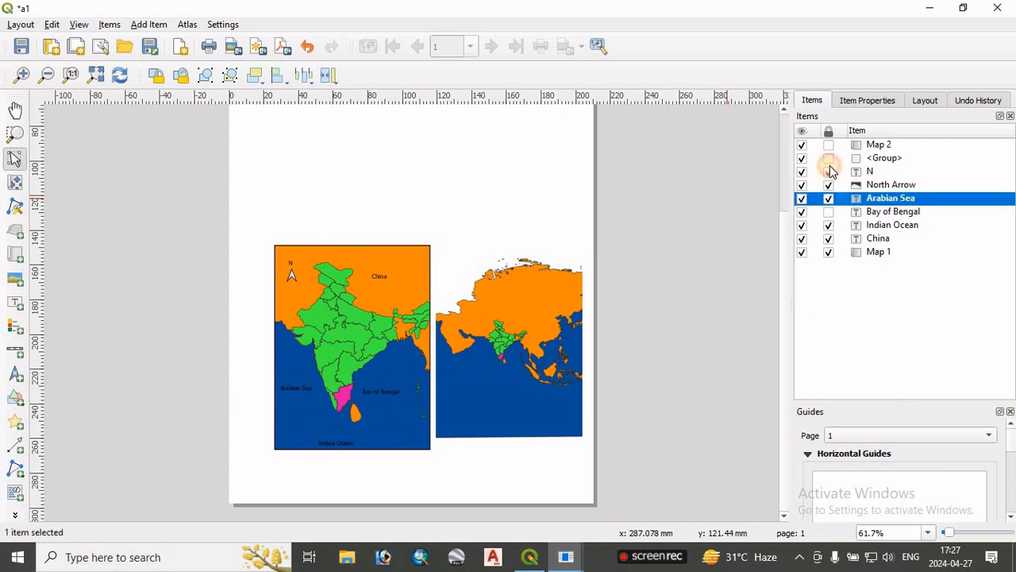
- Set the scale of Map 2 to 5000000
{"action": "left_click", "coordinate": [550, 349]}
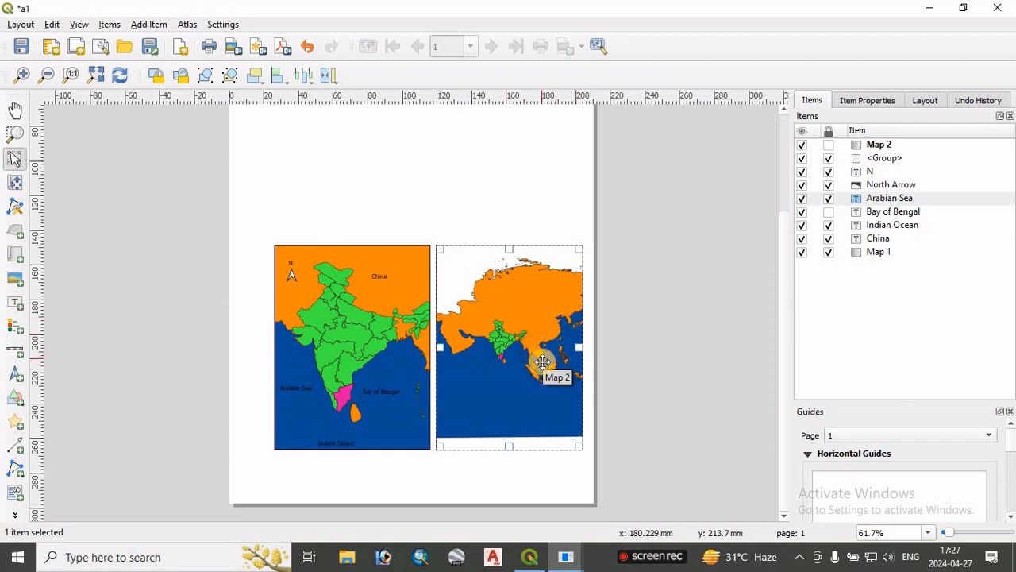
{"action": "left_click", "coordinate": [870, 100]}
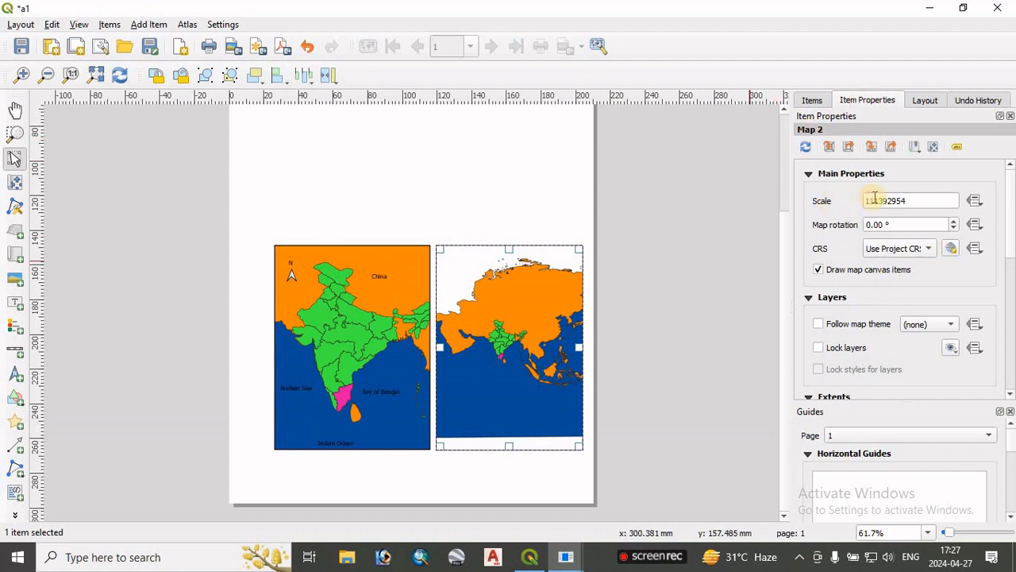
{"action": "left_click_drag", "start_coordinate": [875, 200], "coordinate": [924, 201]}
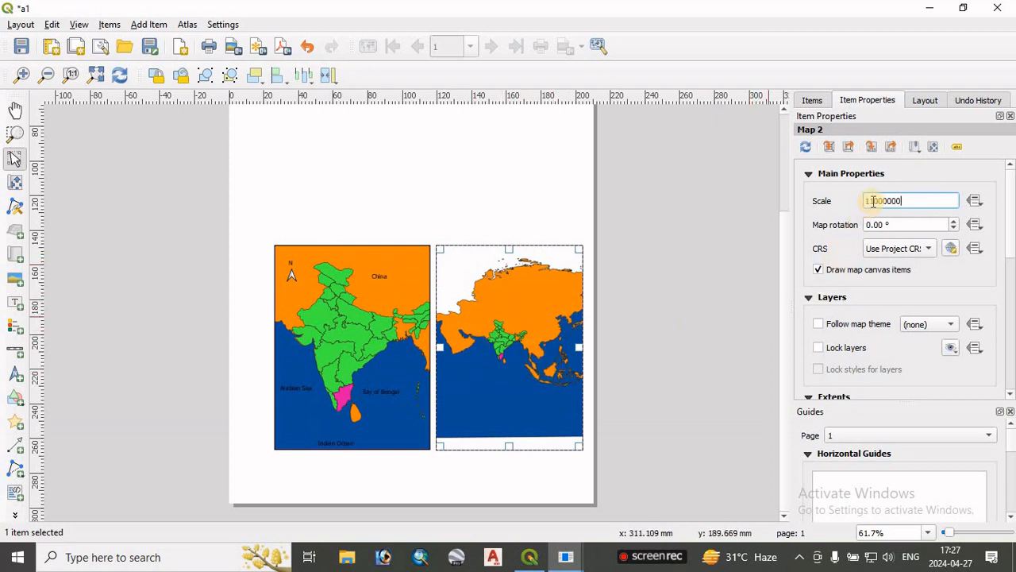
{"action": "left_click_drag", "start_coordinate": [874, 201], "coordinate": [847, 204]}
{"action": "type", "text": "5"}
{"action": "key", "text": "Return"}
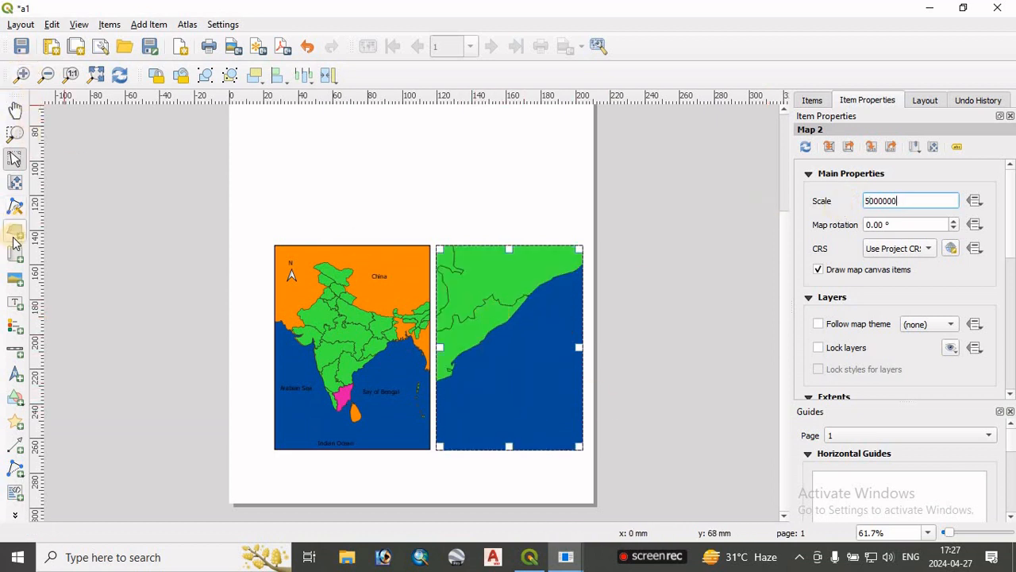
- Reposition and rescale the content of Map 2 to about 1:5429189 so Tamil Nadu fits centrally within the frame
{"action": "left_click", "coordinate": [16, 184]}
{"action": "left_click_drag", "start_coordinate": [493, 341], "coordinate": [554, 269]}
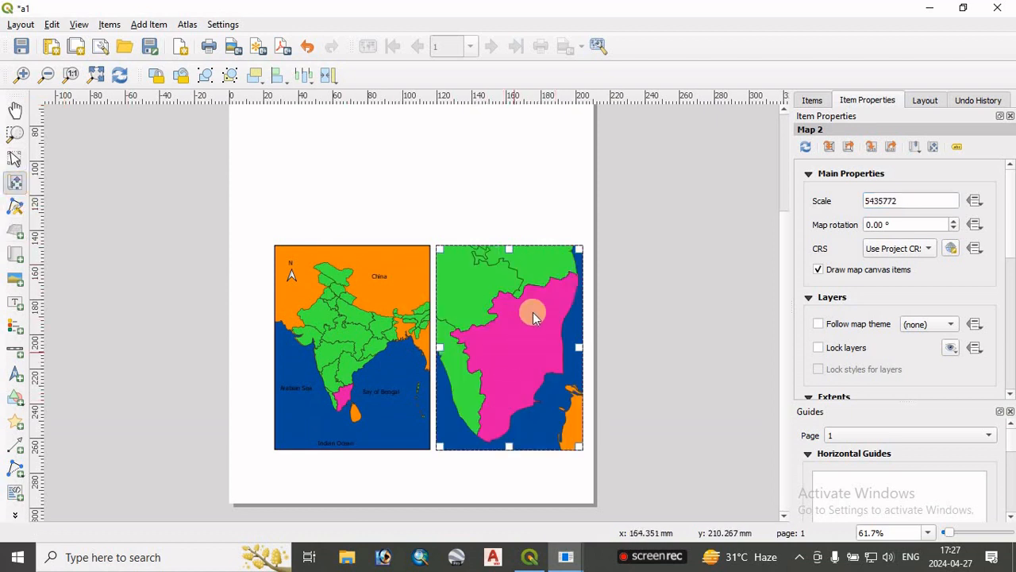
{"action": "left_click_drag", "start_coordinate": [535, 344], "coordinate": [531, 348]}
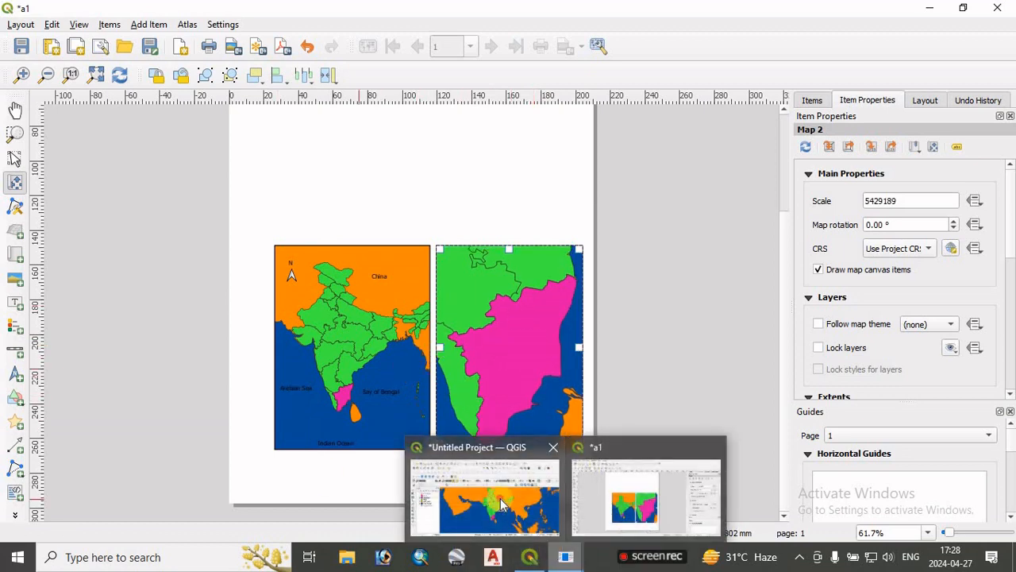
- Make the Block layer visible in the main QGIS project, and refresh the a1 layout to update Map 2
{"action": "left_click", "coordinate": [484, 489]}
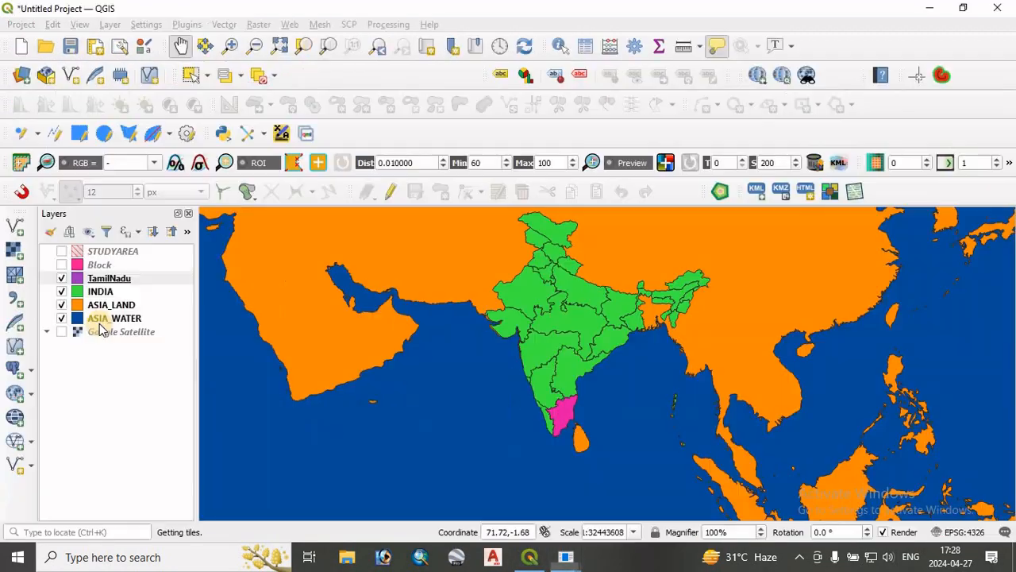
{"action": "left_click", "coordinate": [62, 266]}
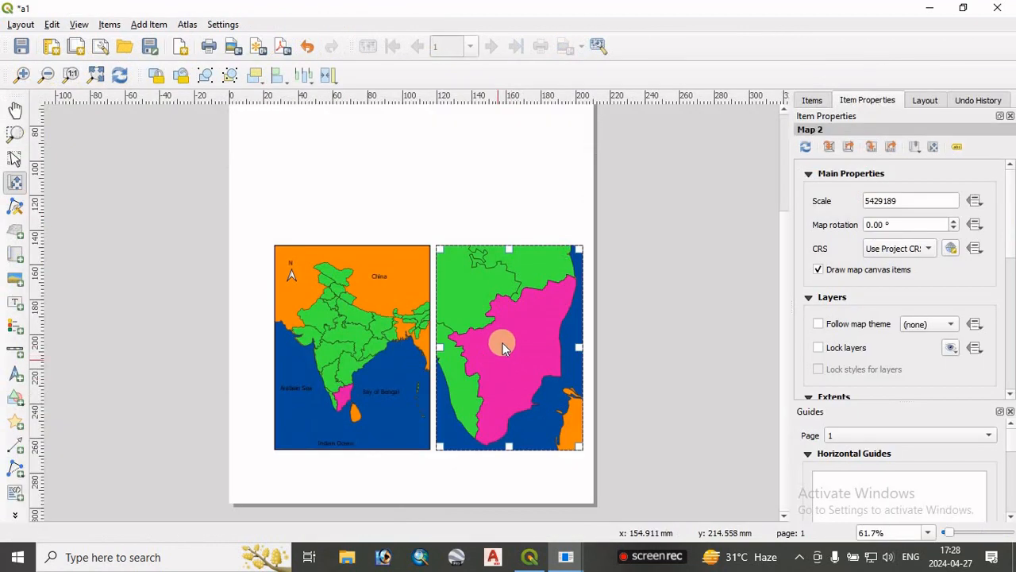
{"action": "left_click", "coordinate": [120, 75]}
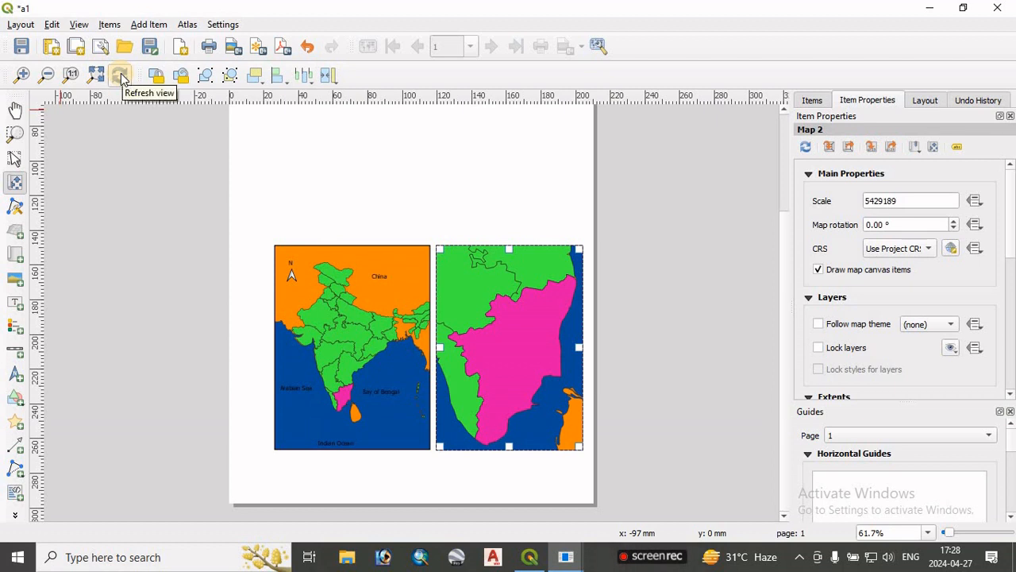
{"action": "left_click", "coordinate": [119, 75]}
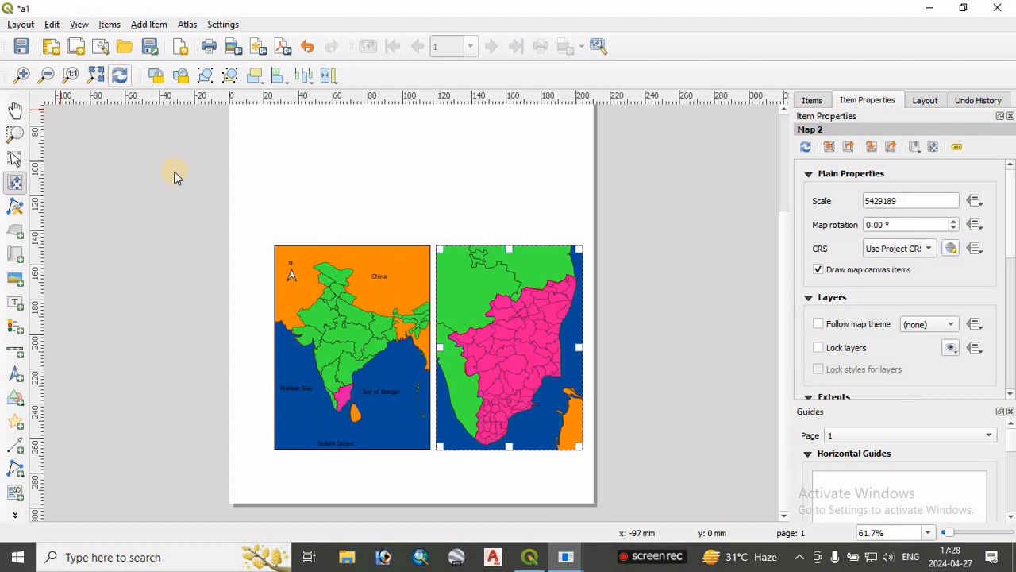
- Enable the frame around Map 2 and set its thickness to 0.50 mm
{"action": "left_click", "coordinate": [497, 369]}
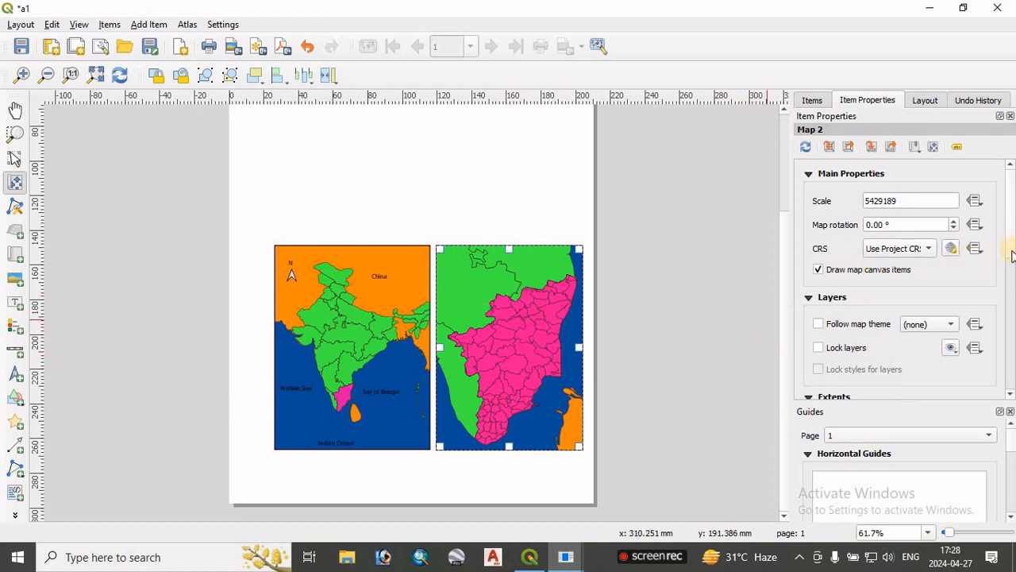
{"action": "scroll", "coordinate": [1012, 262], "scroll_direction": "down", "scroll_amount": 5}
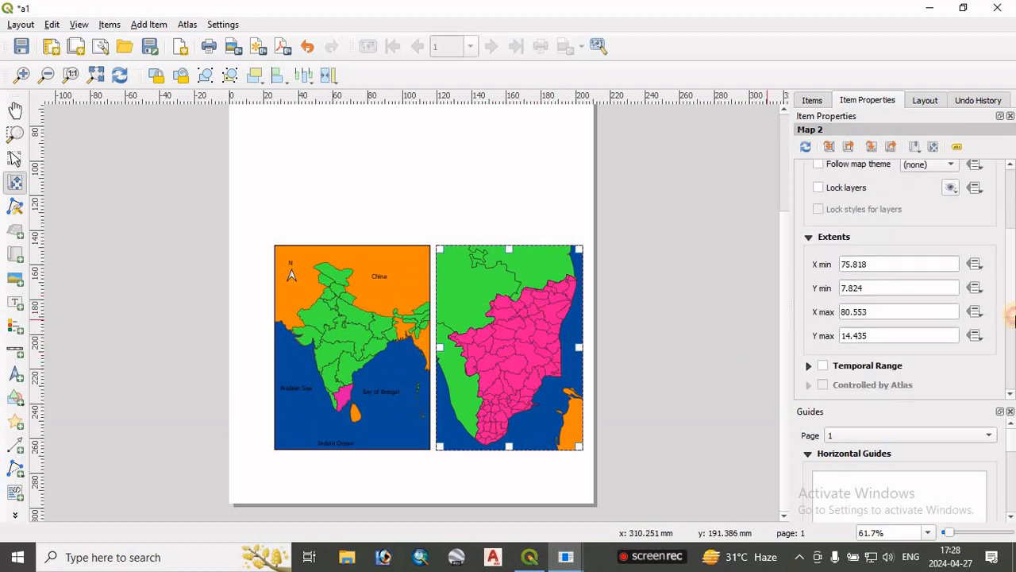
{"action": "scroll", "coordinate": [913, 317], "scroll_direction": "down", "scroll_amount": 6}
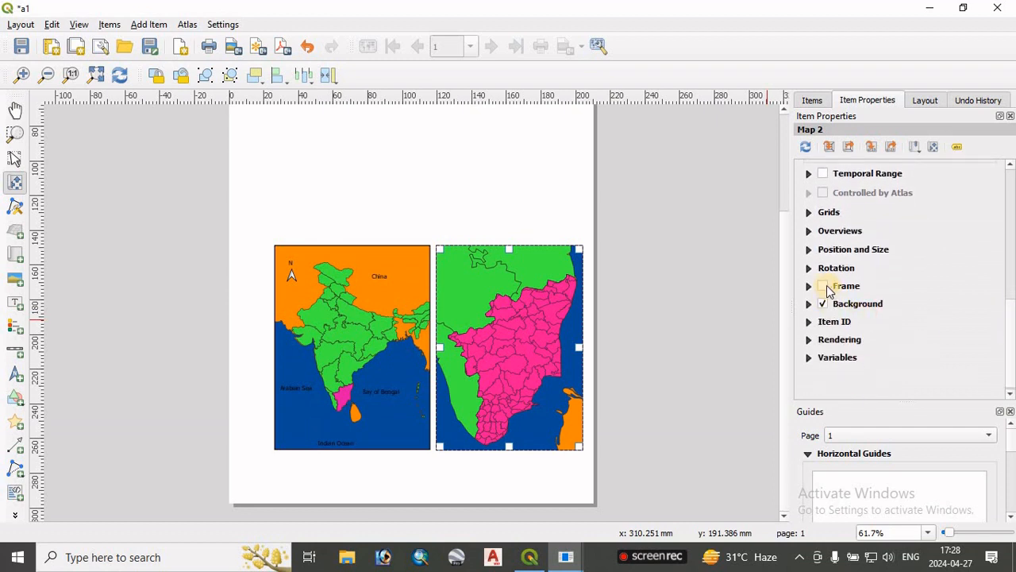
{"action": "left_click", "coordinate": [823, 287]}
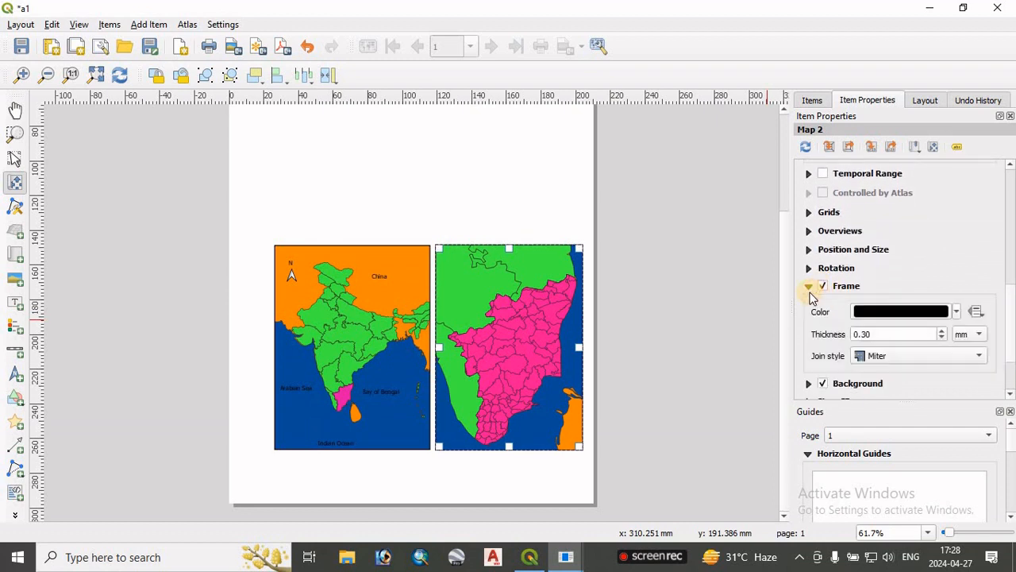
{"action": "left_click", "coordinate": [943, 330]}
{"action": "left_click", "coordinate": [942, 330]}
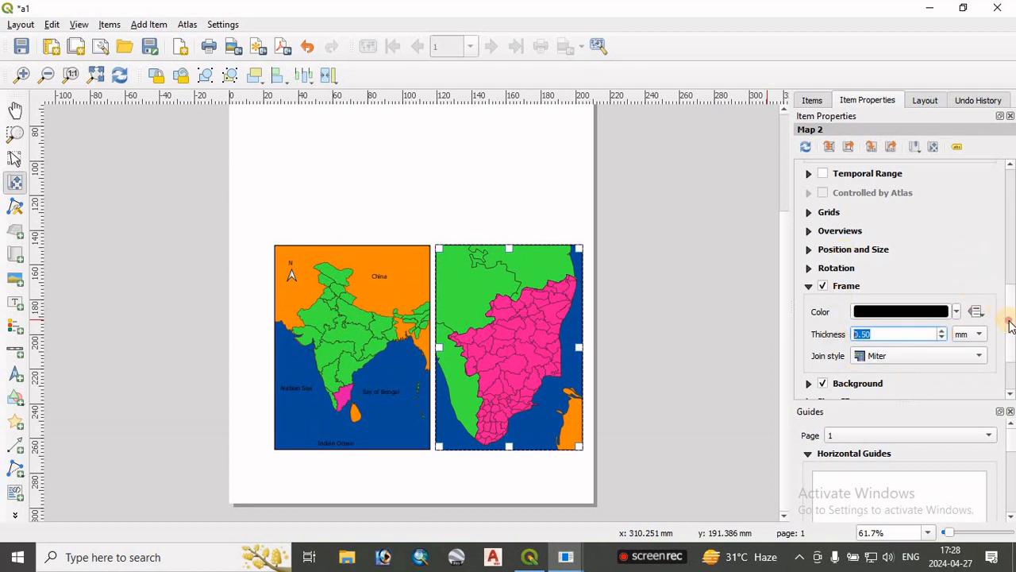
- Lock the layers and layer styles of Map 2, and lock the Map 2 item against editing
{"action": "left_click_drag", "start_coordinate": [1009, 324], "coordinate": [992, 227]}
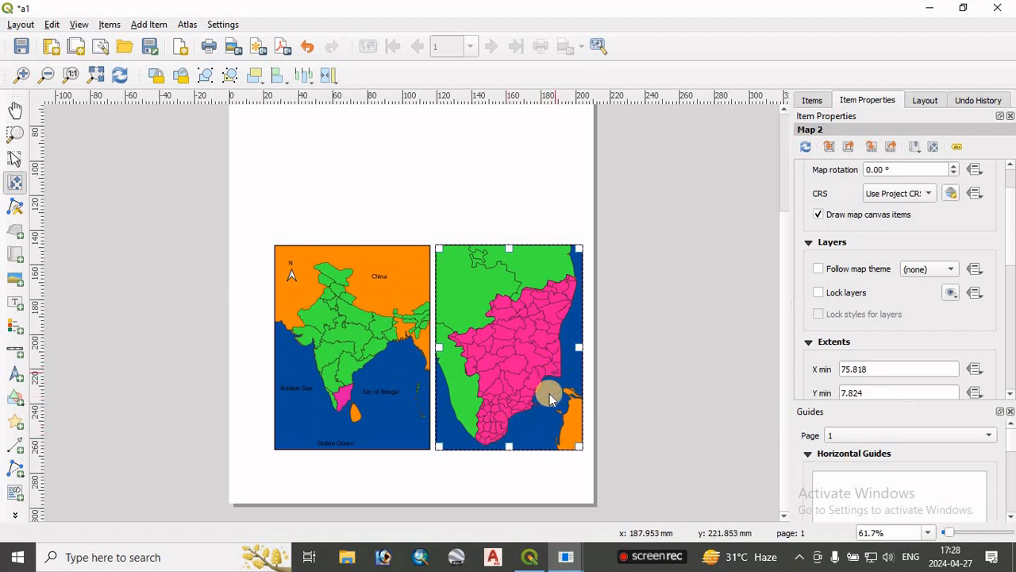
{"action": "left_click", "coordinate": [818, 293]}
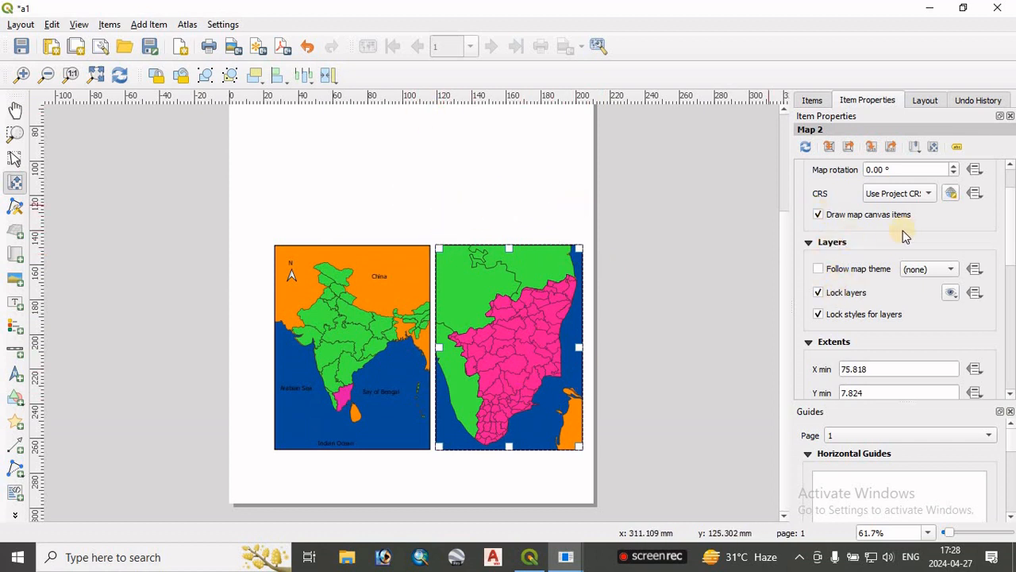
{"action": "left_click", "coordinate": [811, 100]}
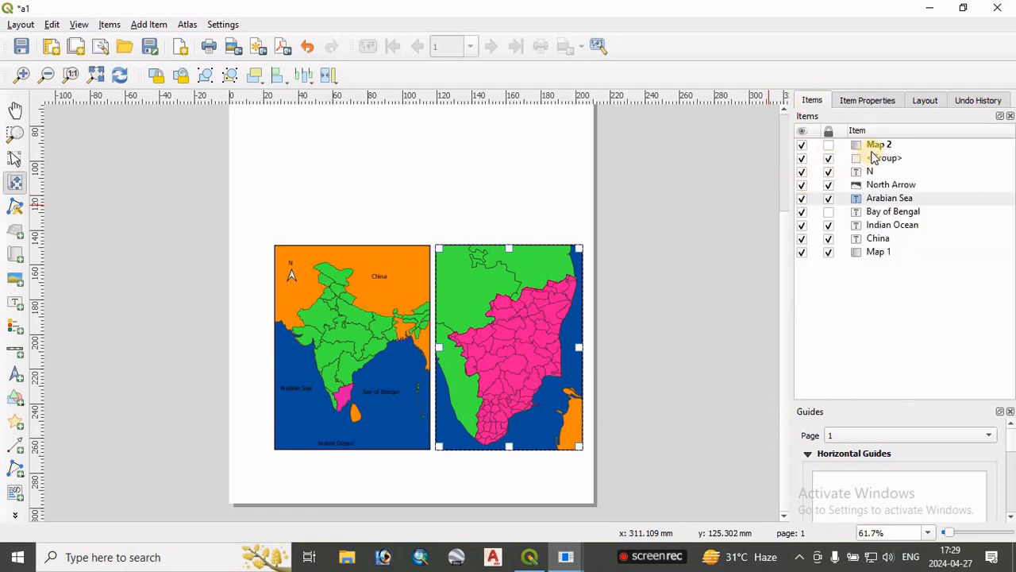
{"action": "left_click", "coordinate": [828, 145]}
{"action": "left_click", "coordinate": [828, 158]}
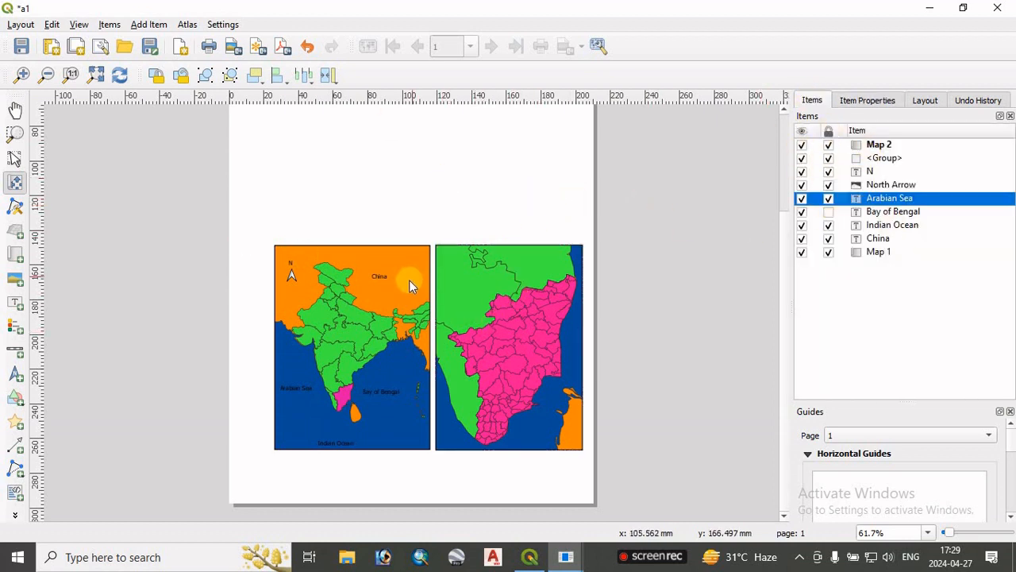
- In the main QGIS project, hide Block, TamilNadu, INDIA, ASIA_LAND and ASIA_WATER, and show Google Satellite and STUDYAREA
{"action": "left_click", "coordinate": [530, 563]}
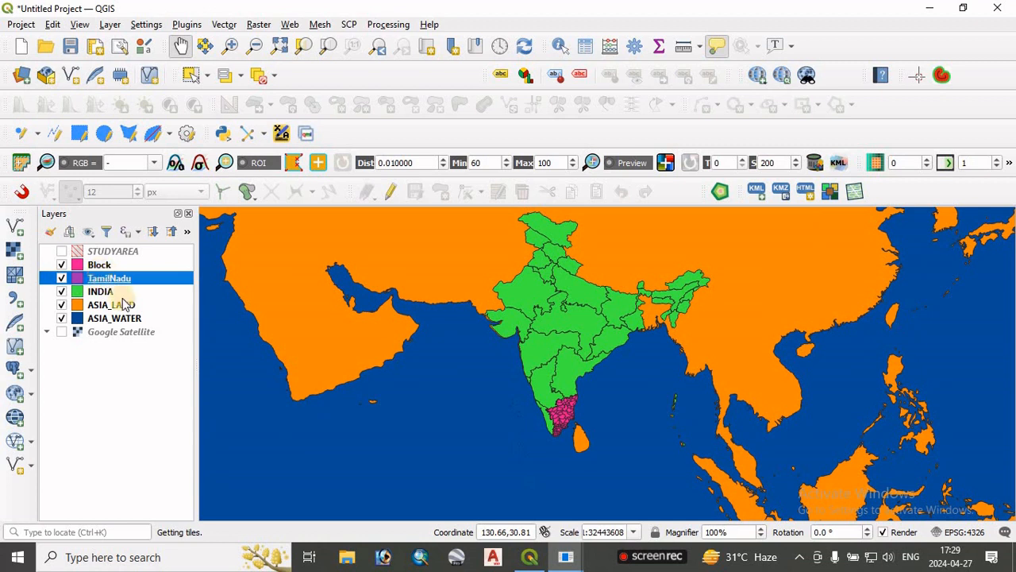
{"action": "left_click", "coordinate": [60, 265]}
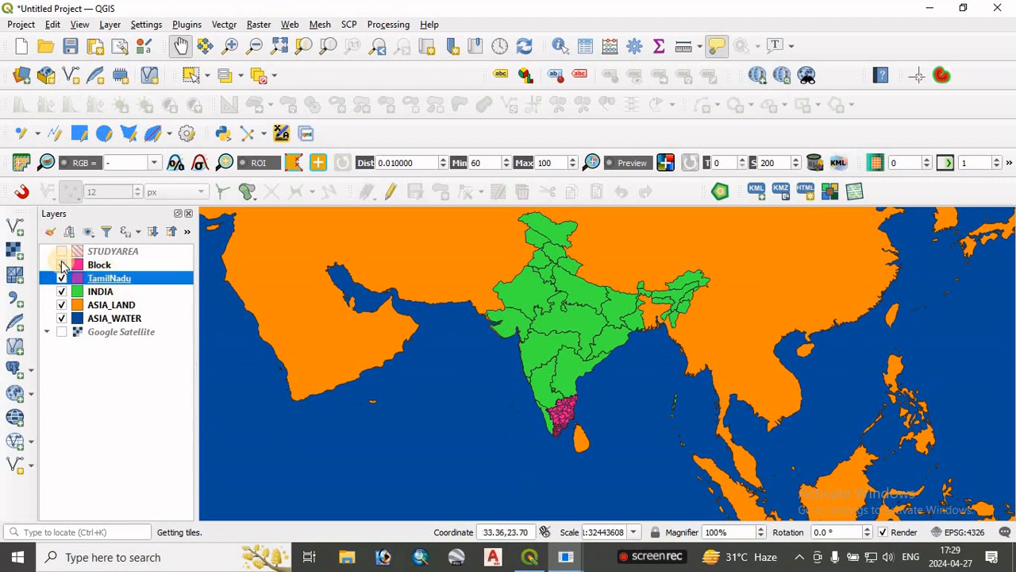
{"action": "left_click", "coordinate": [61, 278]}
{"action": "left_click", "coordinate": [61, 291]}
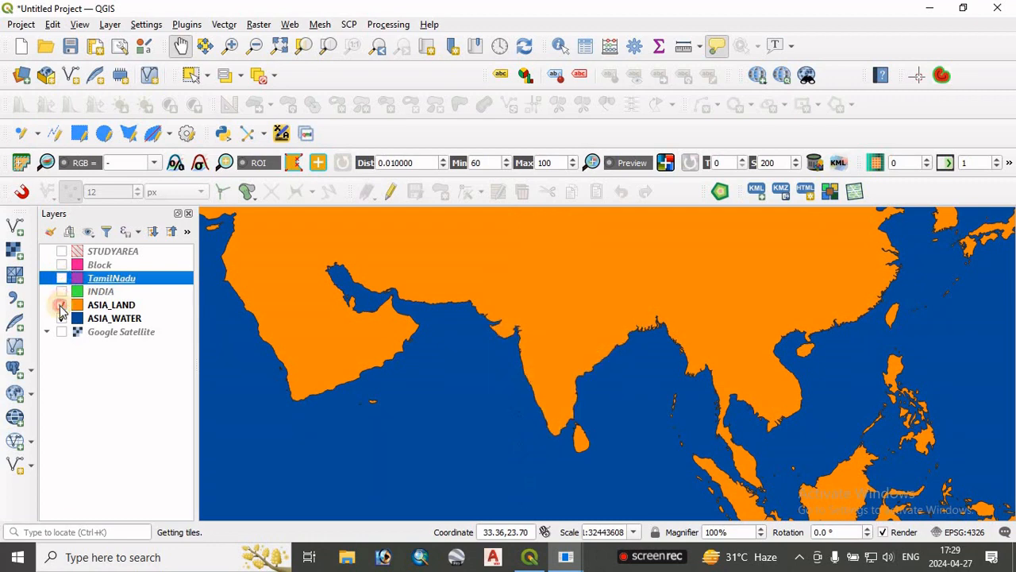
{"action": "left_click", "coordinate": [61, 305]}
{"action": "left_click", "coordinate": [61, 318]}
{"action": "left_click", "coordinate": [61, 332]}
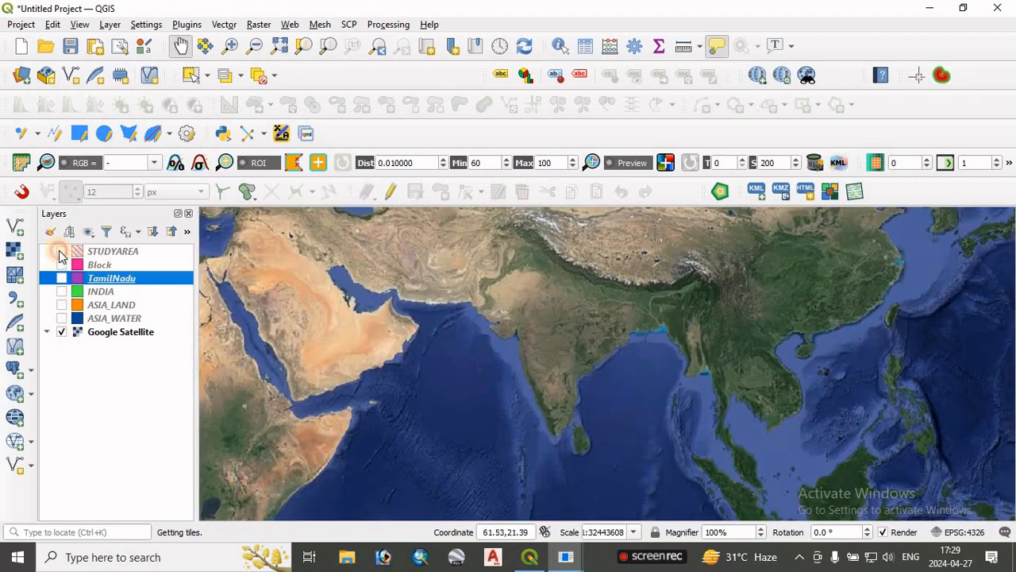
{"action": "left_click", "coordinate": [61, 251]}
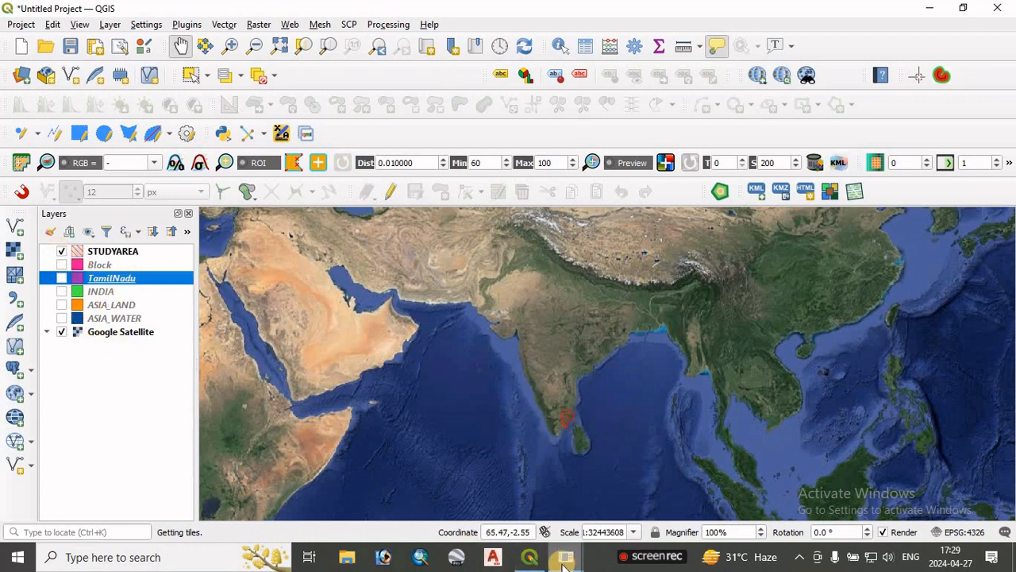
- In the a1 layout, add a new map about 157 mm wide and 113 mm high above the two existing maps
{"action": "mouse_move", "coordinate": [567, 556]}
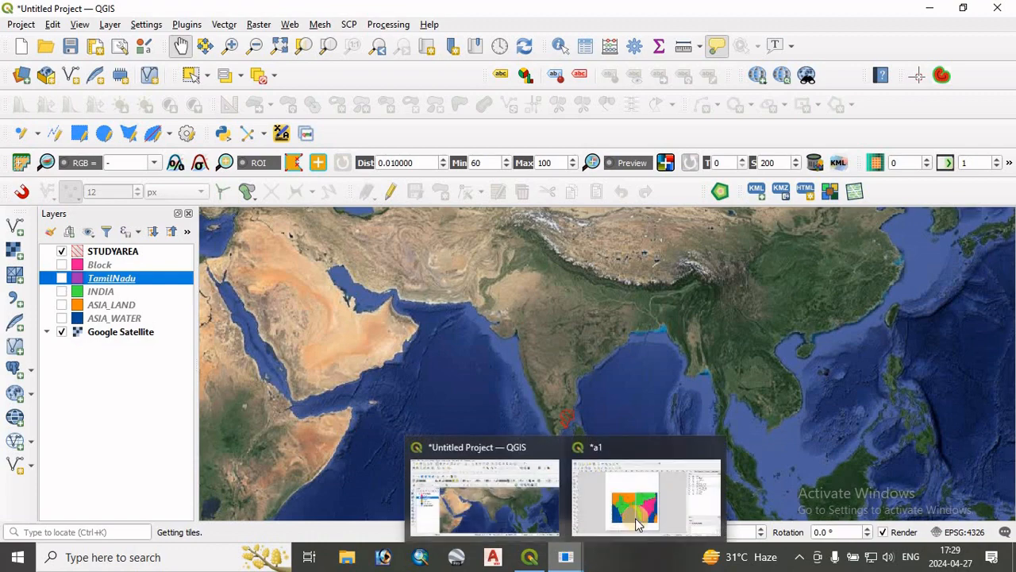
{"action": "left_click", "coordinate": [638, 519]}
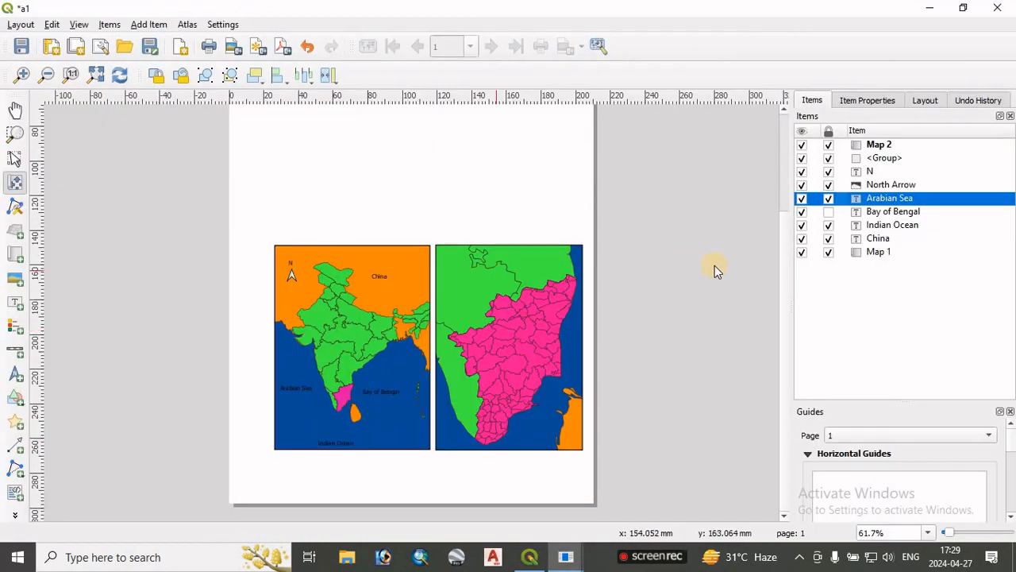
{"action": "left_click", "coordinate": [15, 109]}
{"action": "left_click_drag", "start_coordinate": [351, 163], "coordinate": [343, 413]}
{"action": "left_click", "coordinate": [15, 255]}
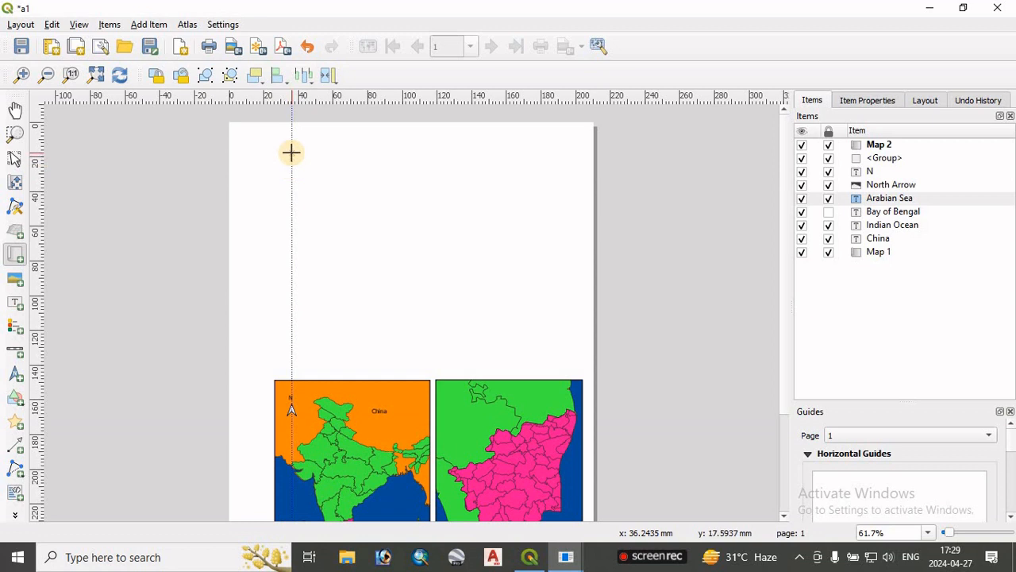
{"action": "left_click_drag", "start_coordinate": [291, 152], "coordinate": [564, 348]}
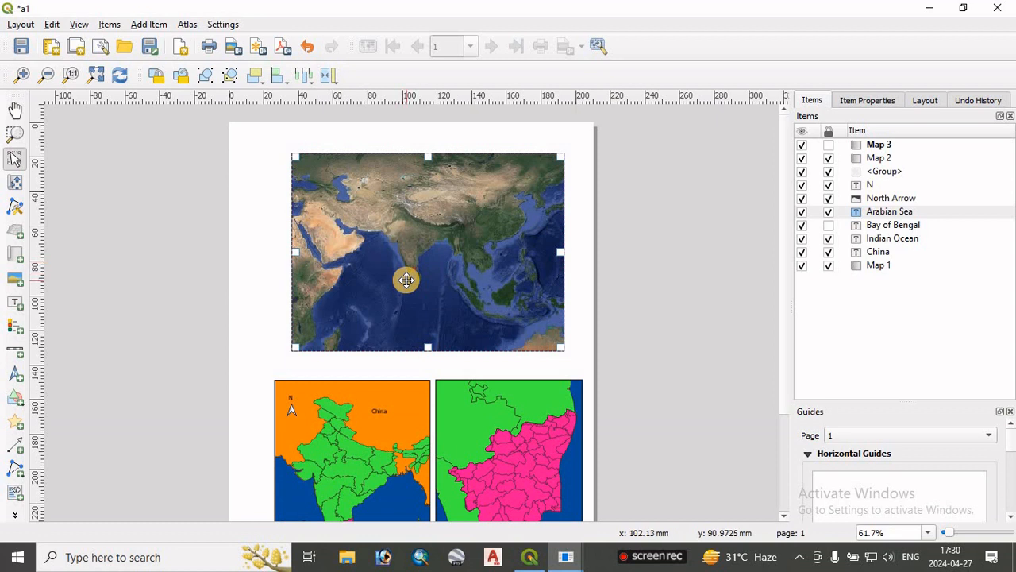
- Set the scale of Map 3 to 10033031 and move its content so the study area lies near the frame's centre
{"action": "left_click", "coordinate": [867, 100]}
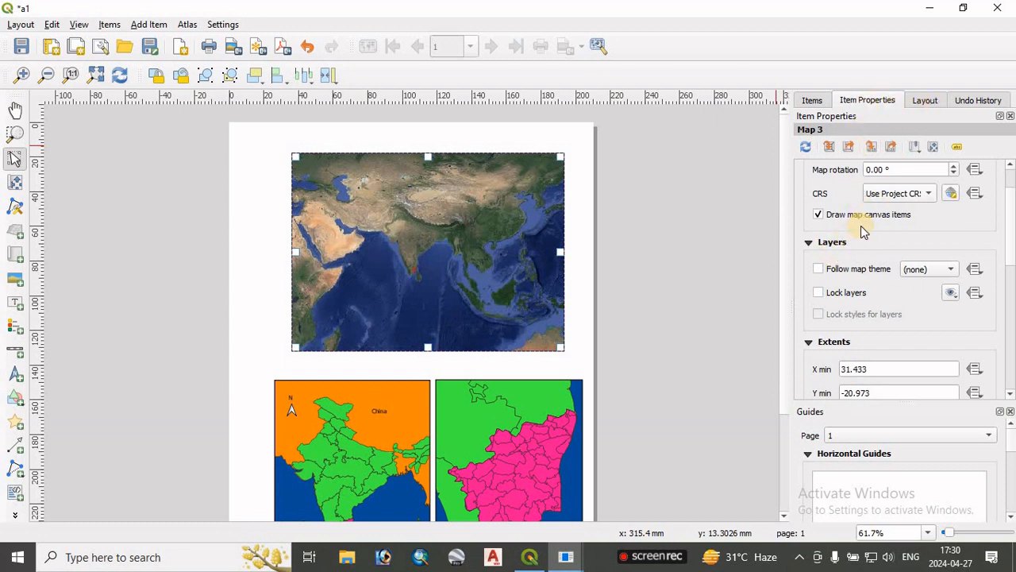
{"action": "scroll", "coordinate": [1005, 238], "scroll_direction": "up", "scroll_amount": 3}
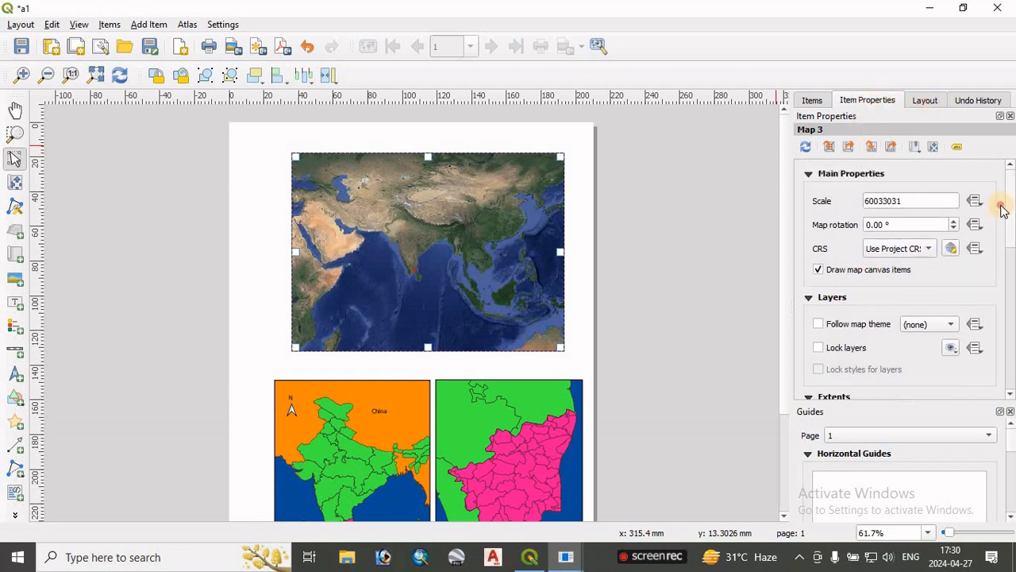
{"action": "left_click", "coordinate": [857, 200]}
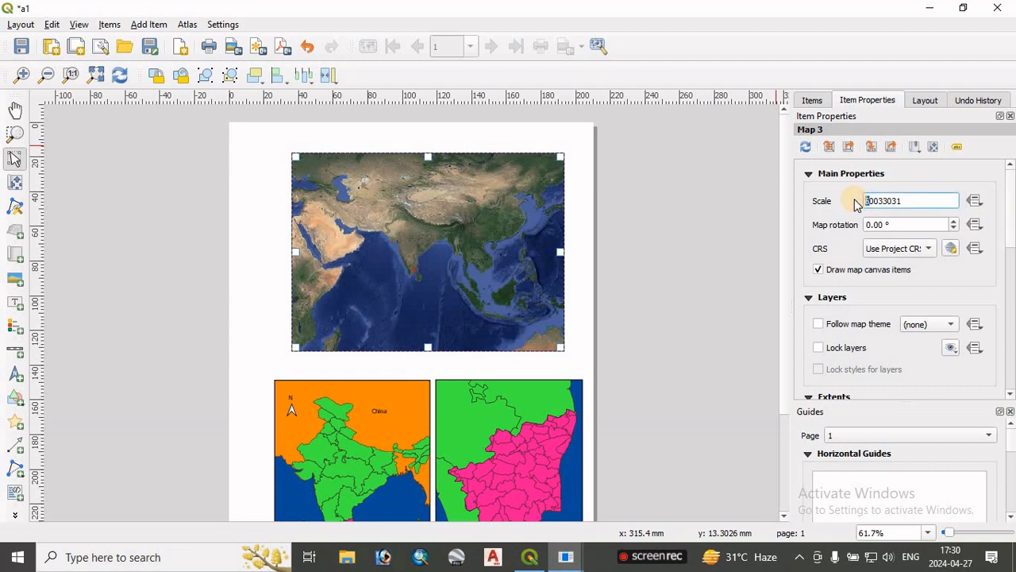
{"action": "key", "text": "Return"}
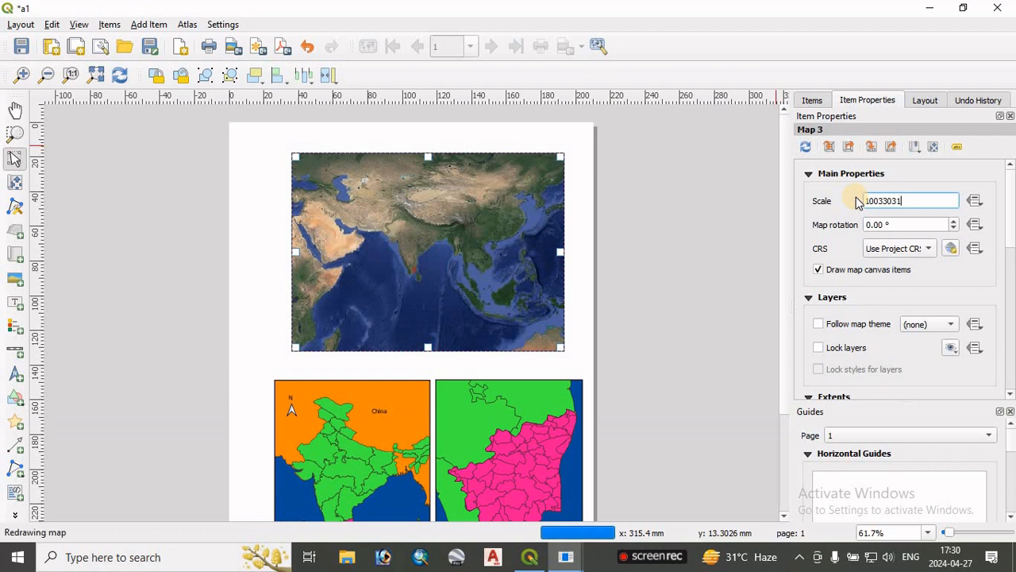
{"action": "left_click", "coordinate": [14, 184]}
{"action": "left_click_drag", "start_coordinate": [356, 272], "coordinate": [421, 182]}
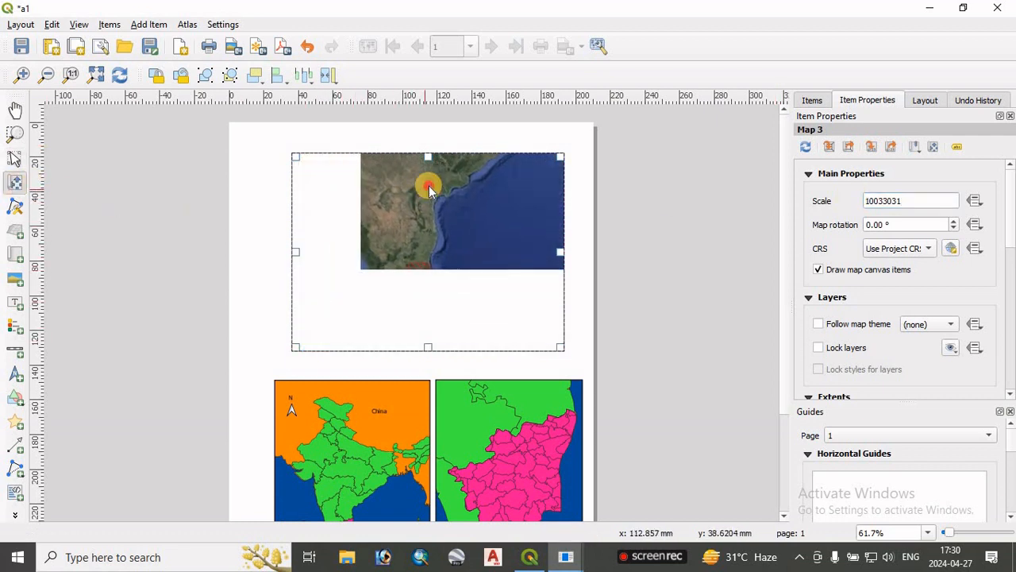
{"action": "left_click_drag", "start_coordinate": [392, 256], "coordinate": [441, 273]}
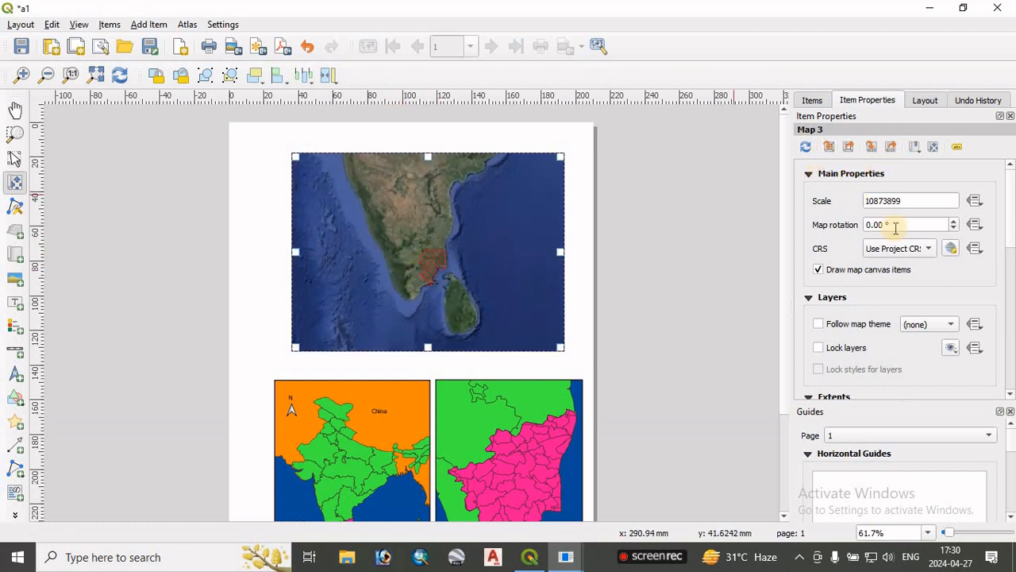
- Set the scale of Map 3 to 2873899 and shift its content so the whole study area fits within the frame
{"action": "left_click_drag", "start_coordinate": [874, 201], "coordinate": [837, 198]}
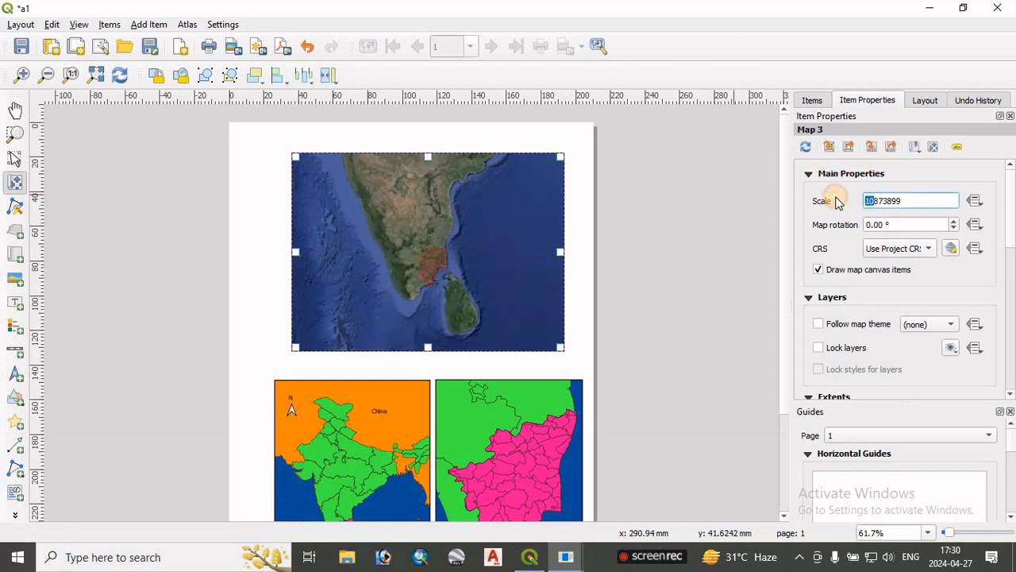
{"action": "type", "text": "5"}
{"action": "key", "text": "Return"}
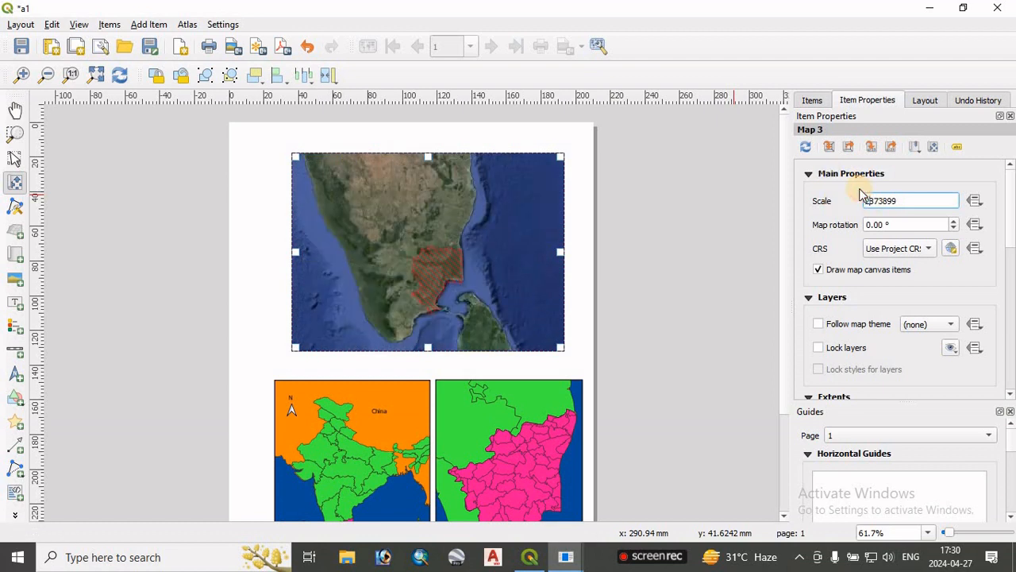
{"action": "type", "text": "2"}
{"action": "key", "text": "Return"}
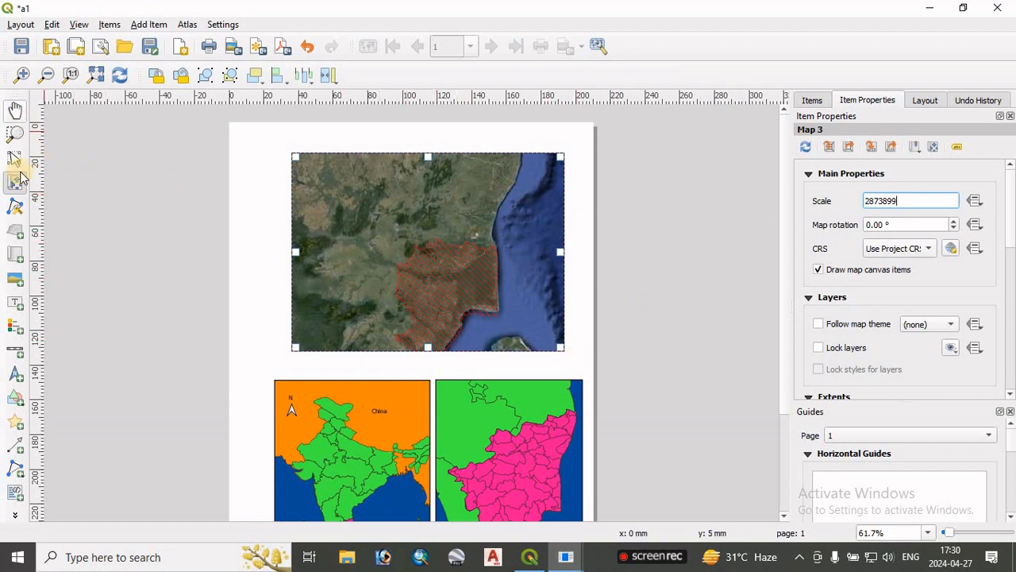
{"action": "left_click_drag", "start_coordinate": [408, 235], "coordinate": [396, 261]}
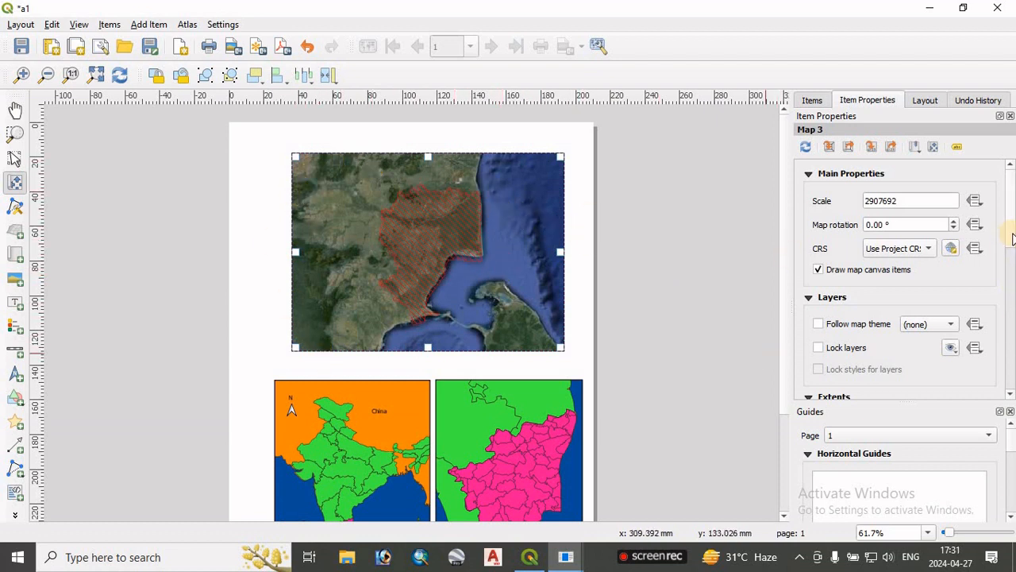
- Add a grid to Map 3, open its properties and choose Solid as the grid type
{"action": "left_click_drag", "start_coordinate": [1012, 239], "coordinate": [936, 311]}
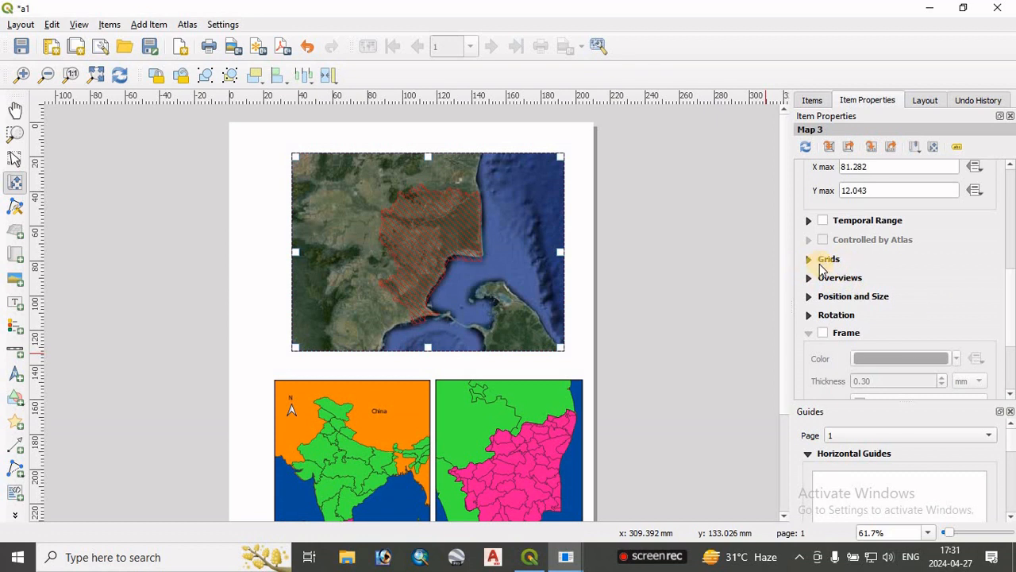
{"action": "left_click", "coordinate": [809, 260]}
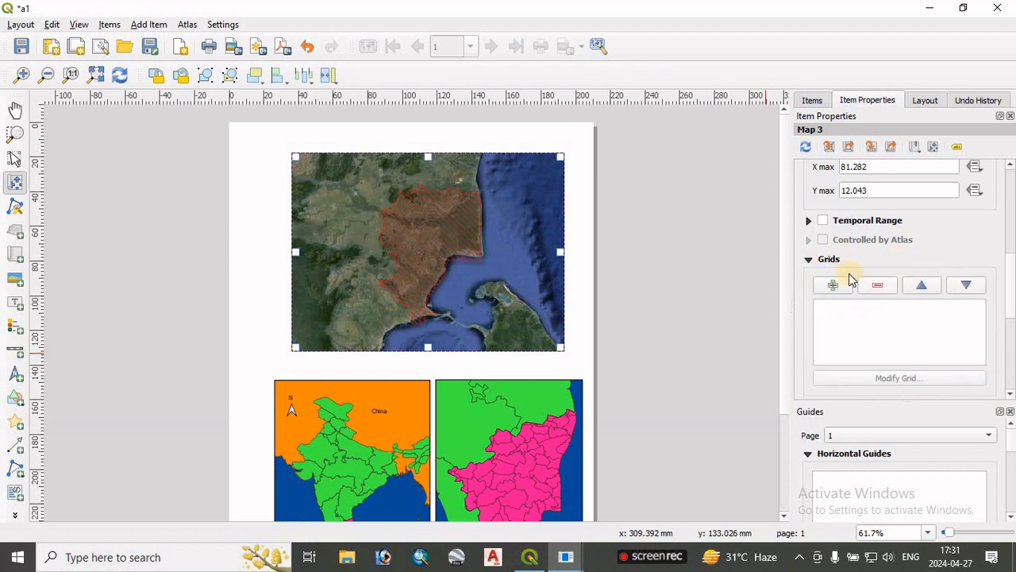
{"action": "left_click", "coordinate": [836, 284]}
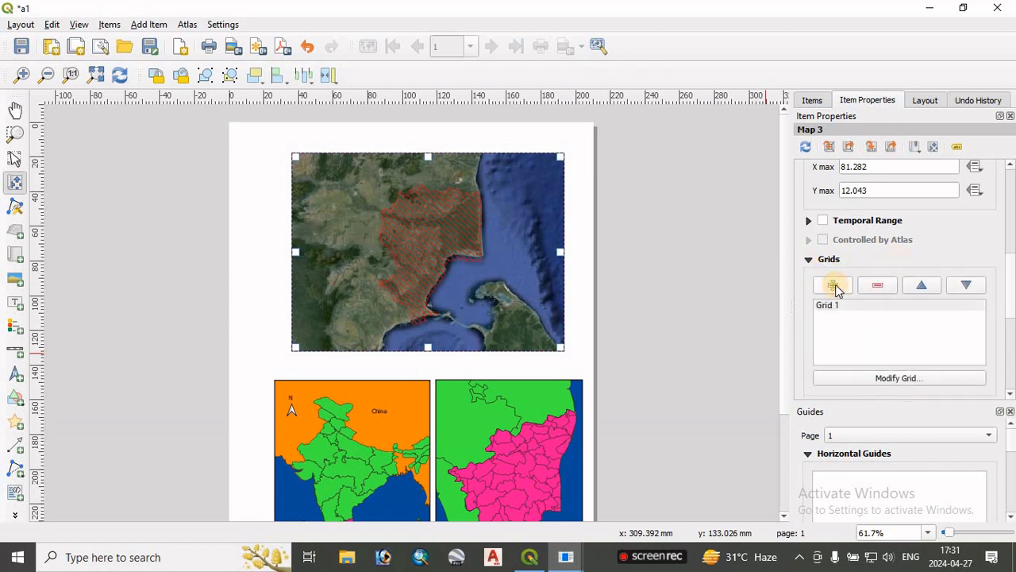
{"action": "left_click", "coordinate": [843, 308]}
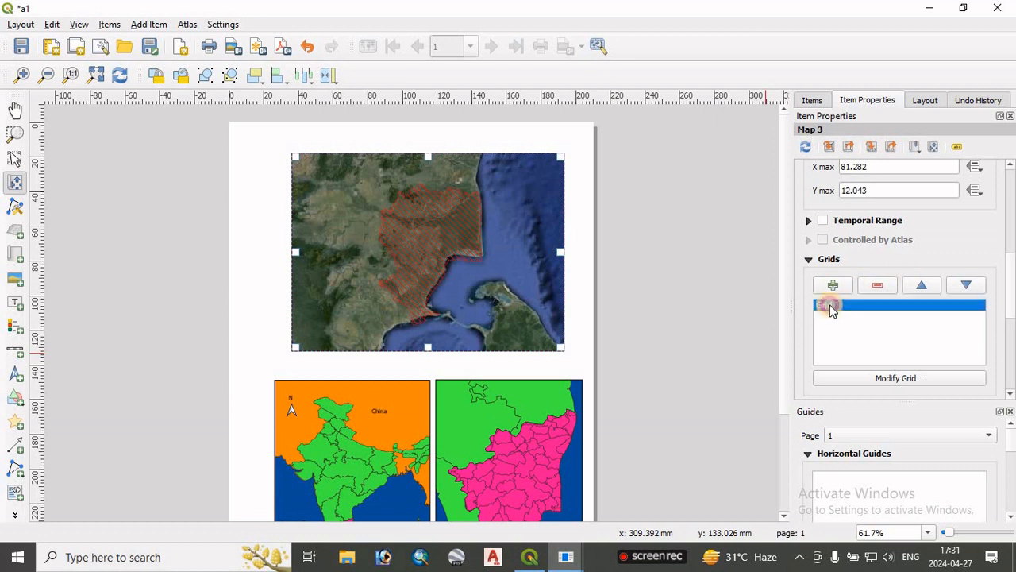
{"action": "left_click", "coordinate": [881, 379]}
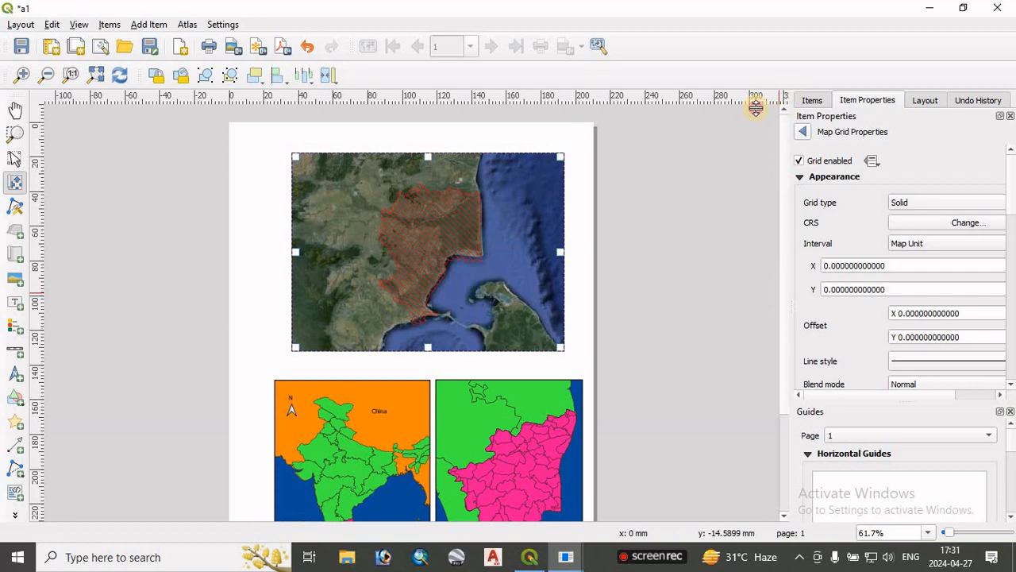
{"action": "left_click", "coordinate": [899, 204]}
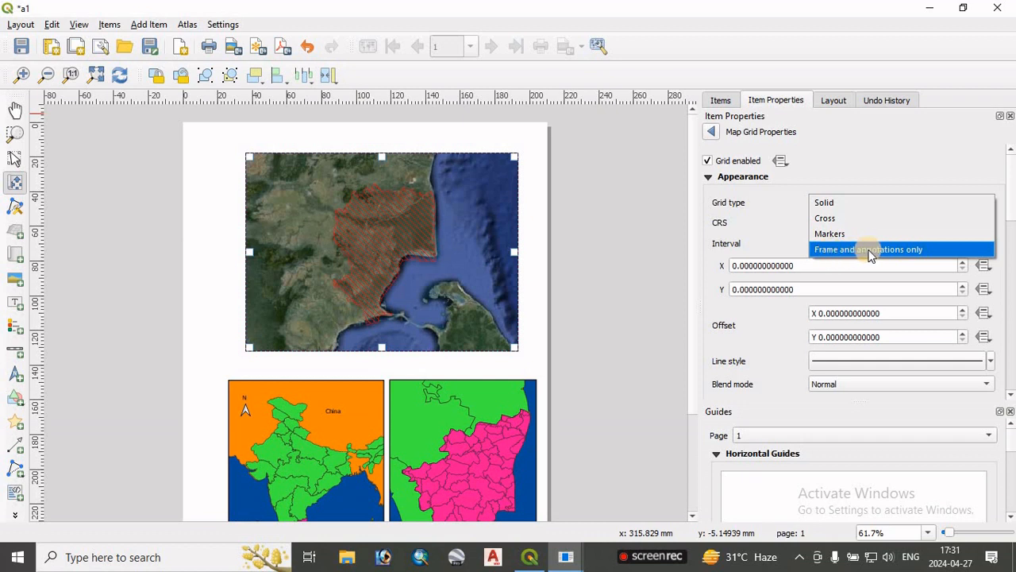
{"action": "left_click", "coordinate": [848, 205]}
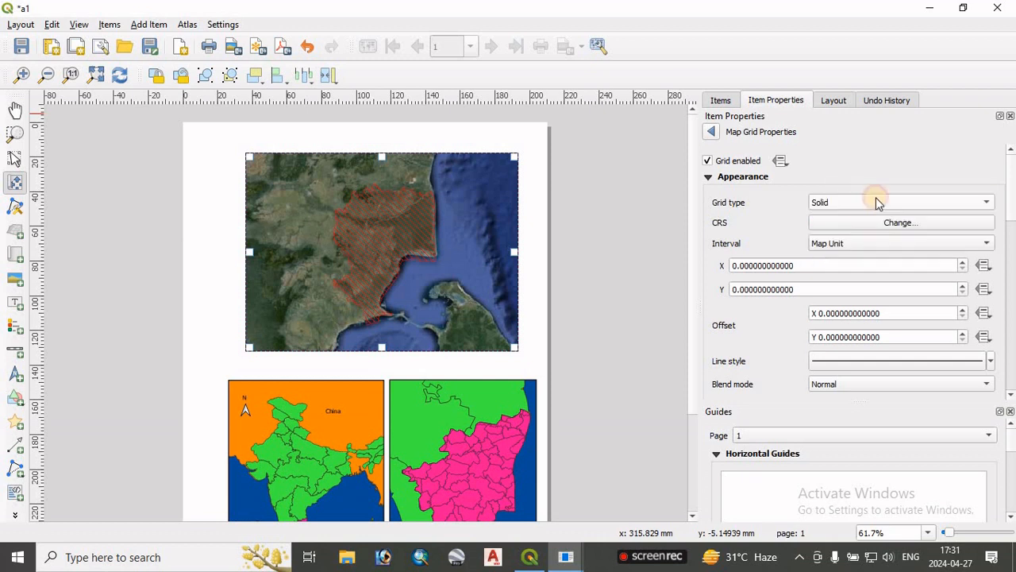
- Choose Map Unit as the grid interval unit and set both the X and Y intervals to 1
{"action": "left_click", "coordinate": [915, 226]}
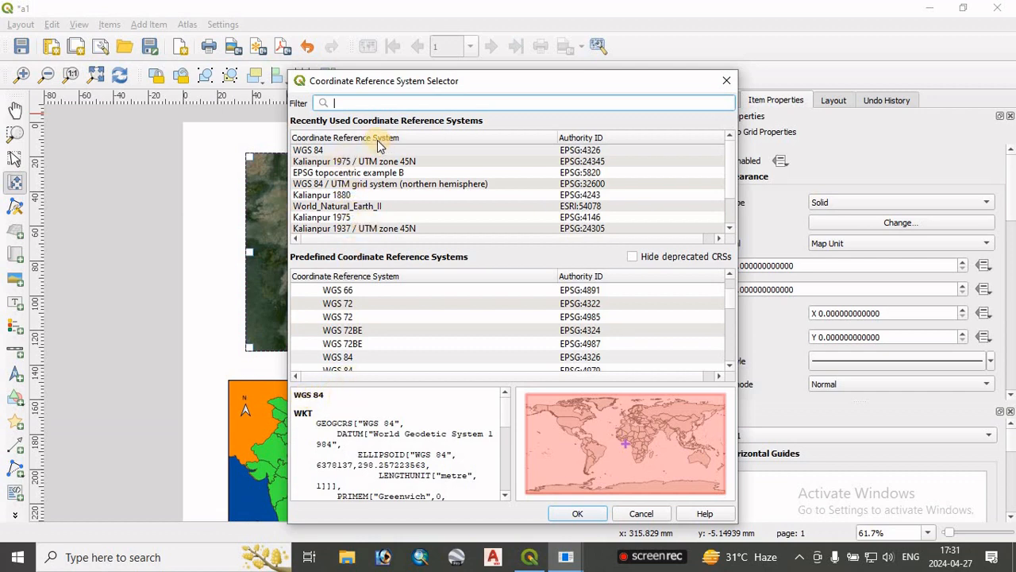
{"action": "left_click", "coordinate": [726, 80]}
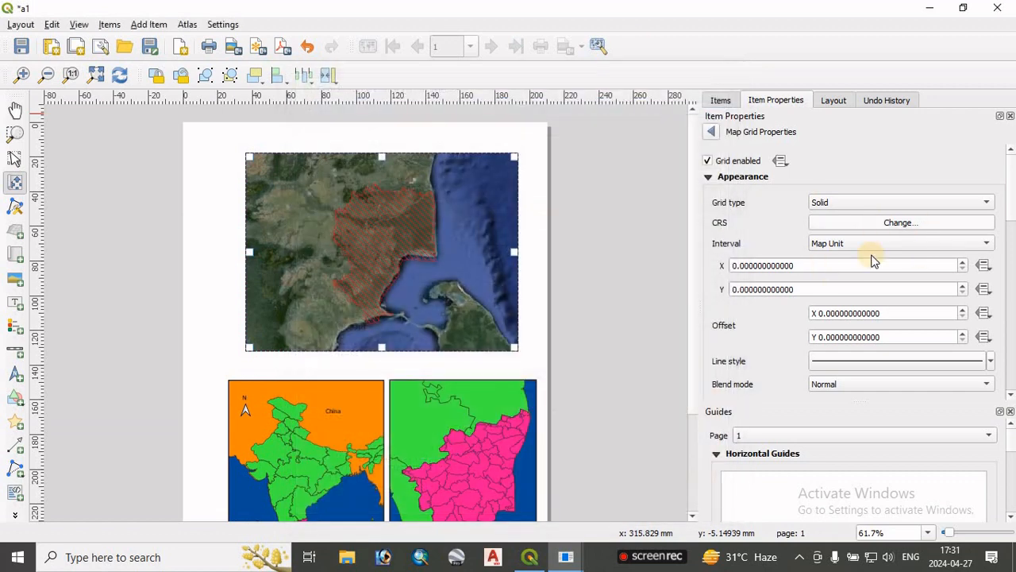
{"action": "left_click", "coordinate": [918, 248]}
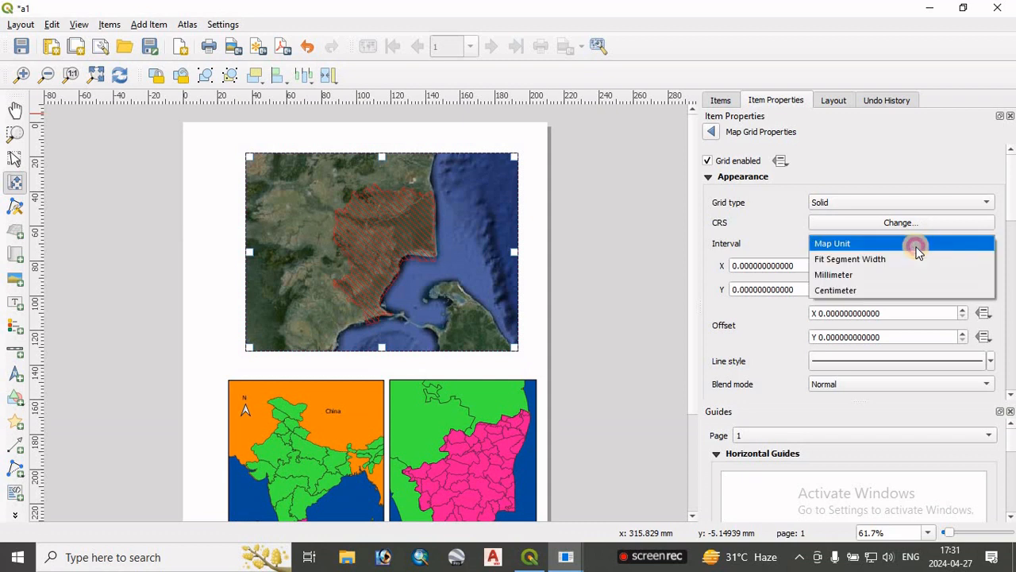
{"action": "left_click", "coordinate": [830, 246]}
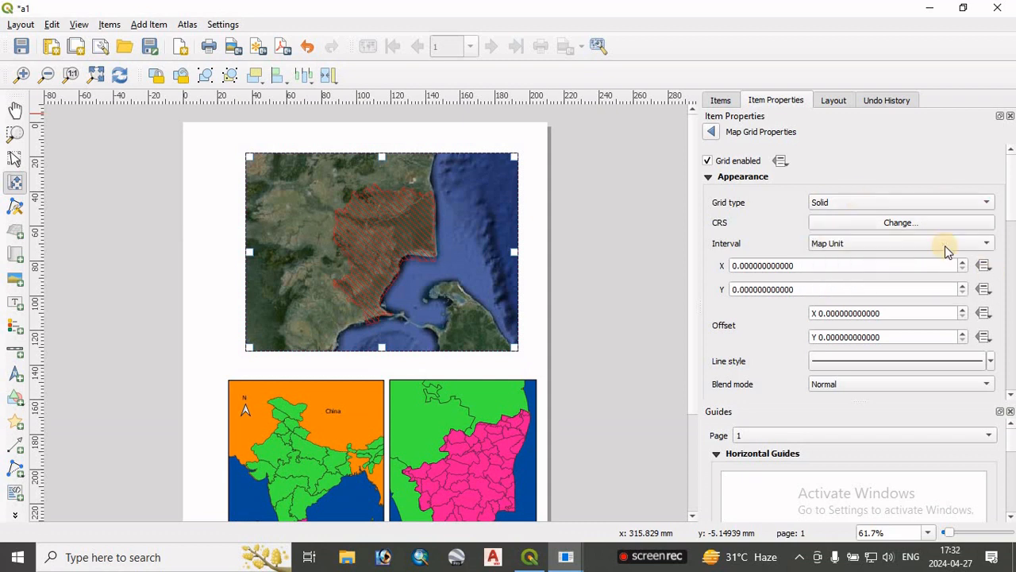
{"action": "double_click", "coordinate": [734, 266]}
{"action": "type", "text": "20"}
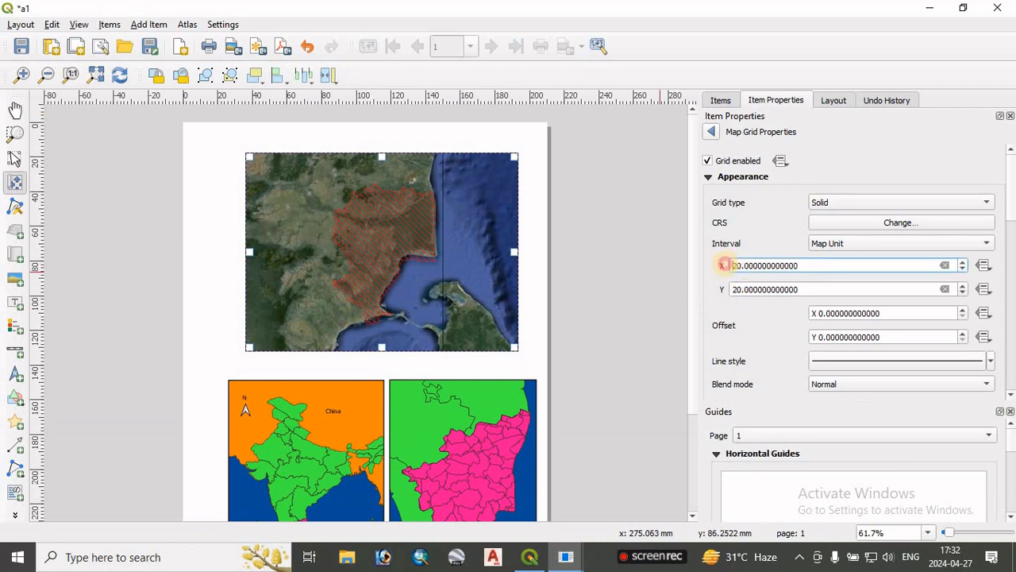
{"action": "left_click_drag", "start_coordinate": [742, 265], "coordinate": [709, 262]}
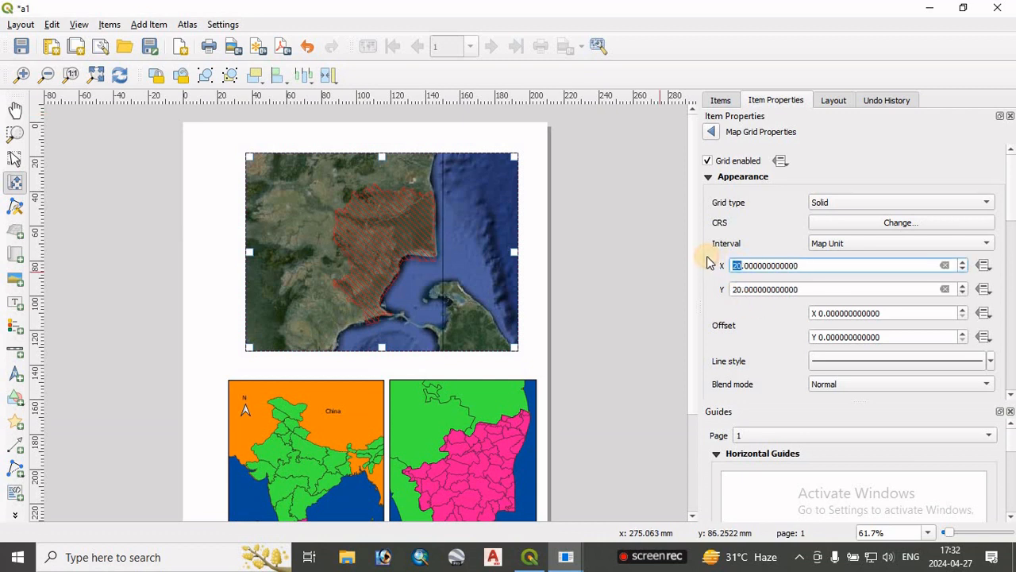
{"action": "left_click", "coordinate": [741, 292]}
{"action": "type", "text": "1"}
{"action": "key", "text": "Return"}
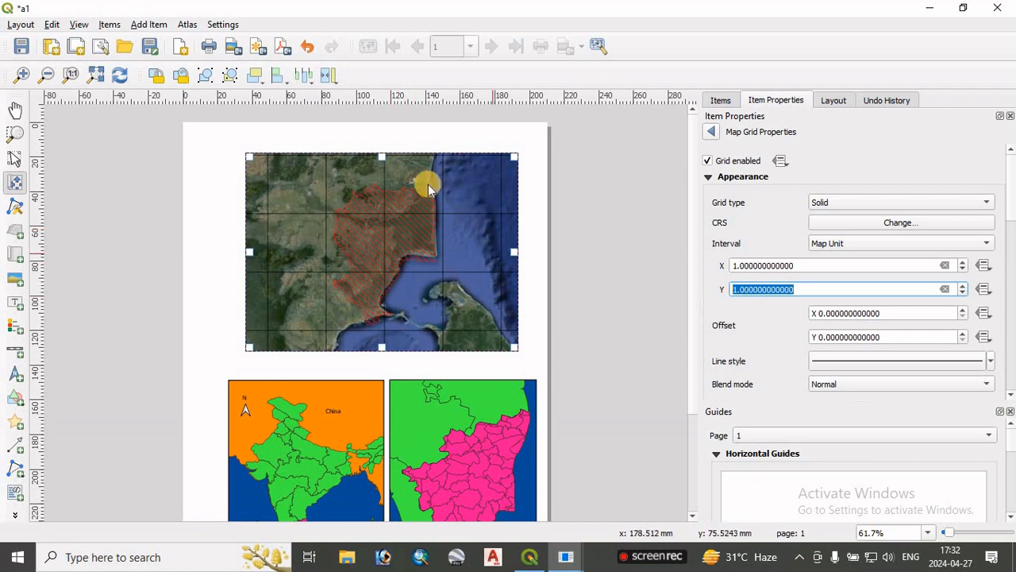
- Examine the grid line symbol's colour, stroke style, join, cap and dash pattern options
{"action": "left_click", "coordinate": [1010, 395]}
{"action": "left_click", "coordinate": [1010, 394]}
{"action": "left_click", "coordinate": [1010, 394]}
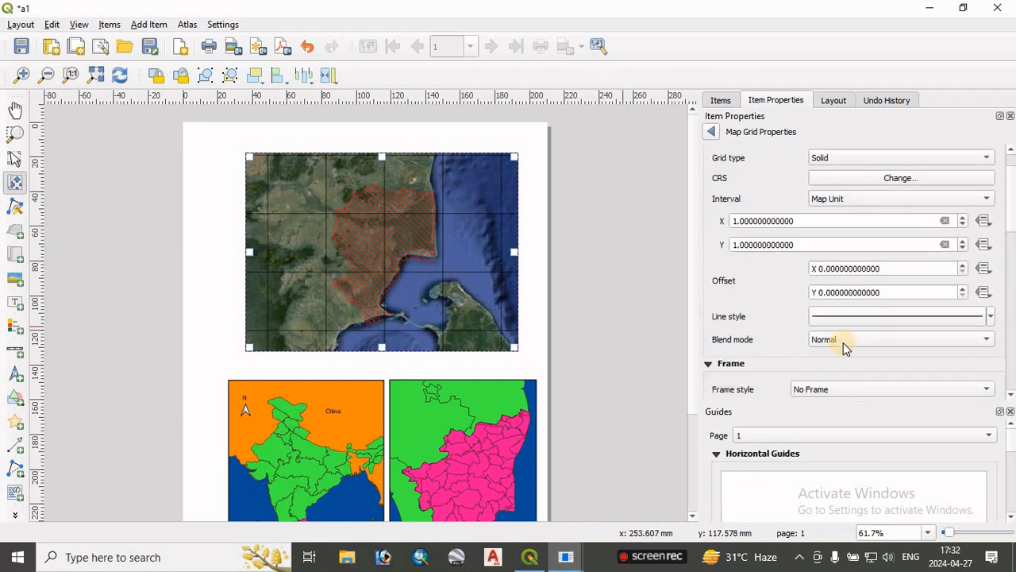
{"action": "left_click", "coordinate": [991, 316]}
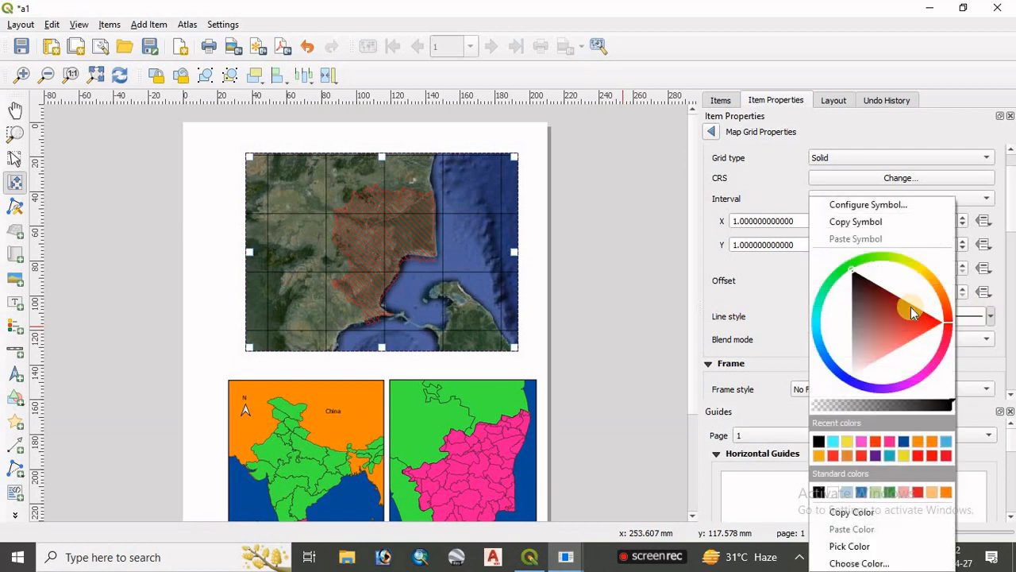
{"action": "left_click", "coordinate": [787, 297]}
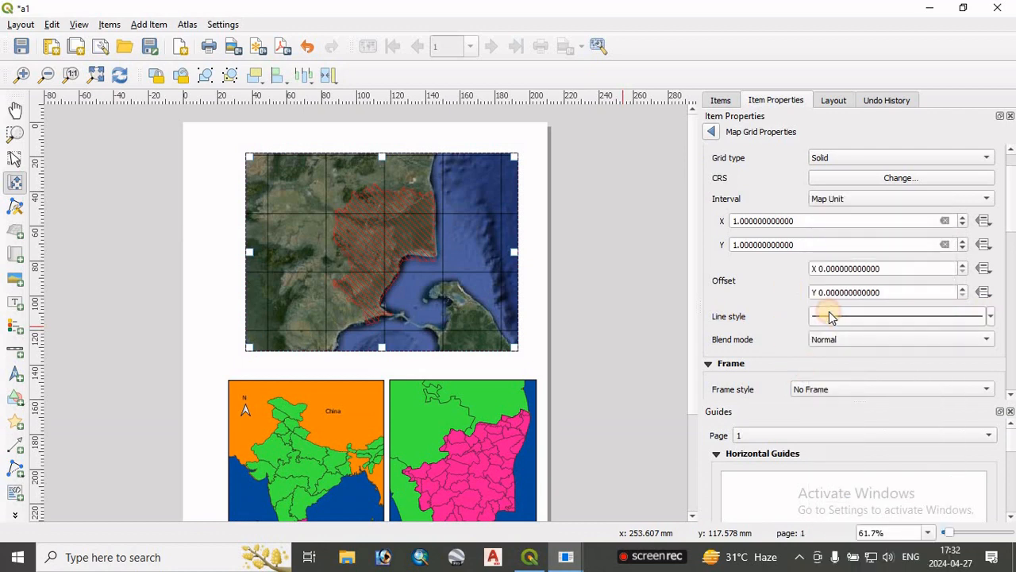
{"action": "left_click", "coordinate": [829, 316]}
{"action": "left_click", "coordinate": [848, 167]}
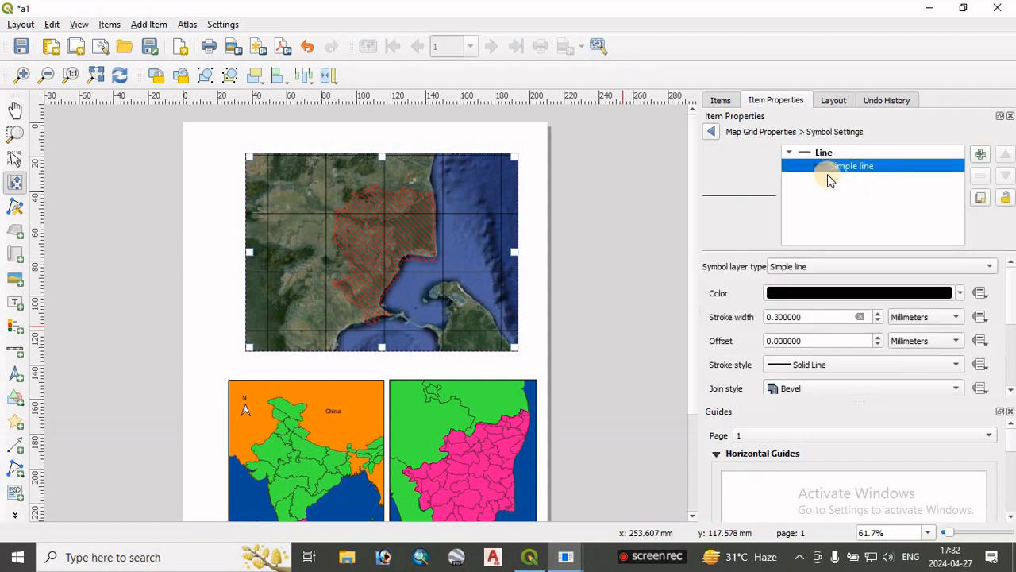
{"action": "left_click", "coordinate": [844, 368]}
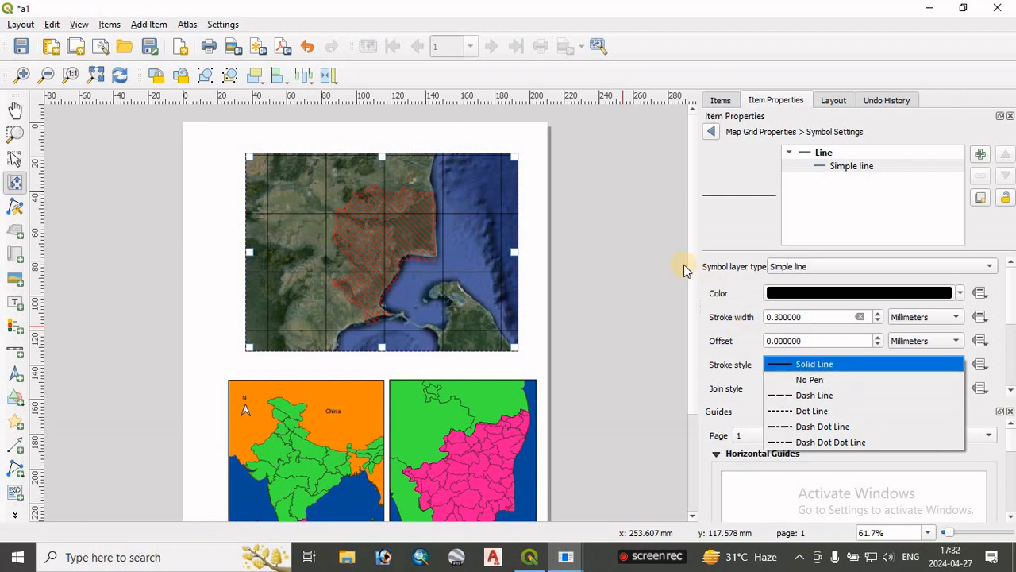
{"action": "left_click", "coordinate": [709, 238]}
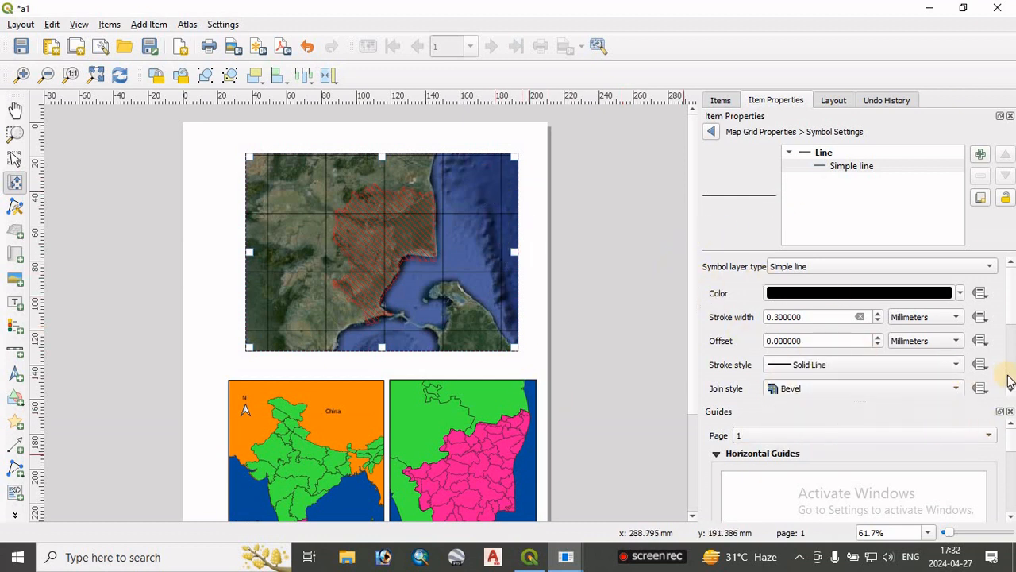
{"action": "scroll", "coordinate": [1010, 389], "scroll_direction": "down", "scroll_amount": 3}
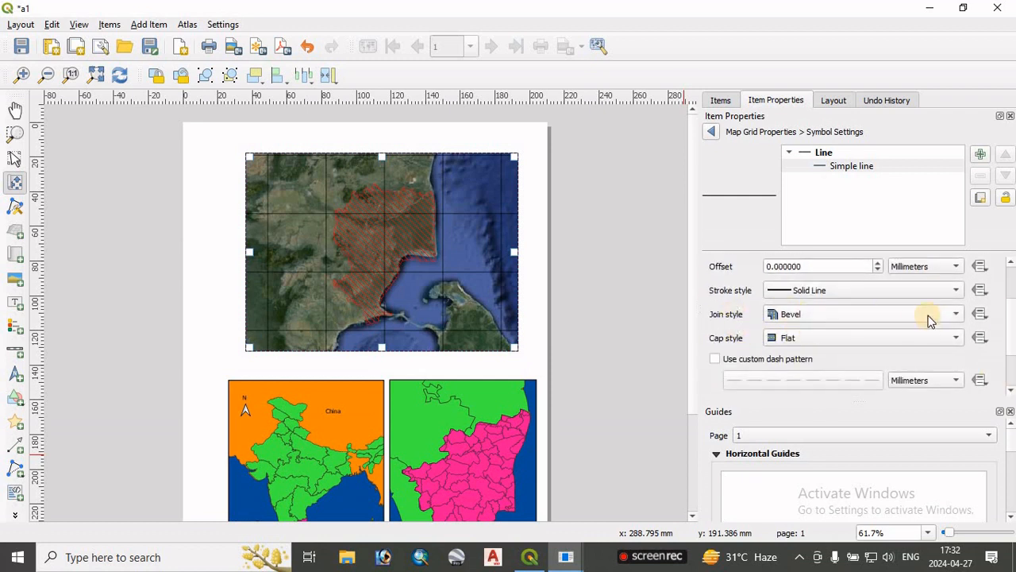
{"action": "left_click", "coordinate": [1011, 396]}
{"action": "left_click", "coordinate": [1011, 396]}
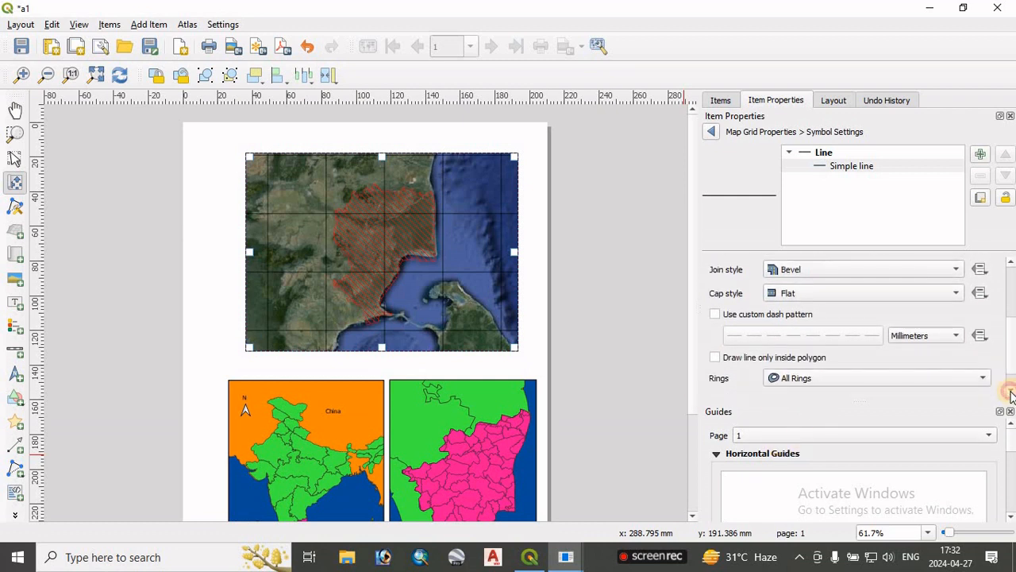
{"action": "left_click", "coordinate": [1011, 396]}
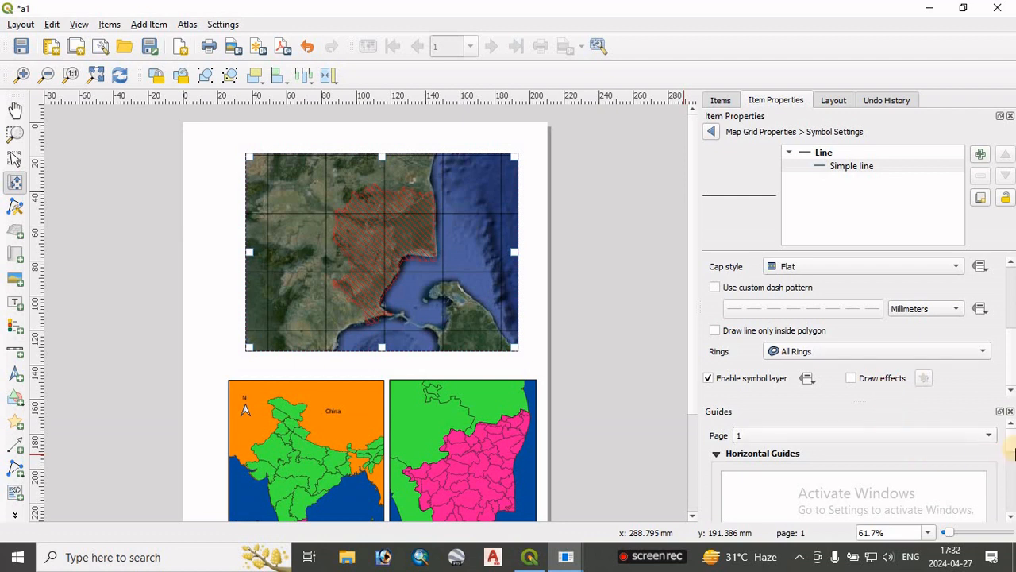
{"action": "scroll", "coordinate": [1013, 469], "scroll_direction": "down", "scroll_amount": 2}
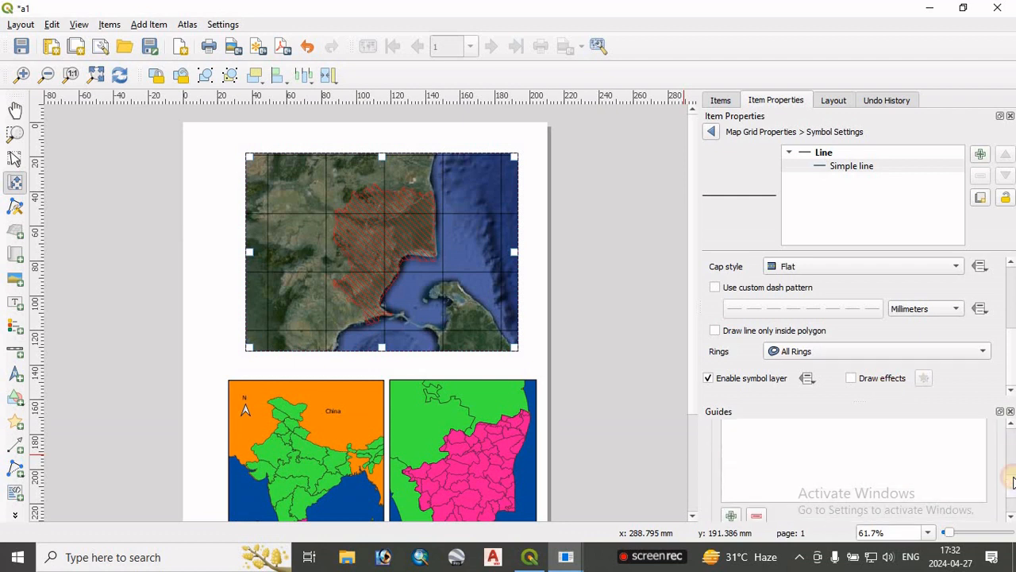
{"action": "left_click", "coordinate": [711, 131]}
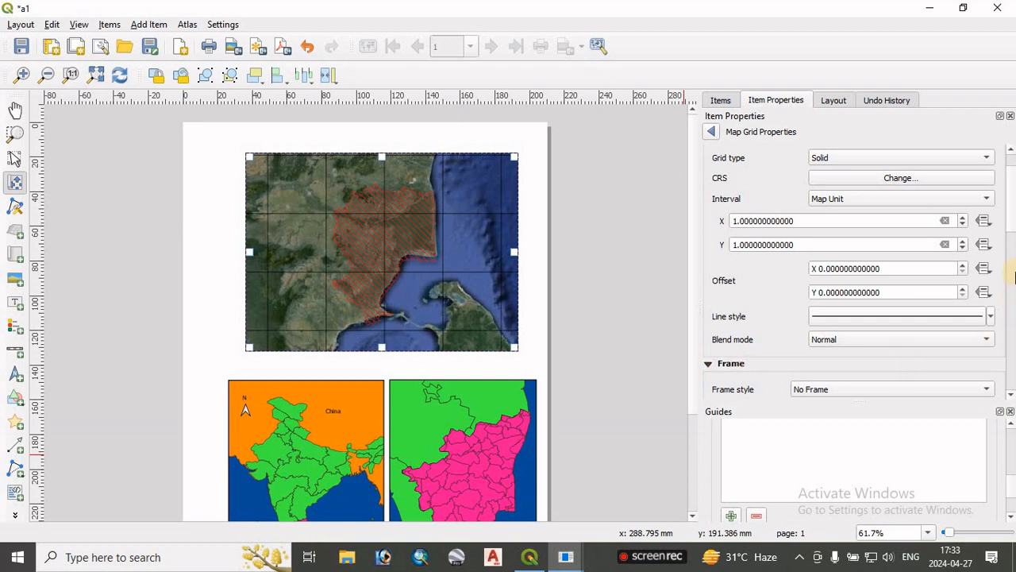
- Set the grid's frame style to Zebra (Nautical)
{"action": "scroll", "coordinate": [728, 200], "scroll_direction": "down", "scroll_amount": 3}
{"action": "left_click", "coordinate": [878, 228]}
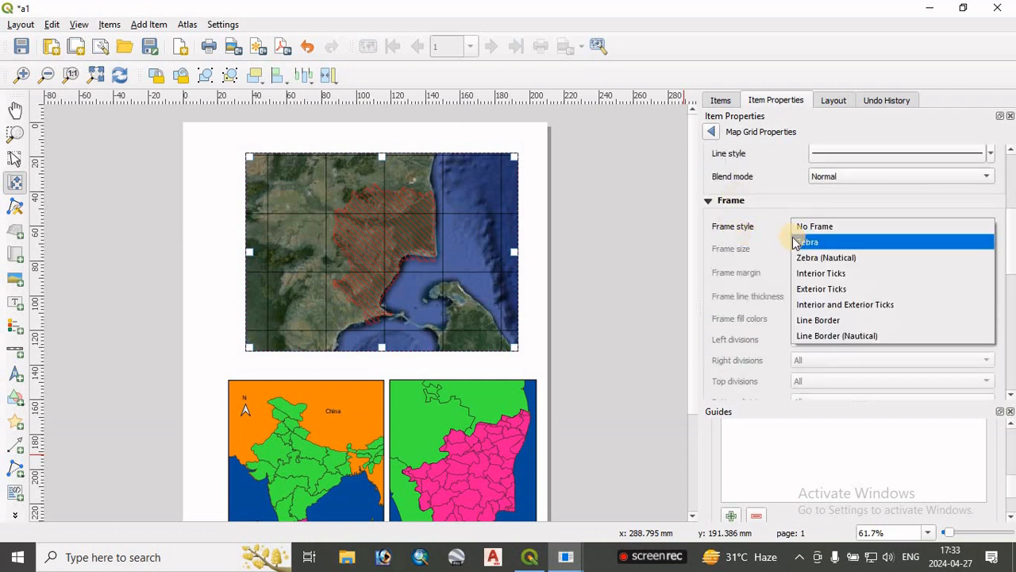
{"action": "left_click", "coordinate": [835, 262]}
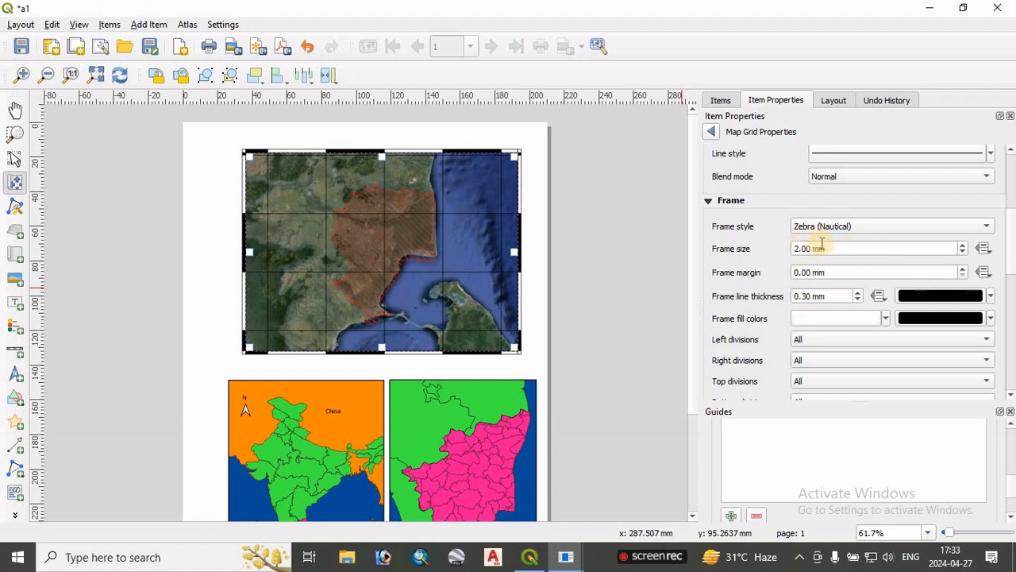
- Enable coordinate labels around the Map 3 grid and set their format to Degree, Minute with Suffix
{"action": "left_click_drag", "start_coordinate": [1013, 266], "coordinate": [1012, 316]}
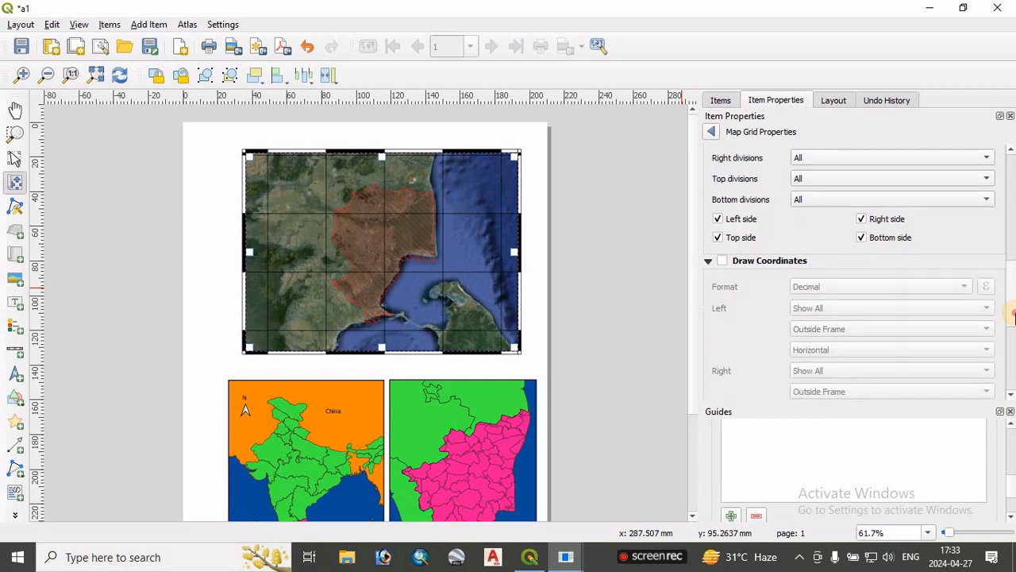
{"action": "left_click", "coordinate": [722, 261]}
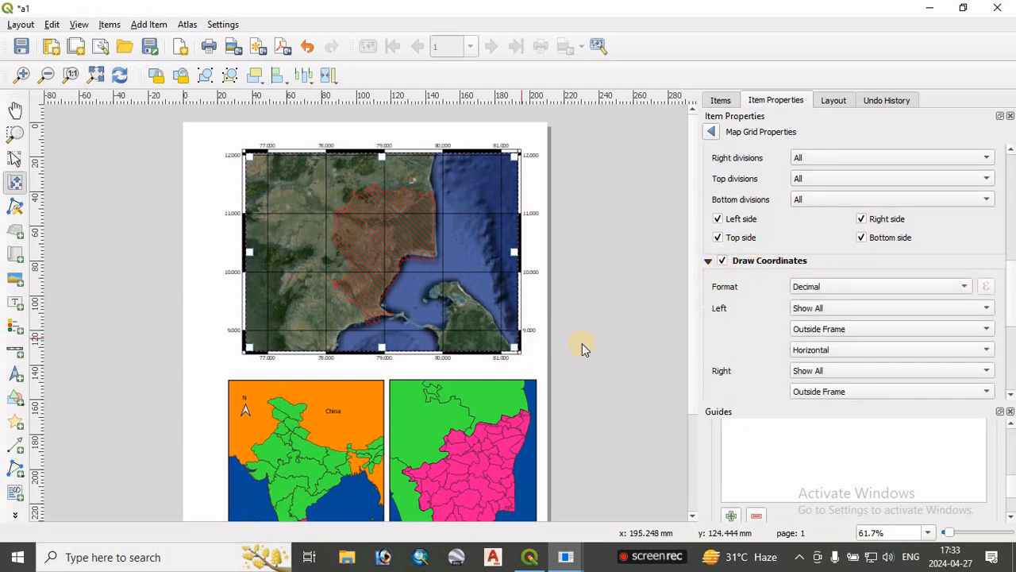
{"action": "left_click", "coordinate": [826, 292]}
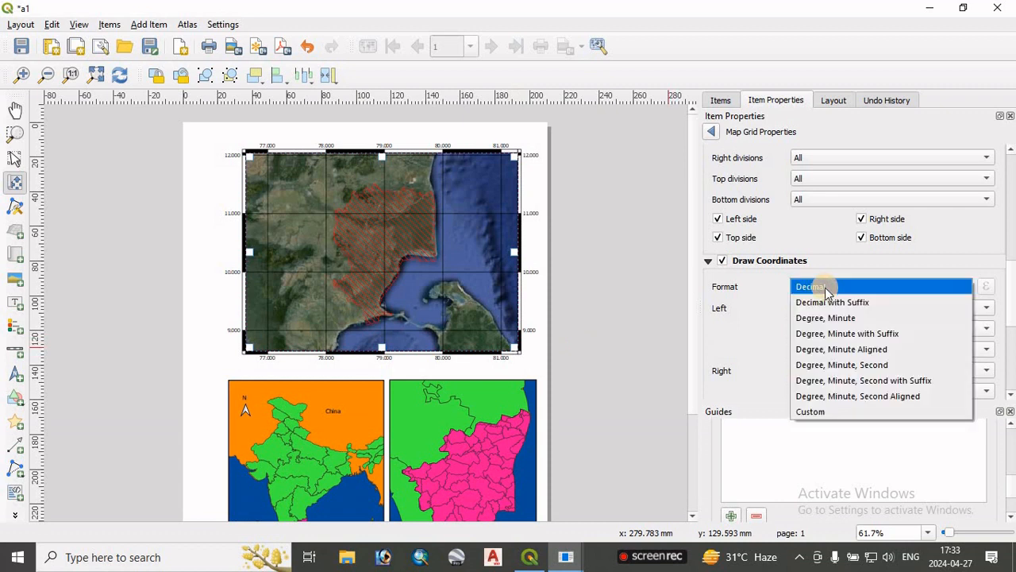
{"action": "left_click", "coordinate": [863, 336]}
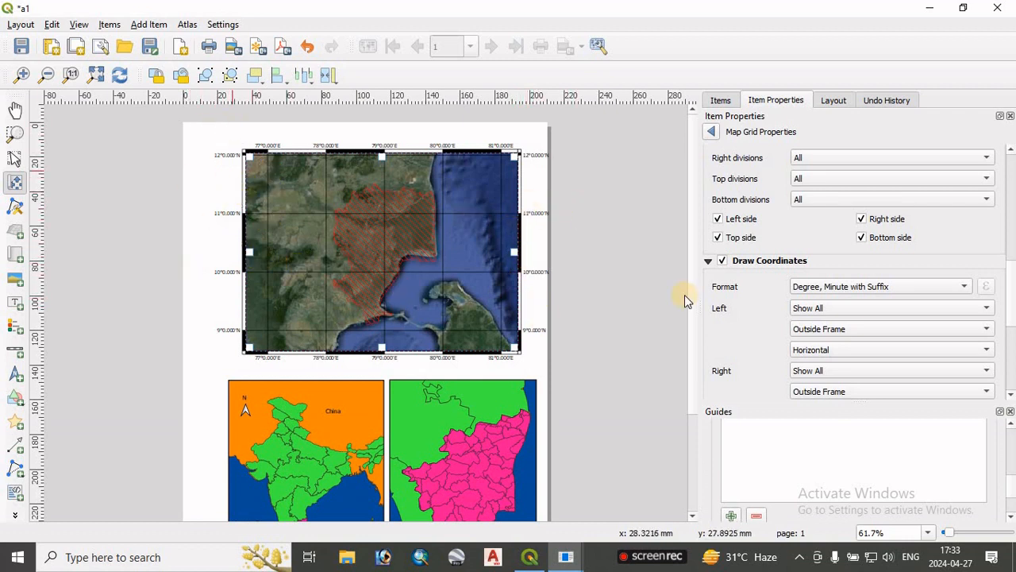
- Set the orientation of the left and right grid coordinates to Vertical Ascending
{"action": "left_click", "coordinate": [837, 353]}
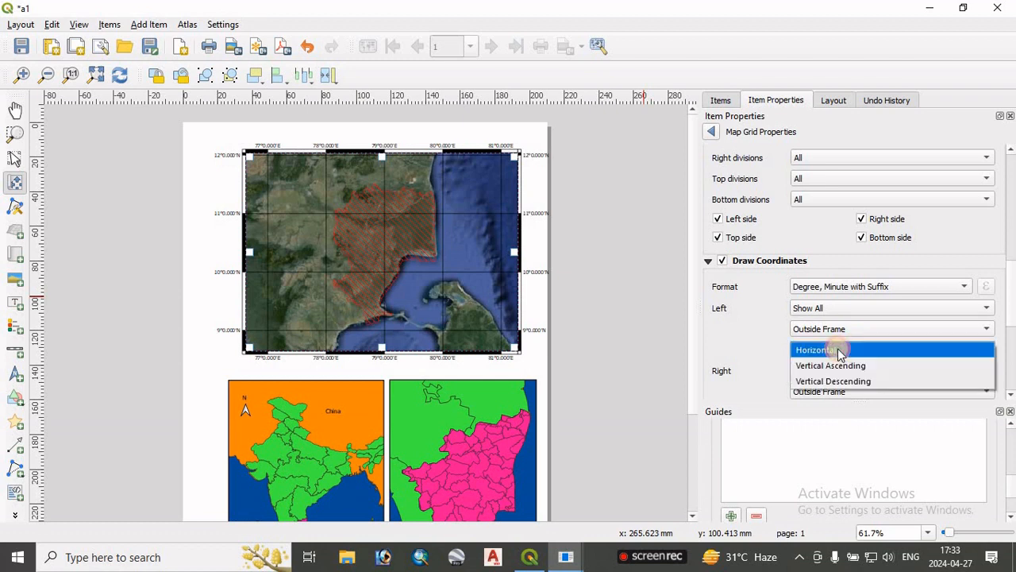
{"action": "left_click", "coordinate": [839, 367]}
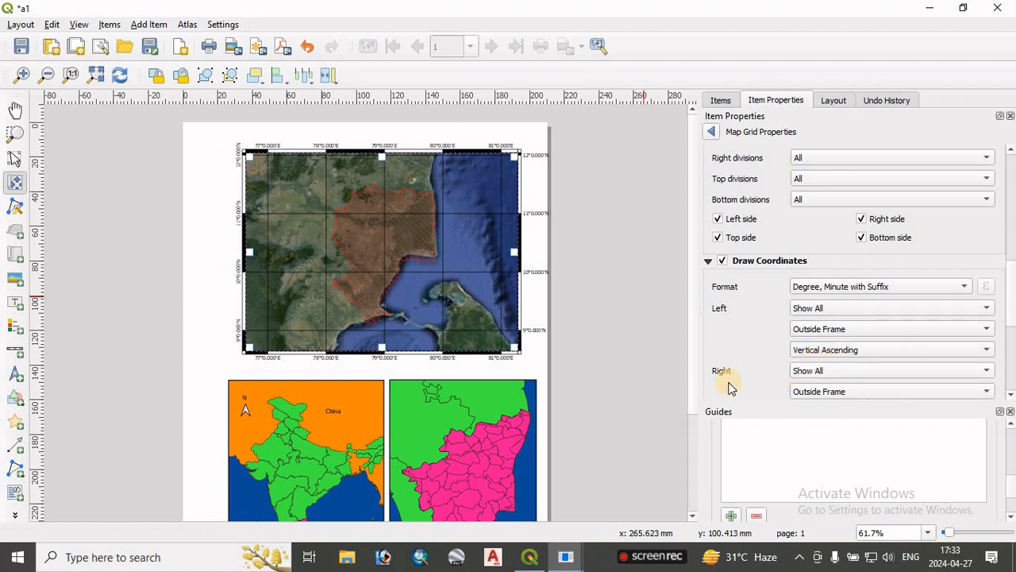
{"action": "left_click", "coordinate": [1011, 400]}
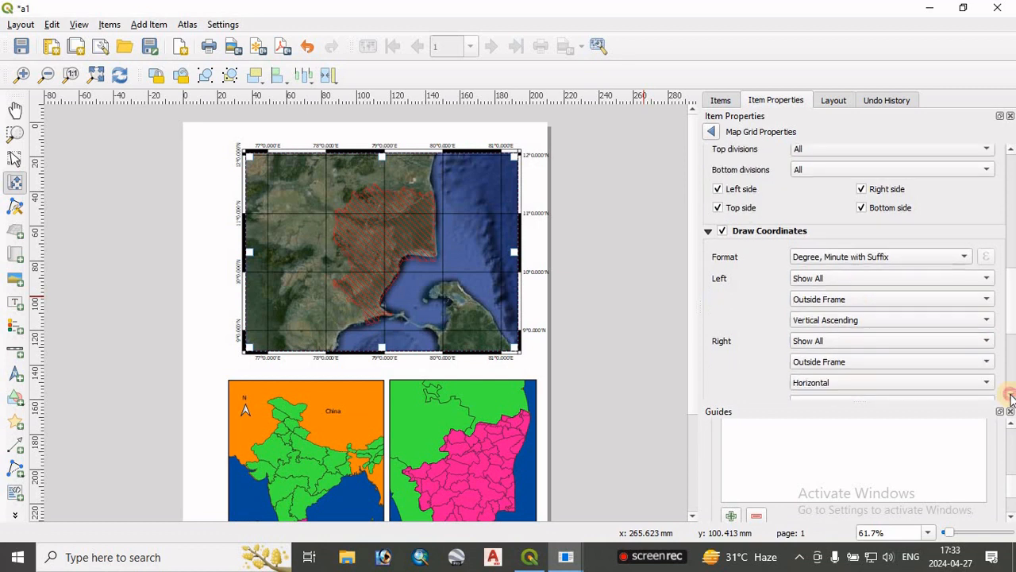
{"action": "left_click", "coordinate": [826, 382]}
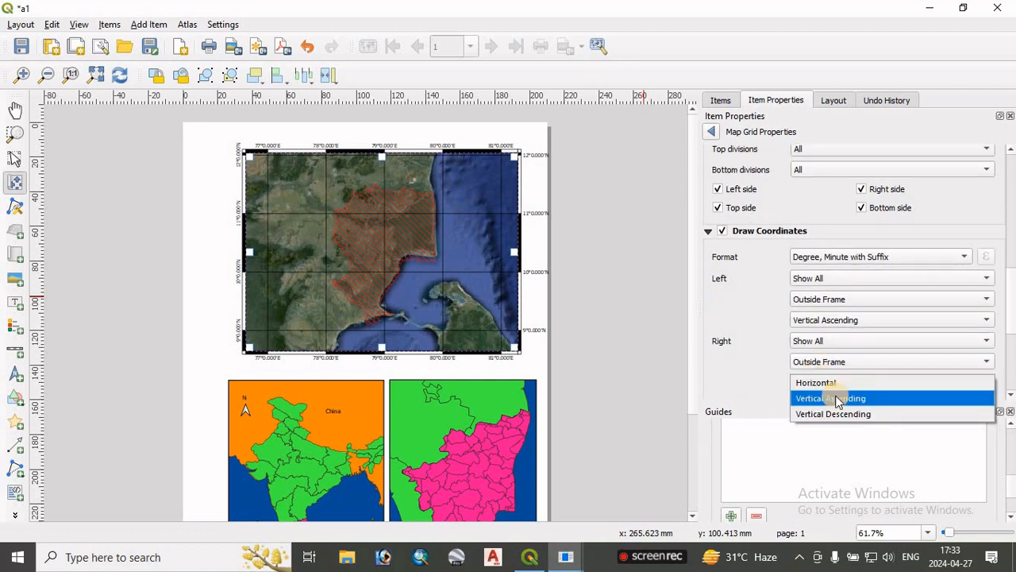
{"action": "left_click", "coordinate": [902, 397]}
- Set the coordinate precision of the grid labels to 0
{"action": "left_click", "coordinate": [1009, 394]}
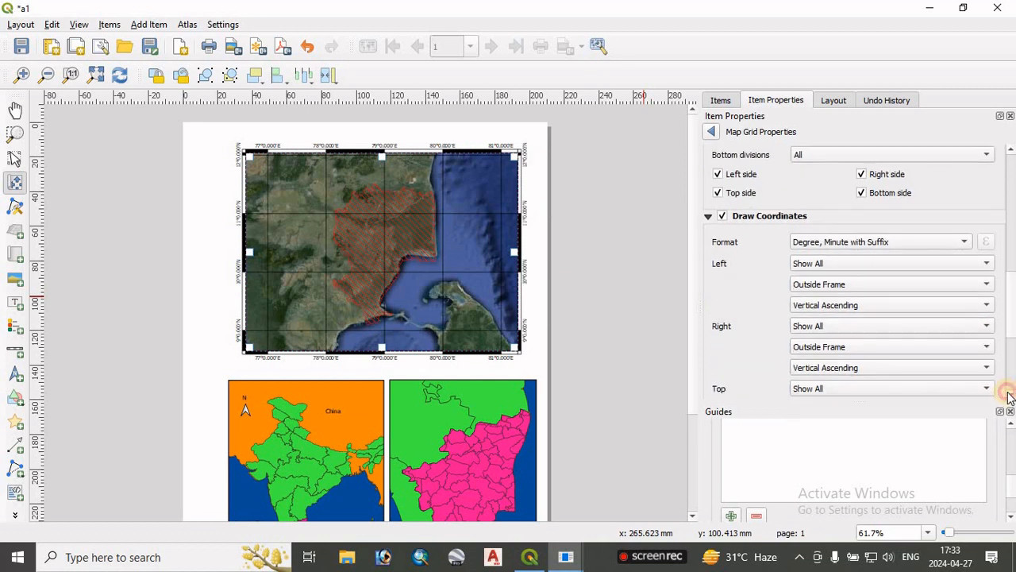
{"action": "left_click", "coordinate": [1009, 394]}
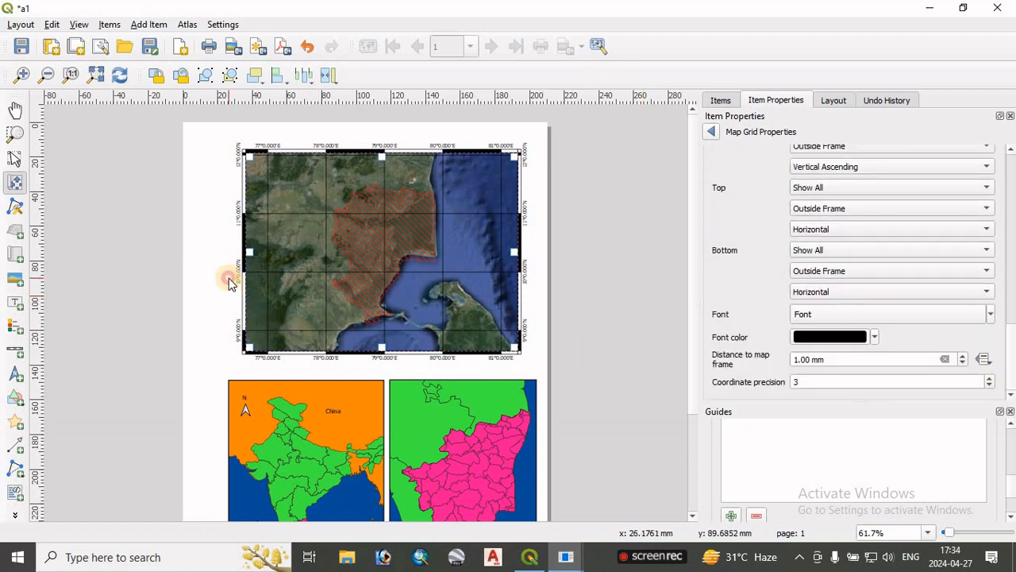
{"action": "key", "text": "ctrl+1"}
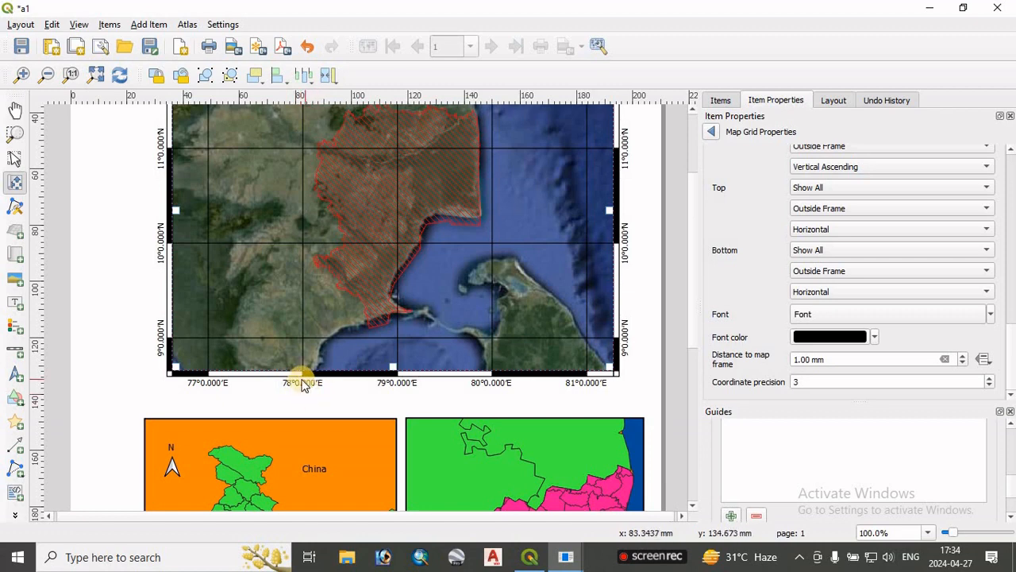
{"action": "left_click", "coordinate": [798, 382]}
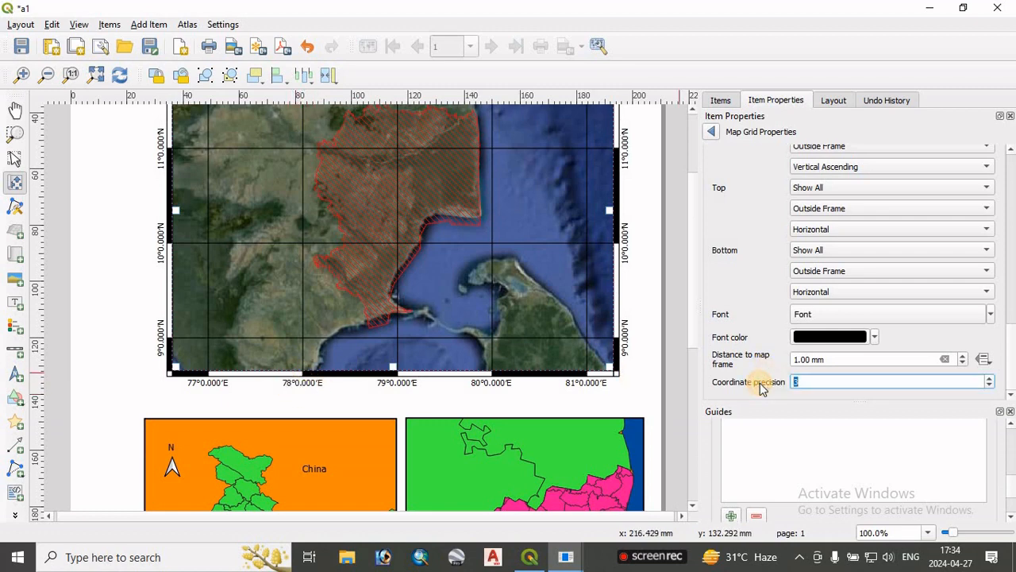
{"action": "type", "text": "0"}
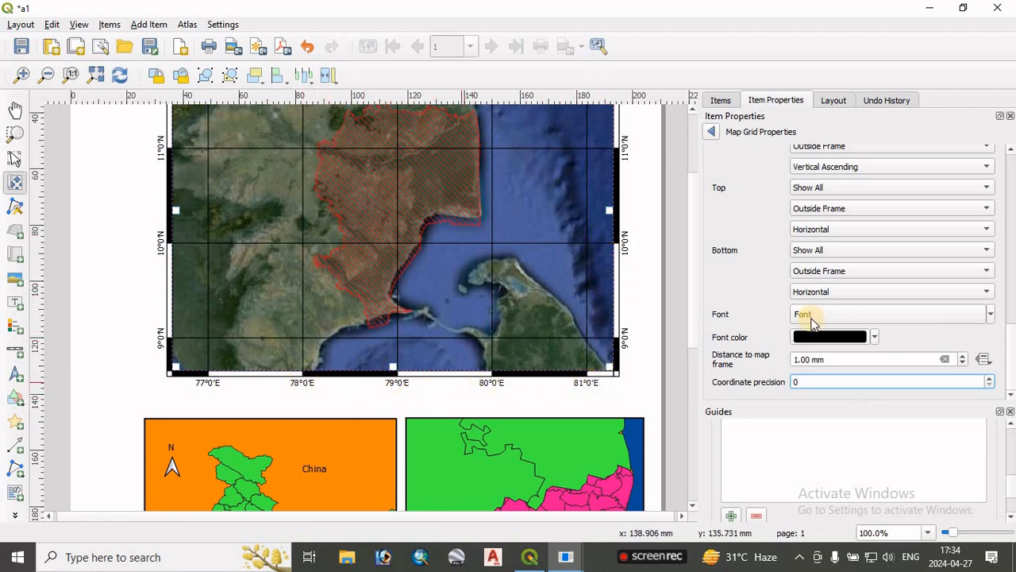
{"action": "left_click", "coordinate": [1012, 318]}
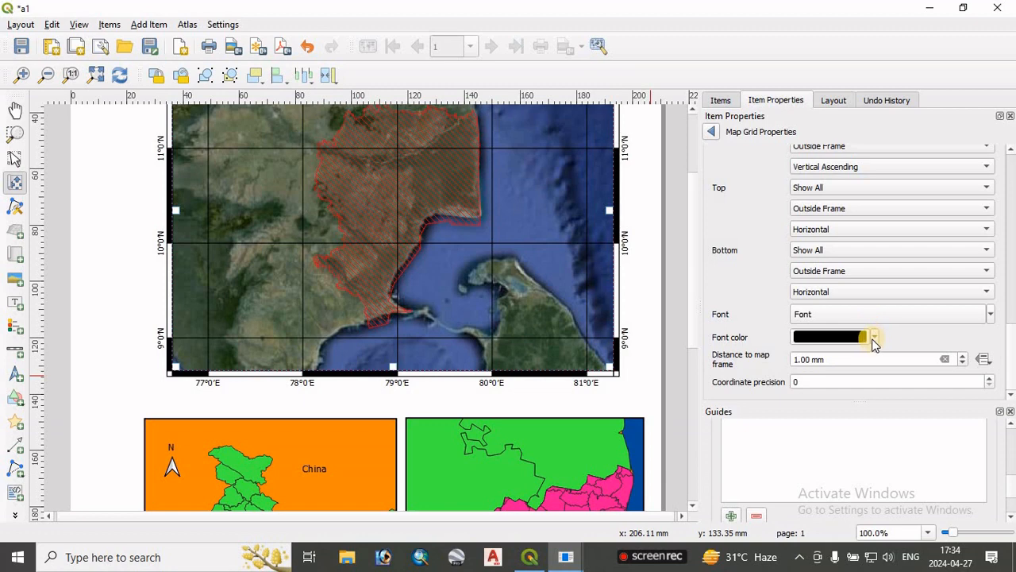
{"action": "left_click", "coordinate": [864, 312]}
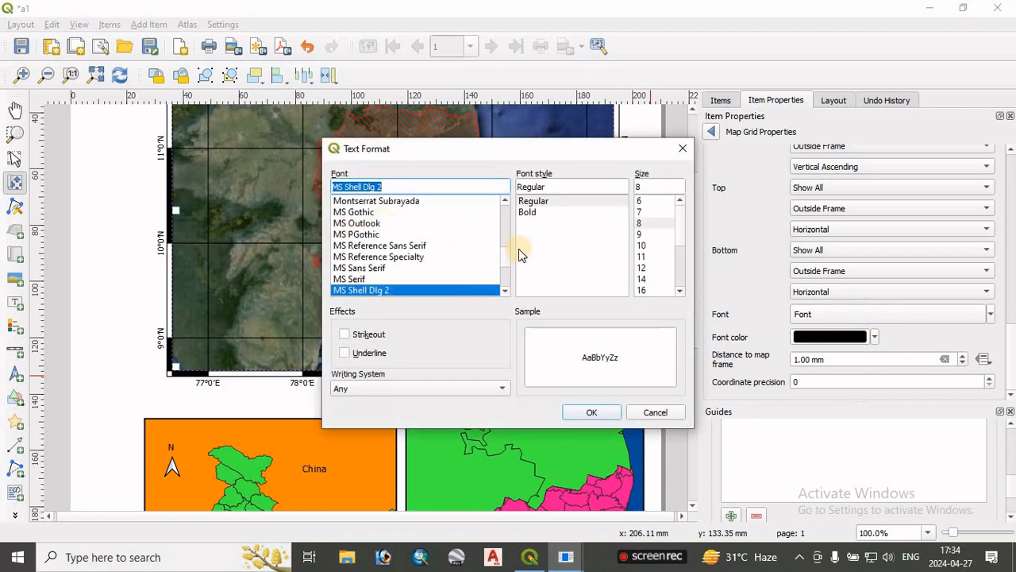
{"action": "left_click", "coordinate": [682, 149]}
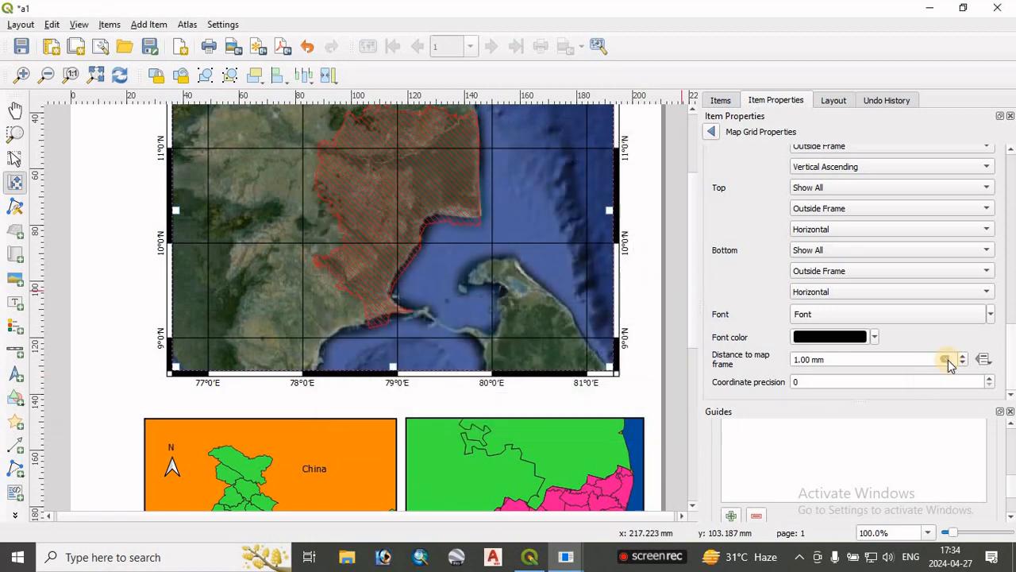
{"action": "left_click", "coordinate": [1011, 350]}
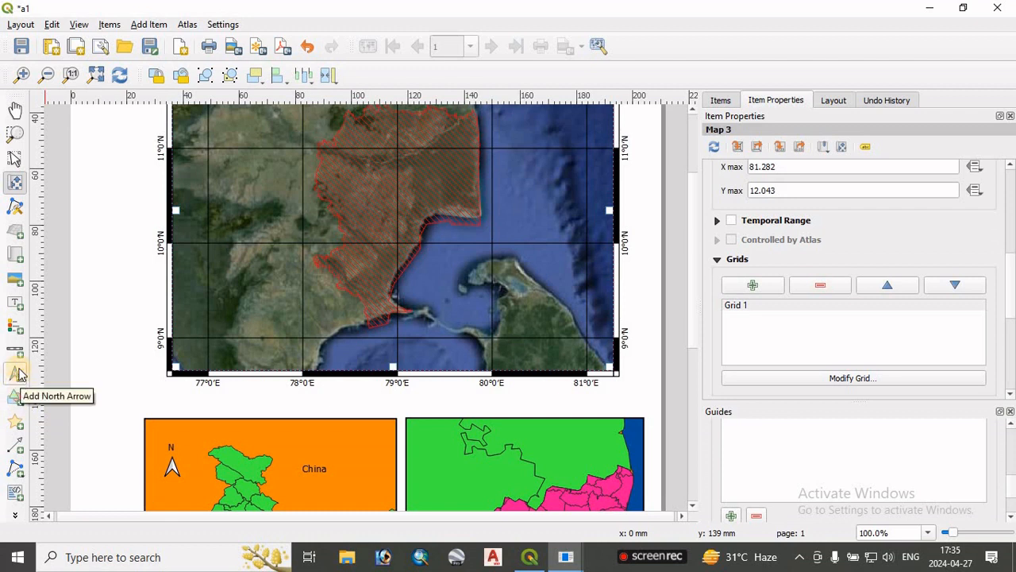
- Add a small picture in the lower-left area of the satellite map using the SVG north arrow with an N and a circular base
{"action": "left_click", "coordinate": [15, 279]}
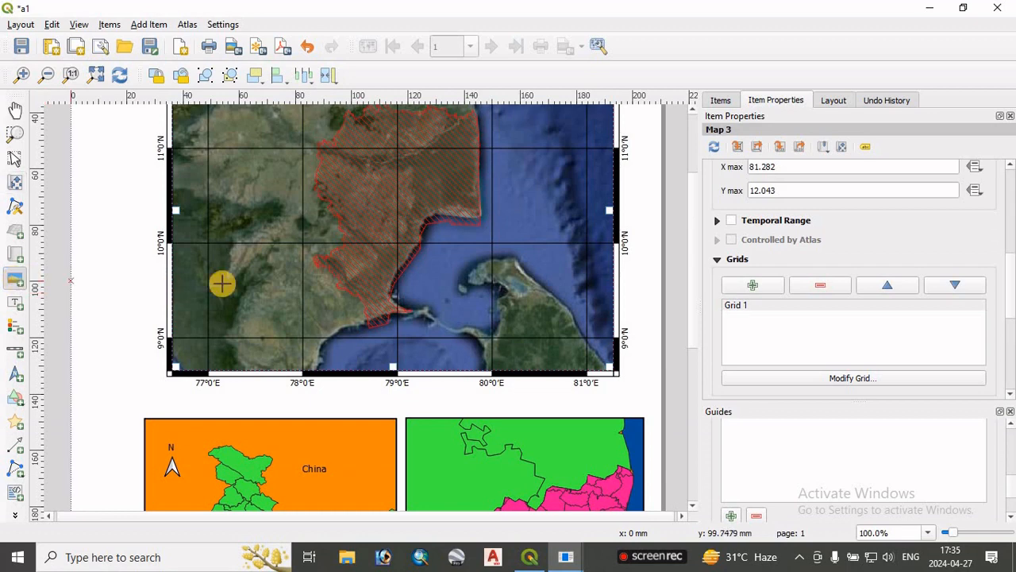
{"action": "left_click_drag", "start_coordinate": [228, 270], "coordinate": [258, 303]}
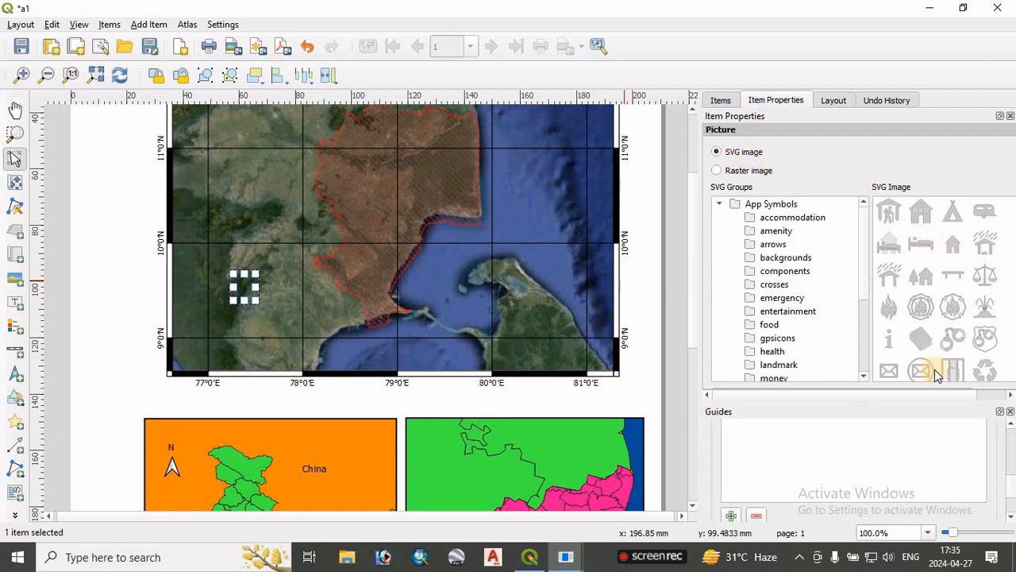
{"action": "scroll", "coordinate": [992, 274], "scroll_direction": "down", "scroll_amount": 5}
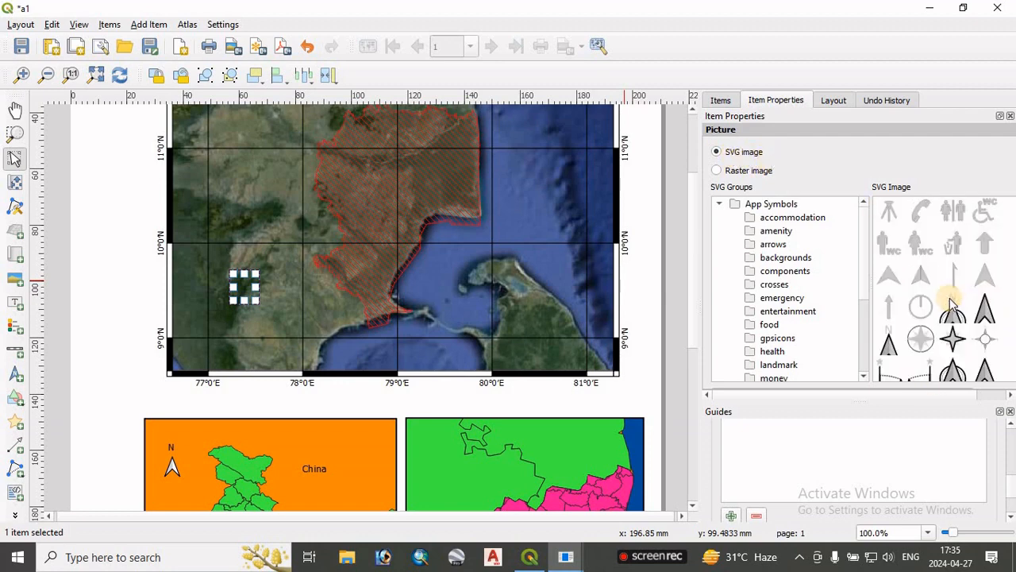
{"action": "scroll", "coordinate": [961, 295], "scroll_direction": "up", "scroll_amount": 3}
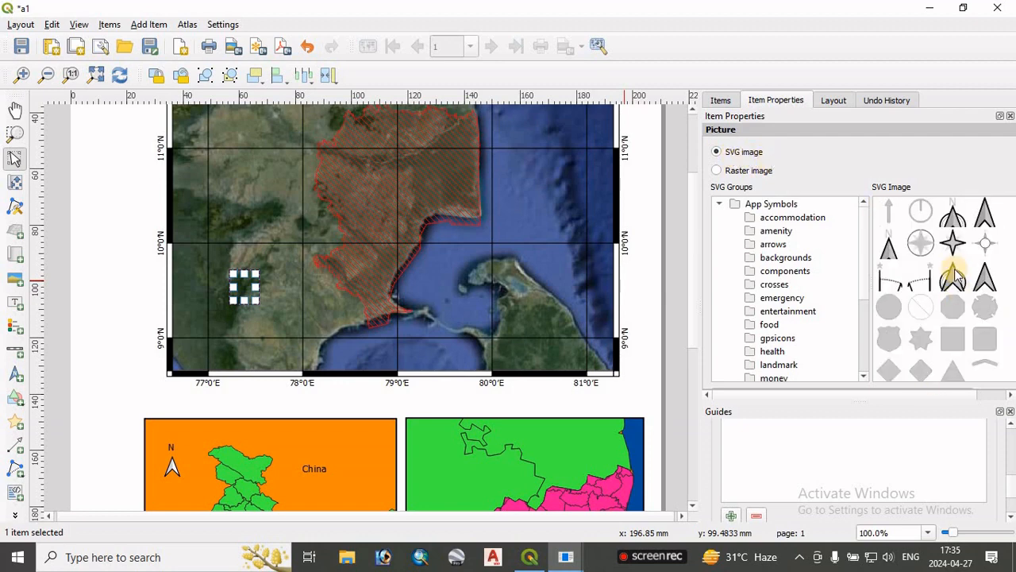
{"action": "left_click", "coordinate": [954, 219]}
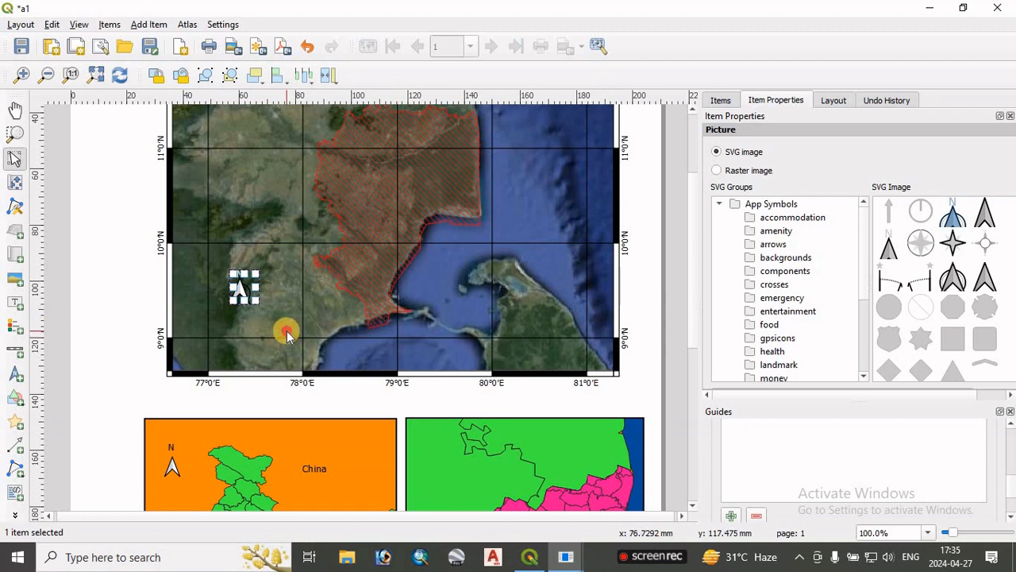
- Move the new north arrow up to the upper-left area of the satellite map, near 77°E and 12°N, and deselect it
{"action": "left_click", "coordinate": [242, 282]}
{"action": "left_click_drag", "start_coordinate": [242, 282], "coordinate": [238, 293]}
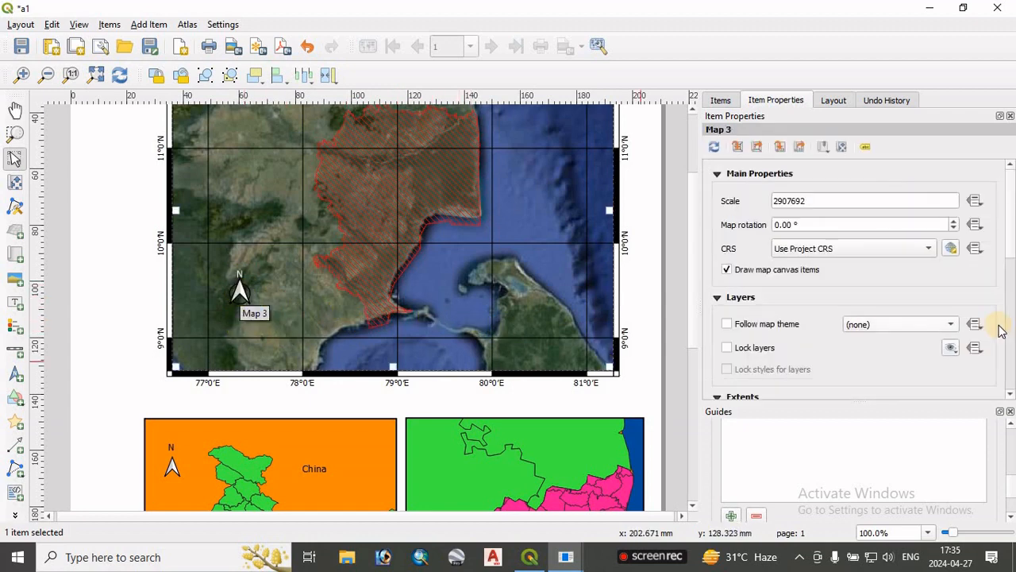
{"action": "left_click", "coordinate": [15, 111]}
{"action": "left_click_drag", "start_coordinate": [397, 209], "coordinate": [410, 381]}
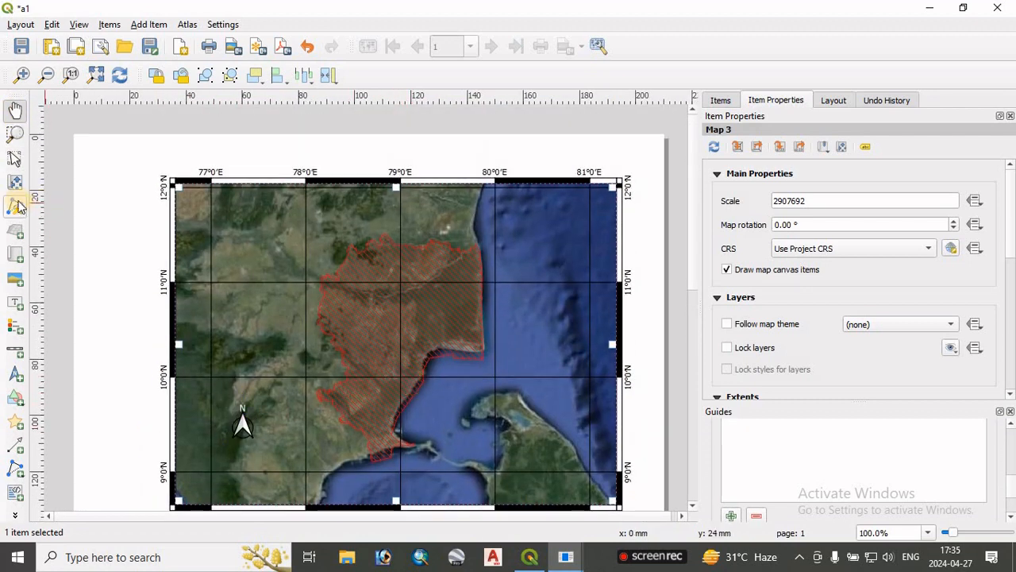
{"action": "left_click", "coordinate": [14, 159]}
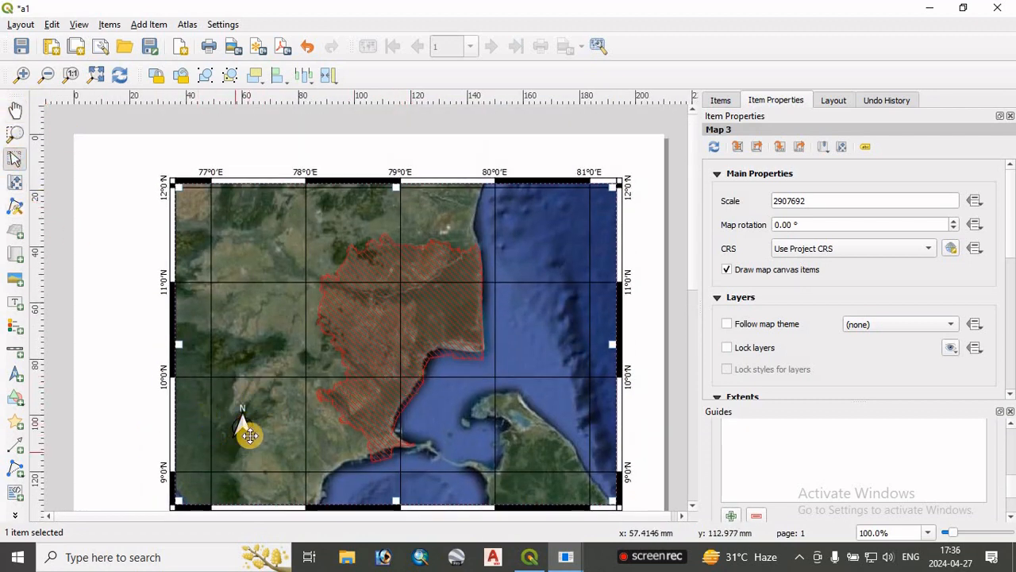
{"action": "left_click_drag", "start_coordinate": [242, 429], "coordinate": [249, 230]}
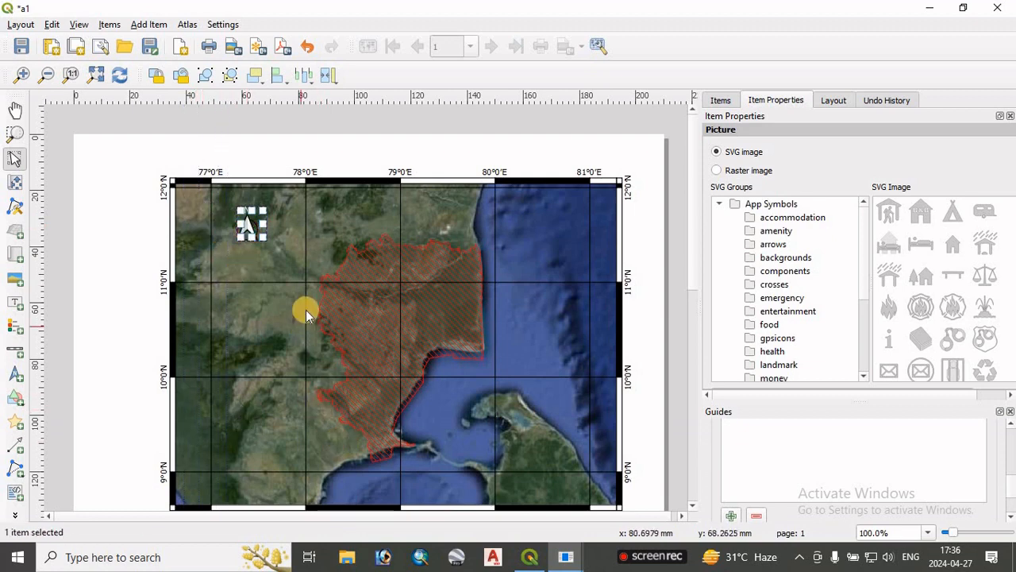
{"action": "left_click", "coordinate": [655, 247]}
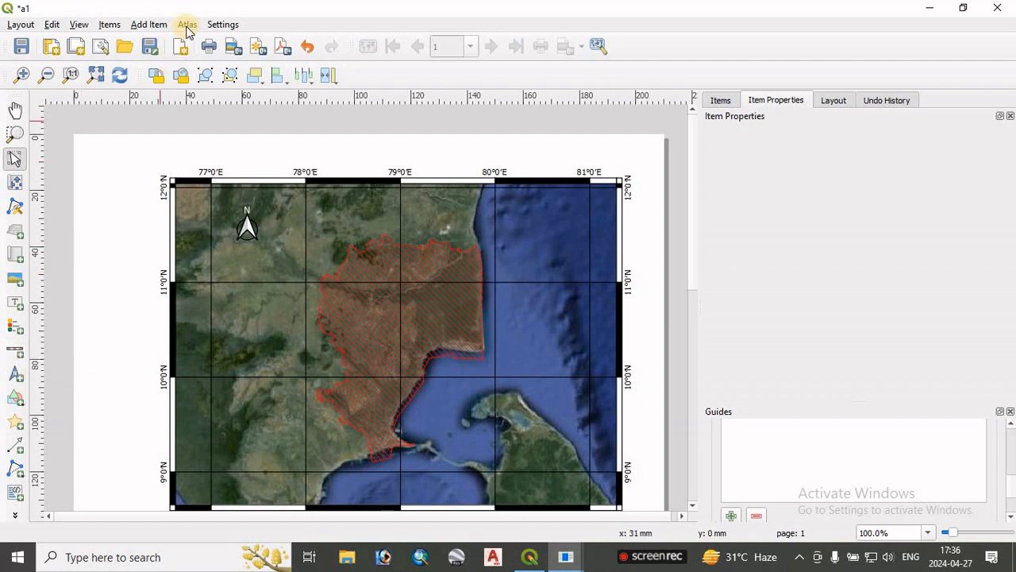
- Add a scale bar for Map 3 in the satellite map's lower-left corner, with Double Box style and Kilometers as units
{"action": "left_click", "coordinate": [144, 27]}
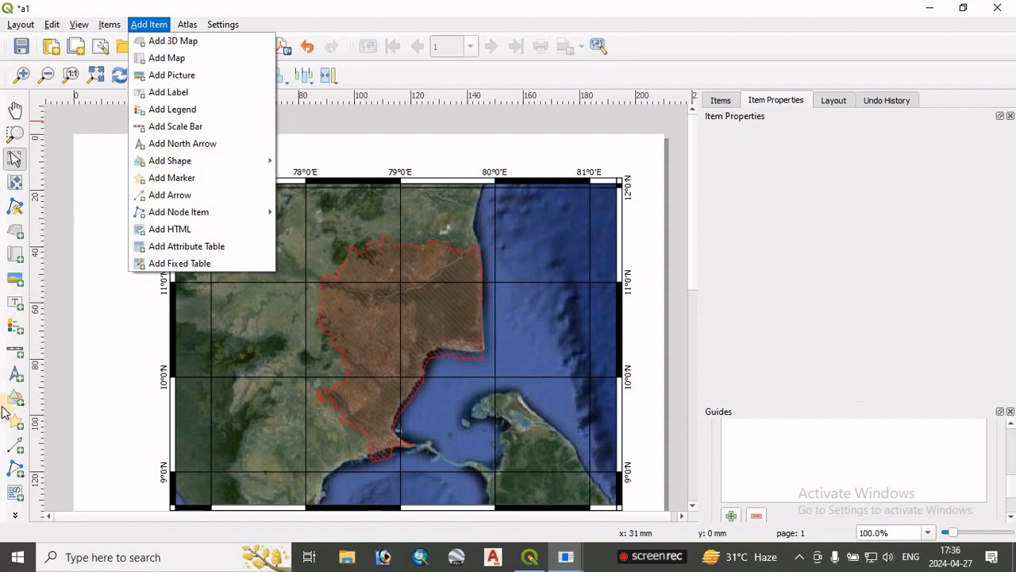
{"action": "left_click", "coordinate": [17, 353]}
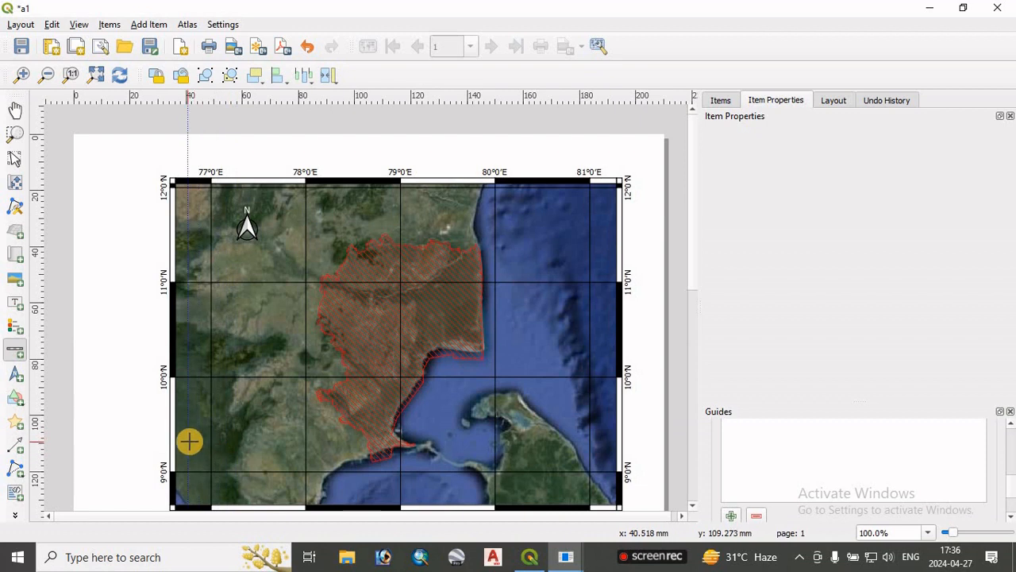
{"action": "left_click_drag", "start_coordinate": [190, 441], "coordinate": [300, 463]}
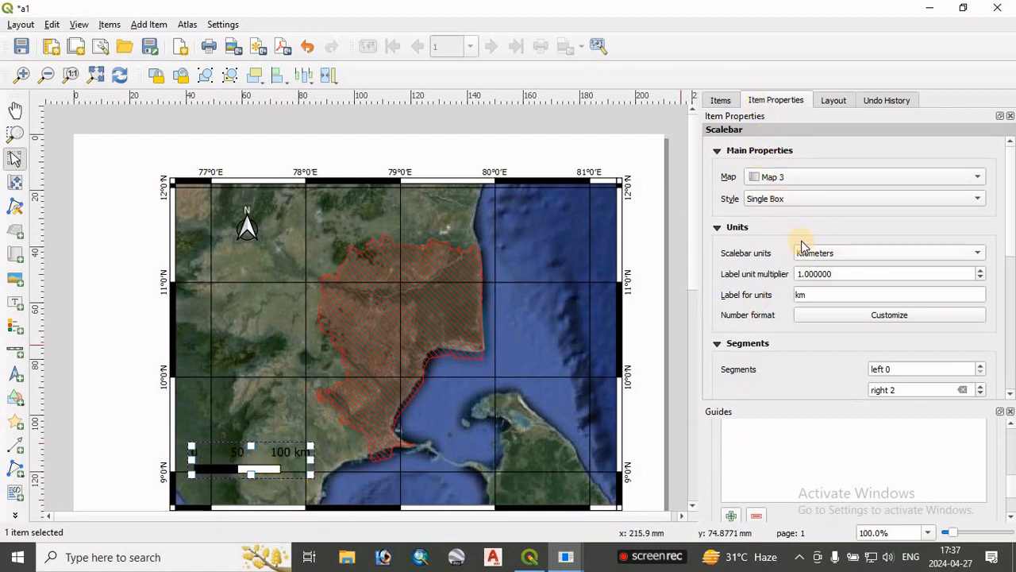
{"action": "left_click", "coordinate": [777, 198]}
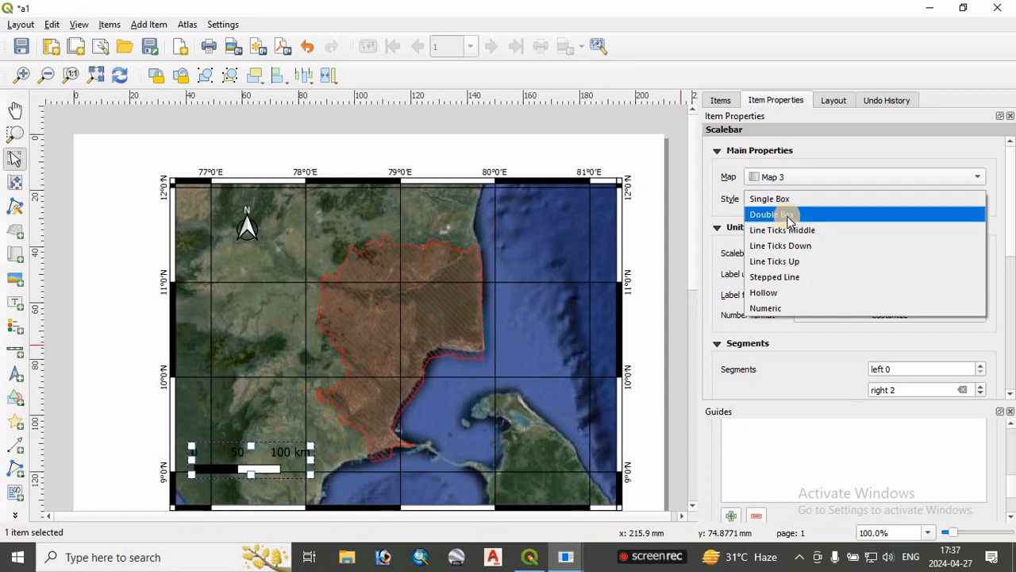
{"action": "left_click", "coordinate": [789, 216]}
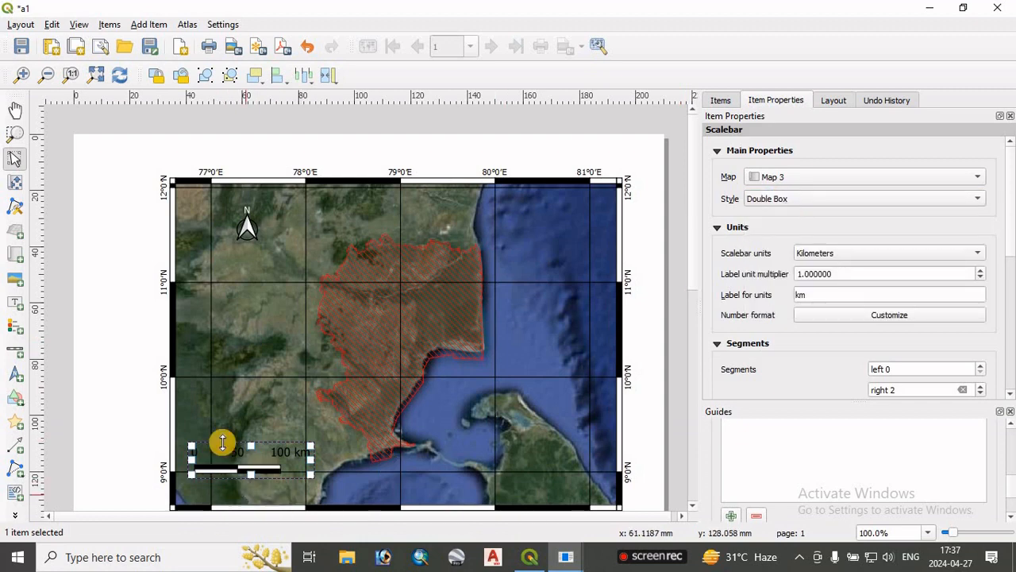
{"action": "left_click", "coordinate": [842, 250]}
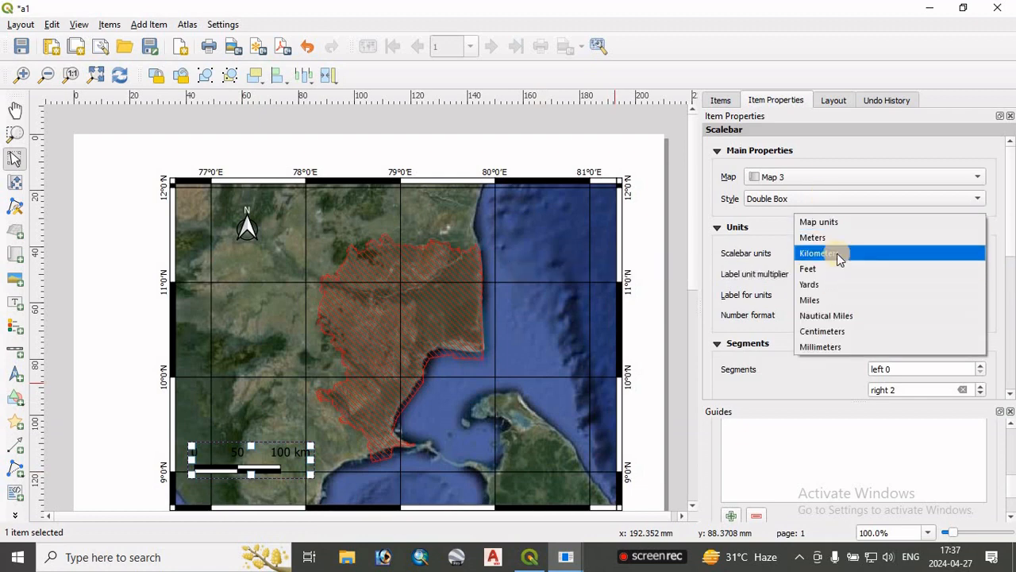
{"action": "left_click", "coordinate": [840, 254]}
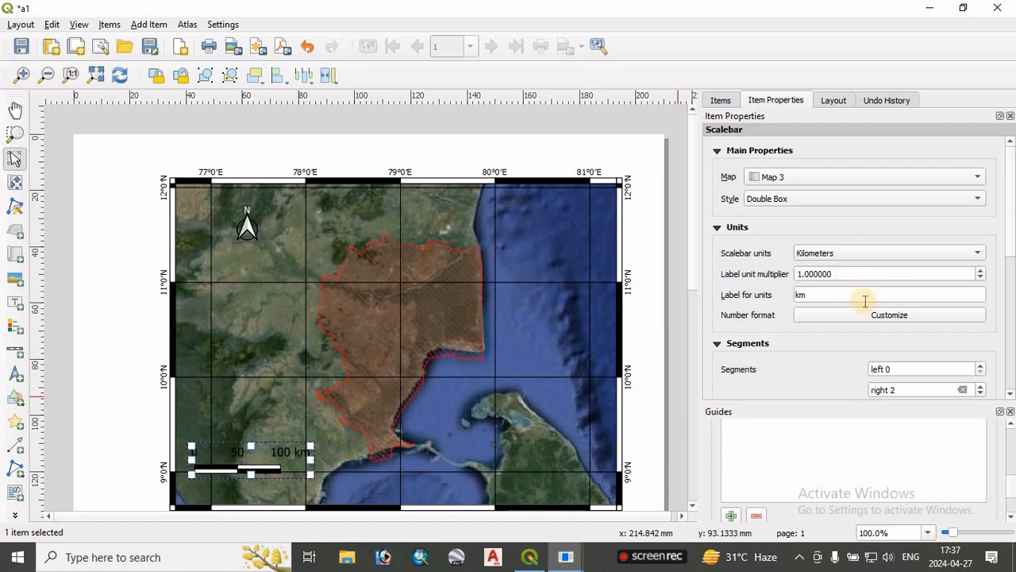
- Set the number of left segments of the scale bar to 2
{"action": "left_click_drag", "start_coordinate": [1012, 243], "coordinate": [1013, 282]}
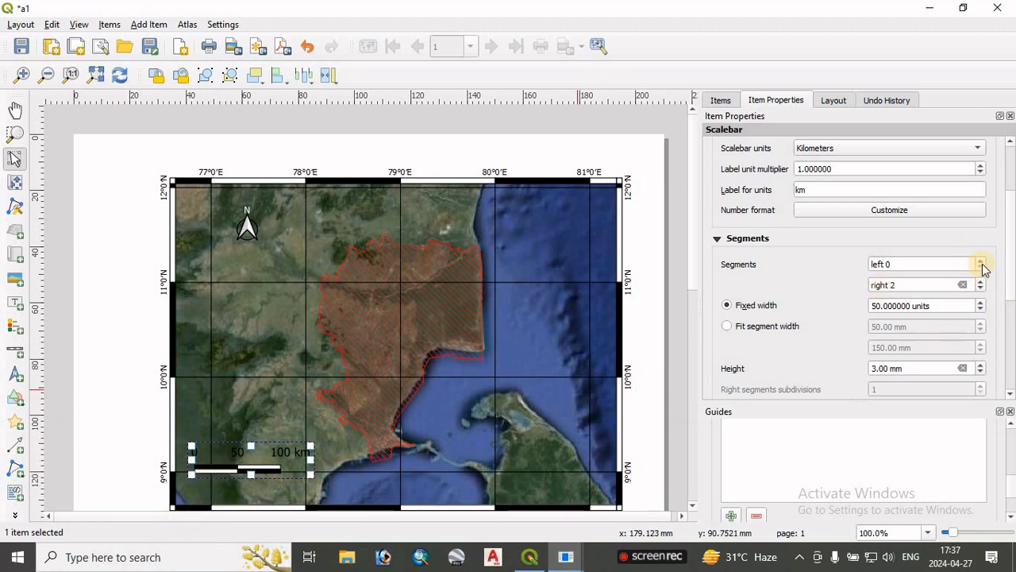
{"action": "left_click", "coordinate": [981, 259]}
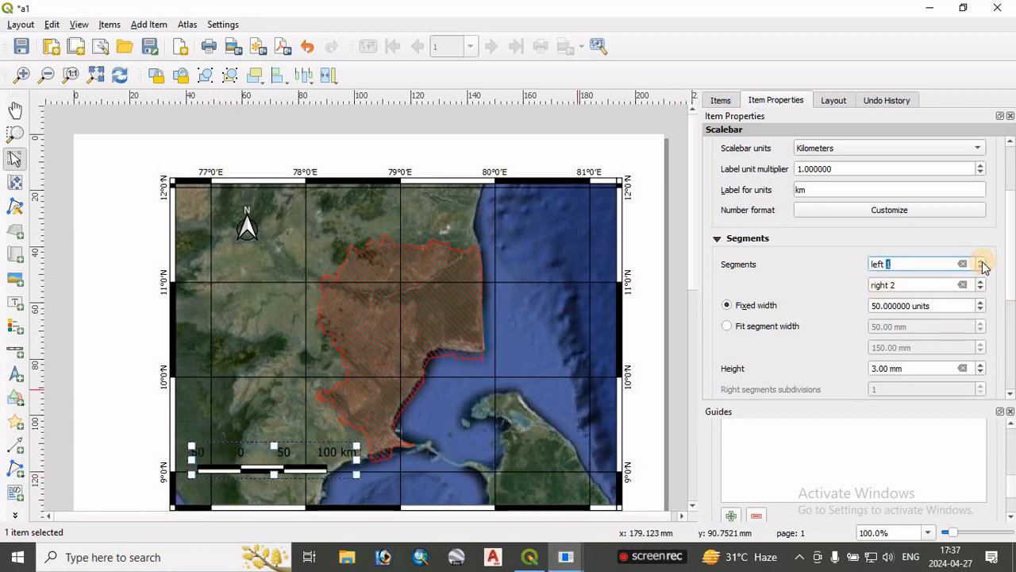
{"action": "left_click", "coordinate": [981, 260]}
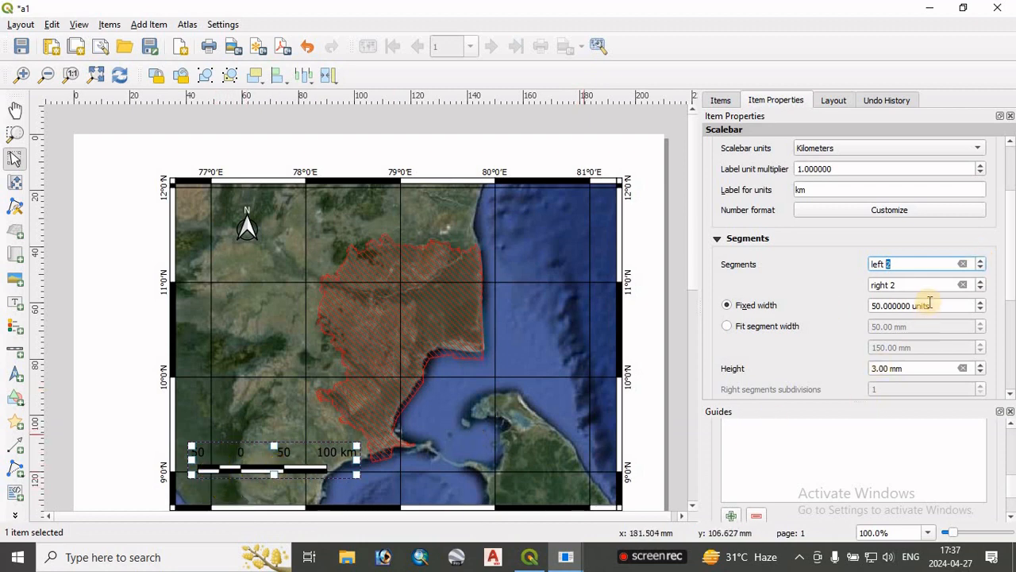
- Try 3 right segments with a narrower scale bar box, and return the right segments to 2
{"action": "left_click", "coordinate": [982, 282]}
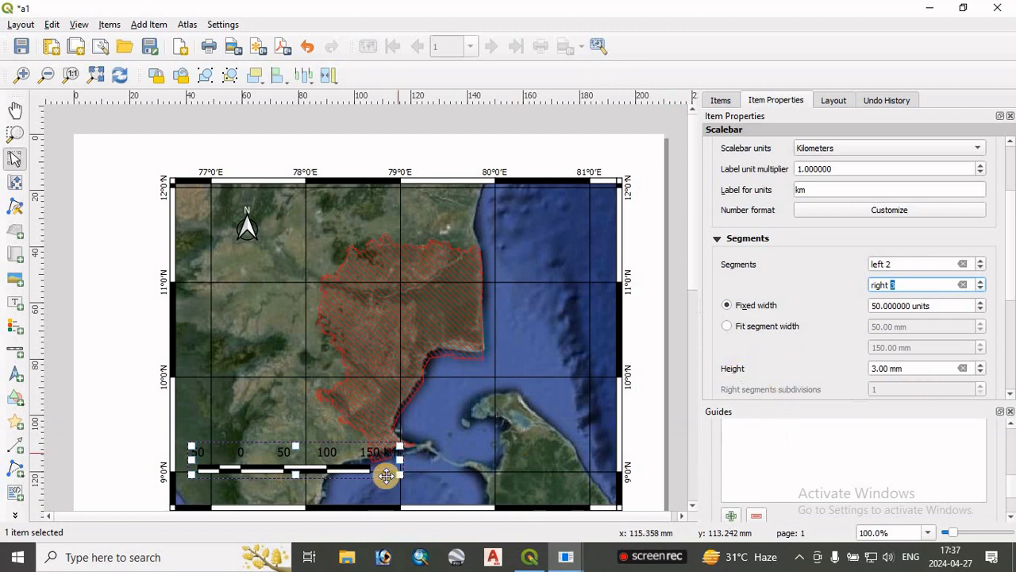
{"action": "left_click_drag", "start_coordinate": [401, 460], "coordinate": [339, 468]}
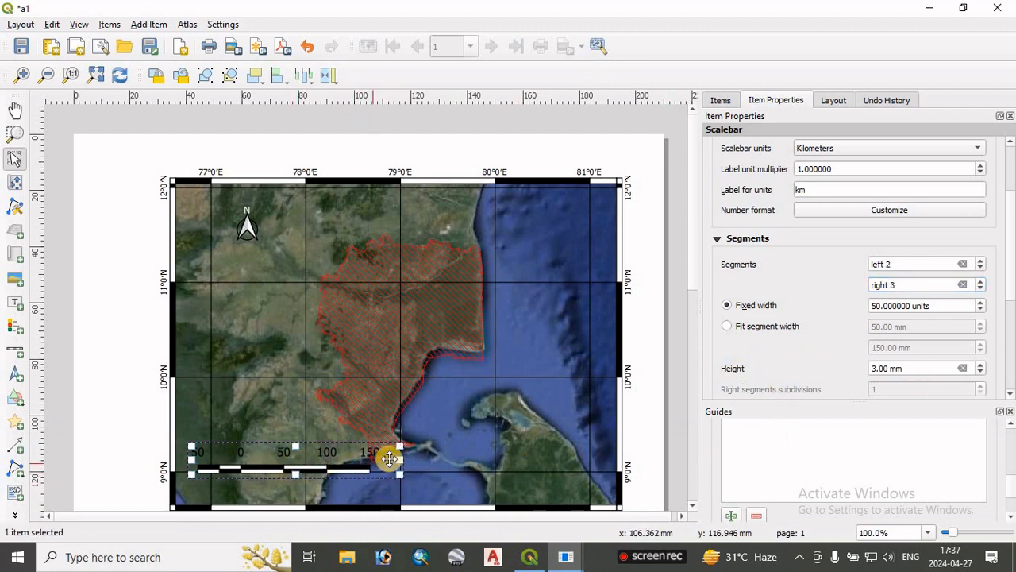
{"action": "left_click_drag", "start_coordinate": [399, 460], "coordinate": [318, 475]}
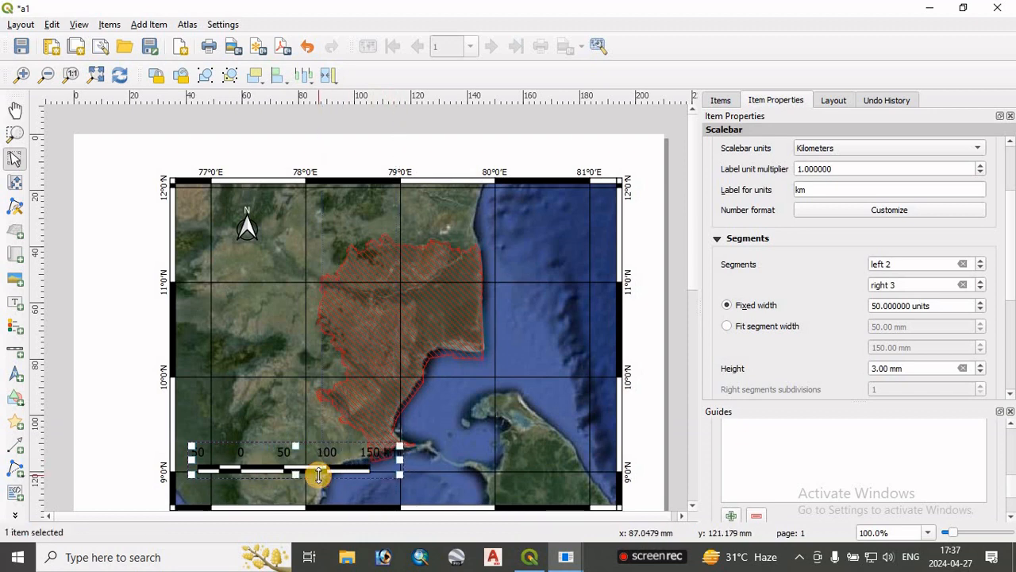
{"action": "left_click", "coordinate": [981, 289]}
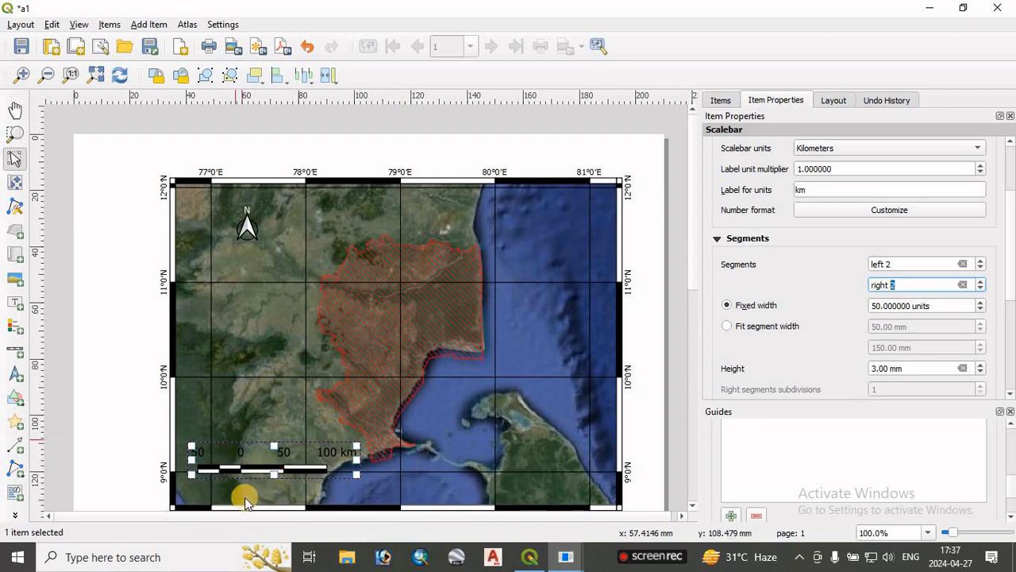
- Enable the frame around the scale bar in its item properties
{"action": "right_click", "coordinate": [281, 453]}
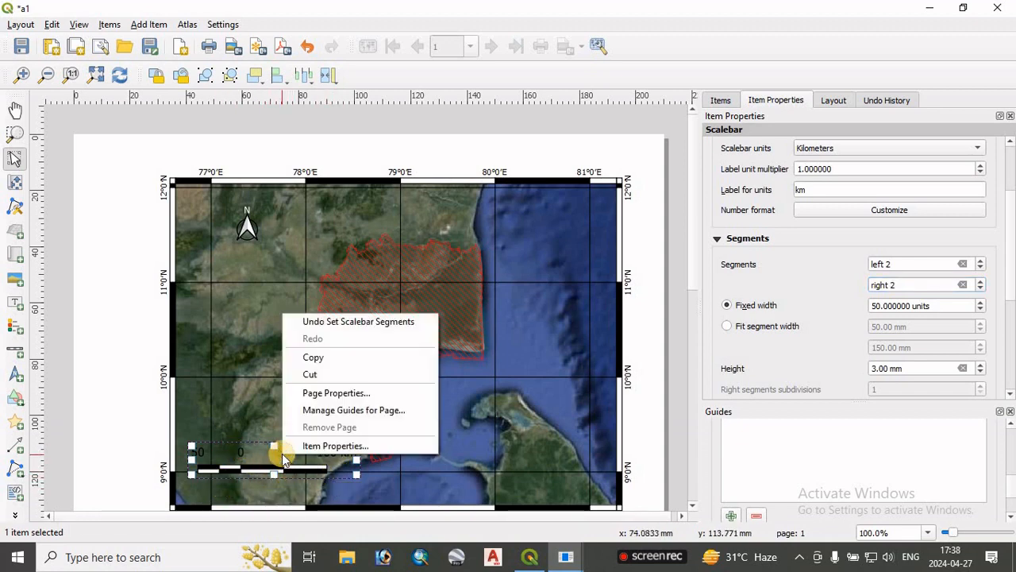
{"action": "left_click", "coordinate": [331, 447]}
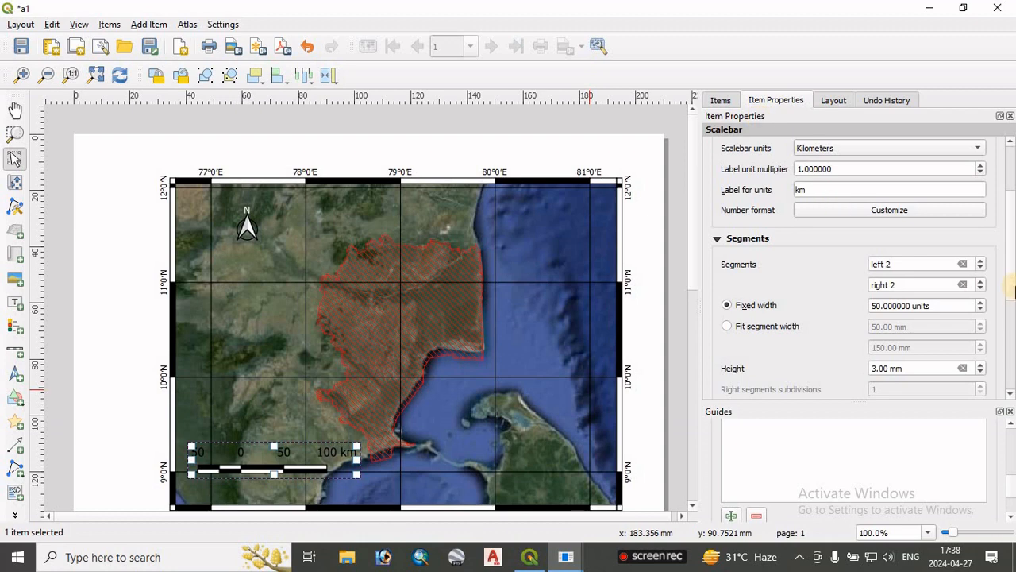
{"action": "scroll", "coordinate": [1012, 292], "scroll_direction": "down", "scroll_amount": 5}
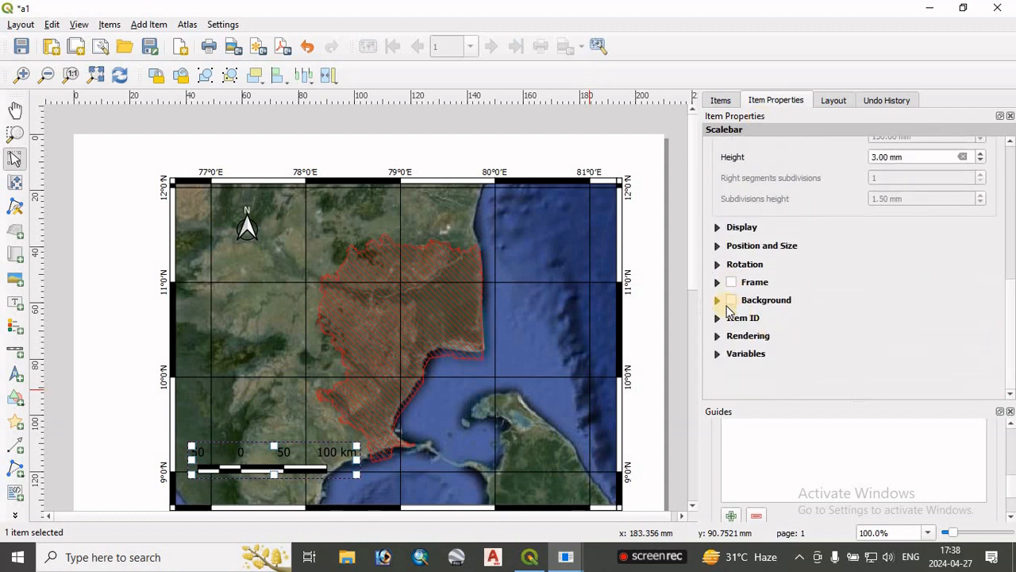
{"action": "left_click", "coordinate": [731, 284]}
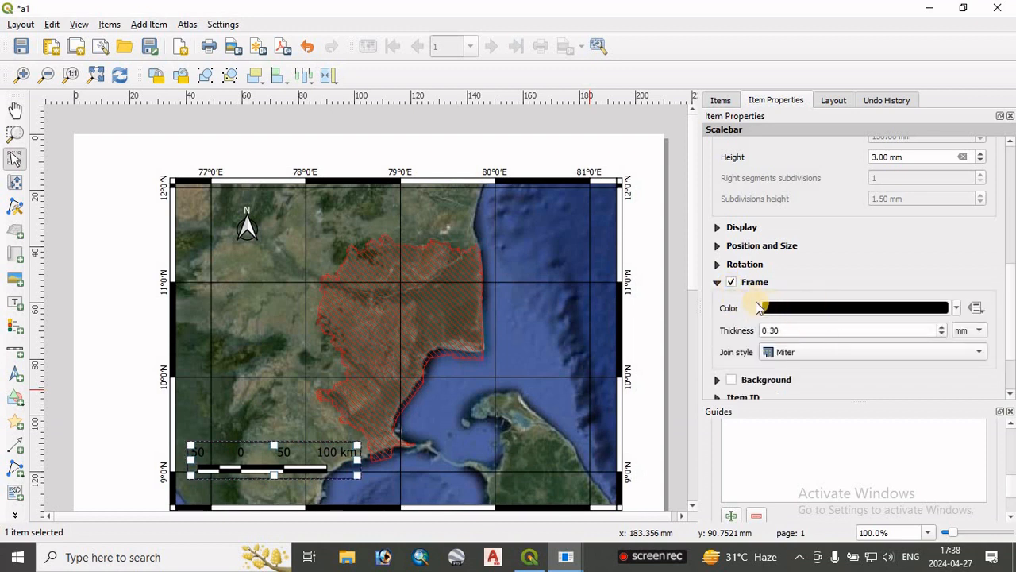
{"action": "left_click", "coordinate": [716, 284]}
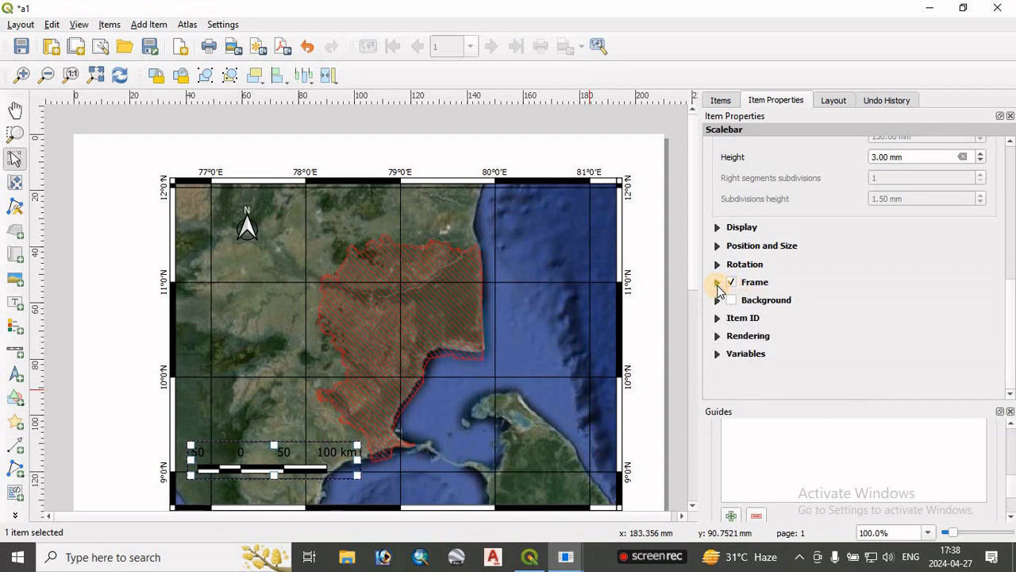
- Enable the scale bar's background and set its color to light yellow with hue 61°, saturation 49% and value 100%
{"action": "left_click", "coordinate": [731, 300]}
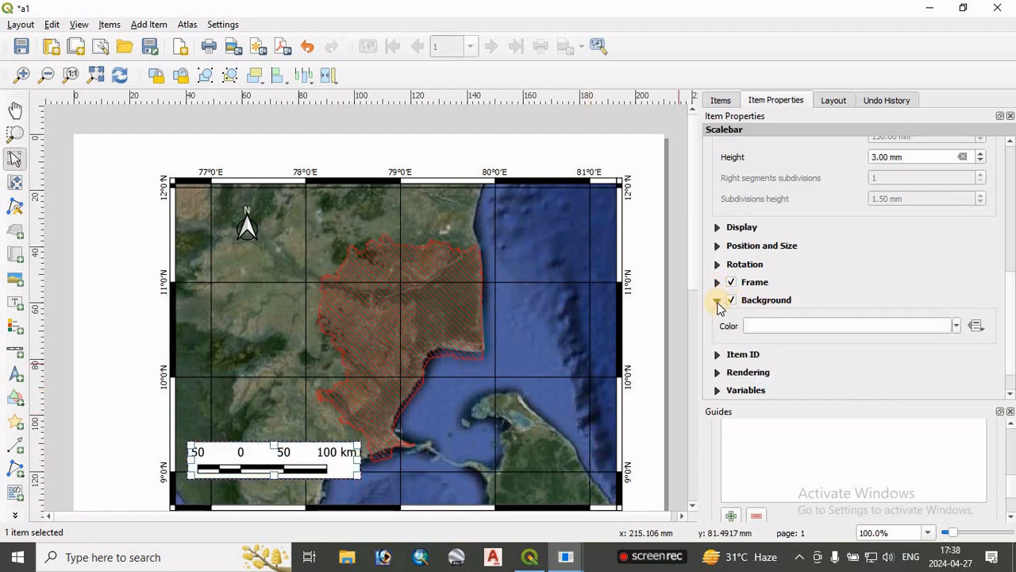
{"action": "left_click", "coordinate": [718, 303]}
{"action": "left_click", "coordinate": [718, 303]}
{"action": "left_click", "coordinate": [777, 326]}
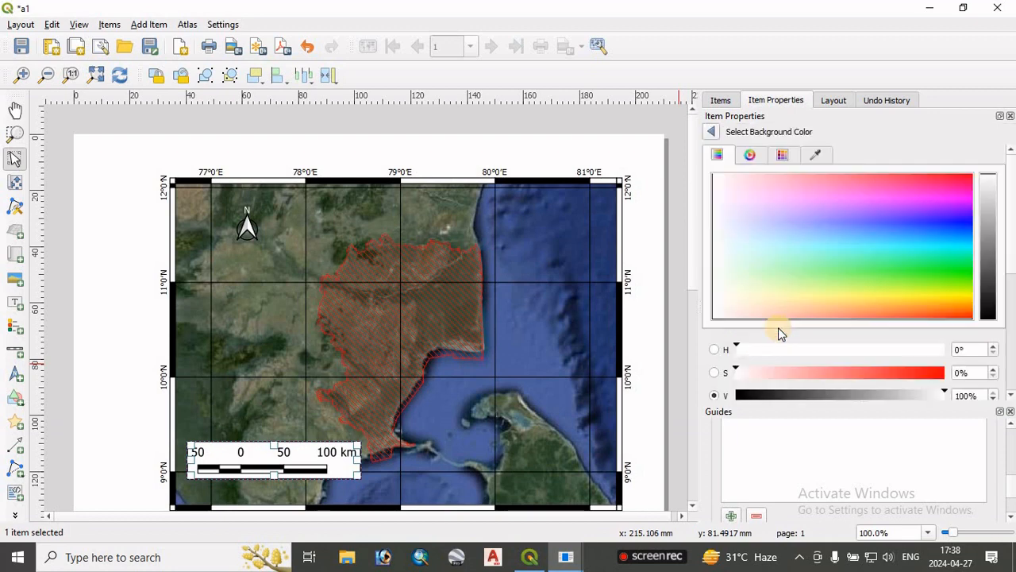
{"action": "left_click", "coordinate": [840, 295]}
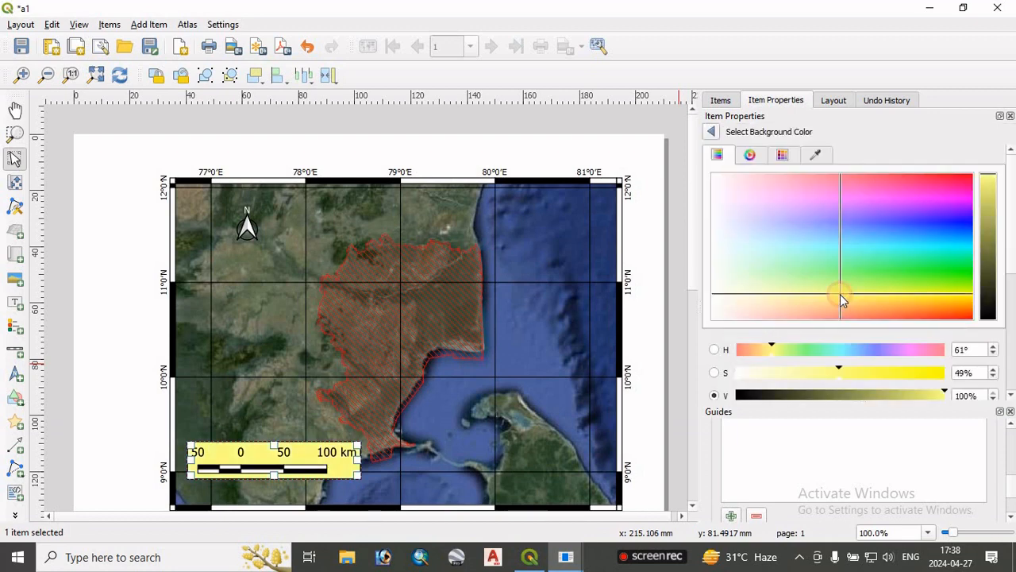
{"action": "key", "text": "Escape"}
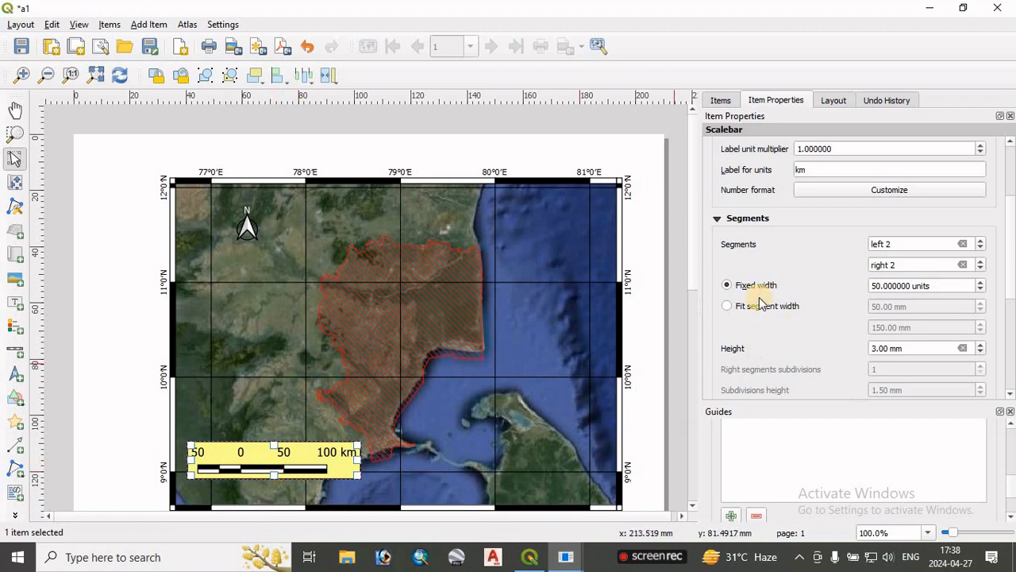
- Move the scale bar to the lower-right corner of the satellite map
{"action": "left_click", "coordinate": [265, 458]}
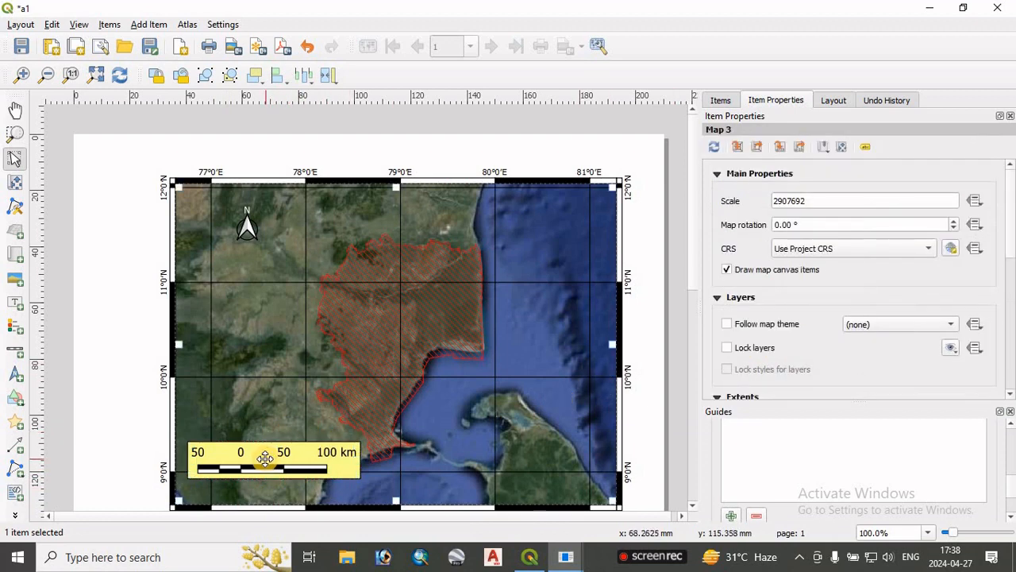
{"action": "left_click", "coordinate": [261, 458]}
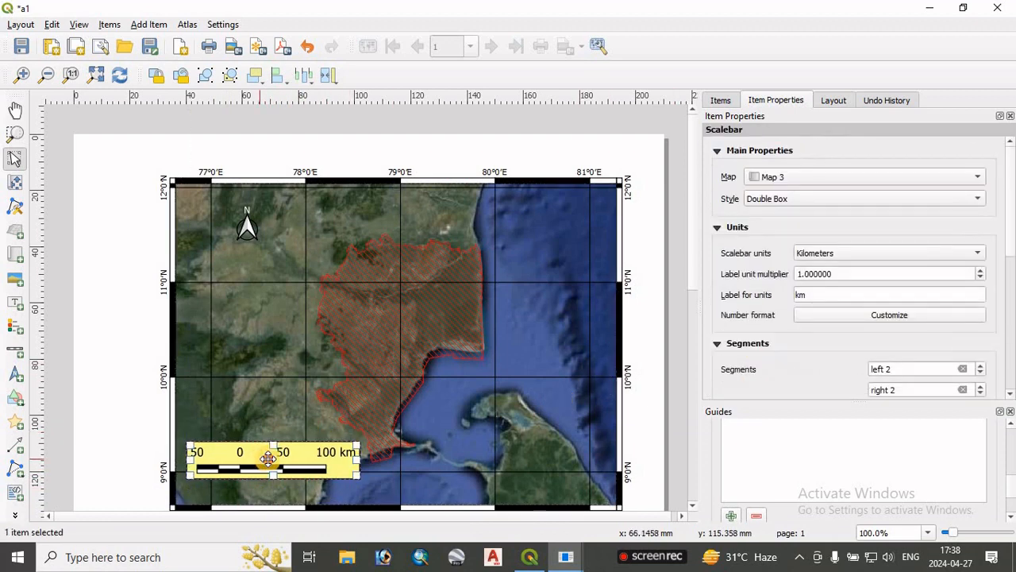
{"action": "left_click_drag", "start_coordinate": [272, 455], "coordinate": [520, 474]}
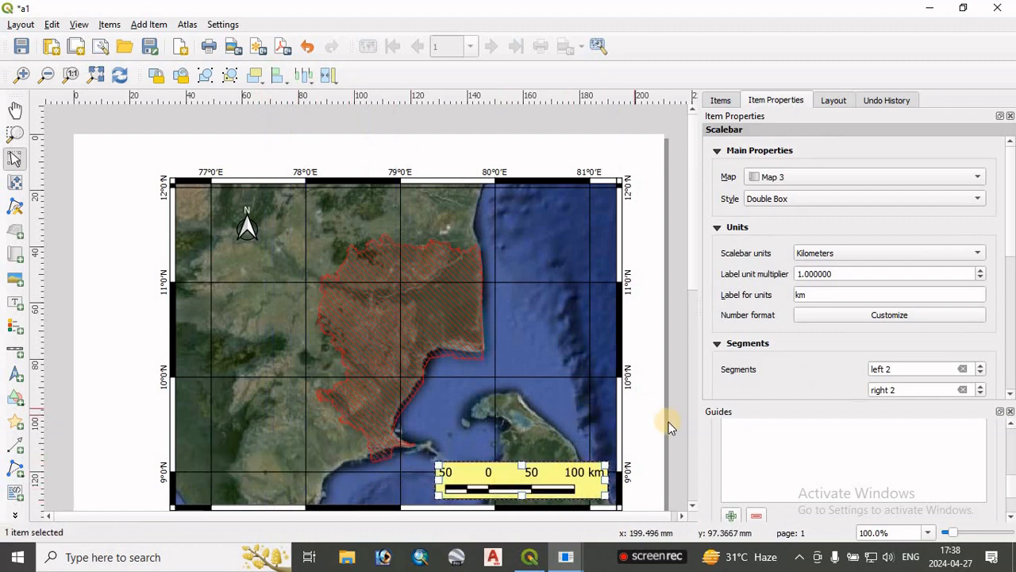
{"action": "left_click", "coordinate": [648, 463]}
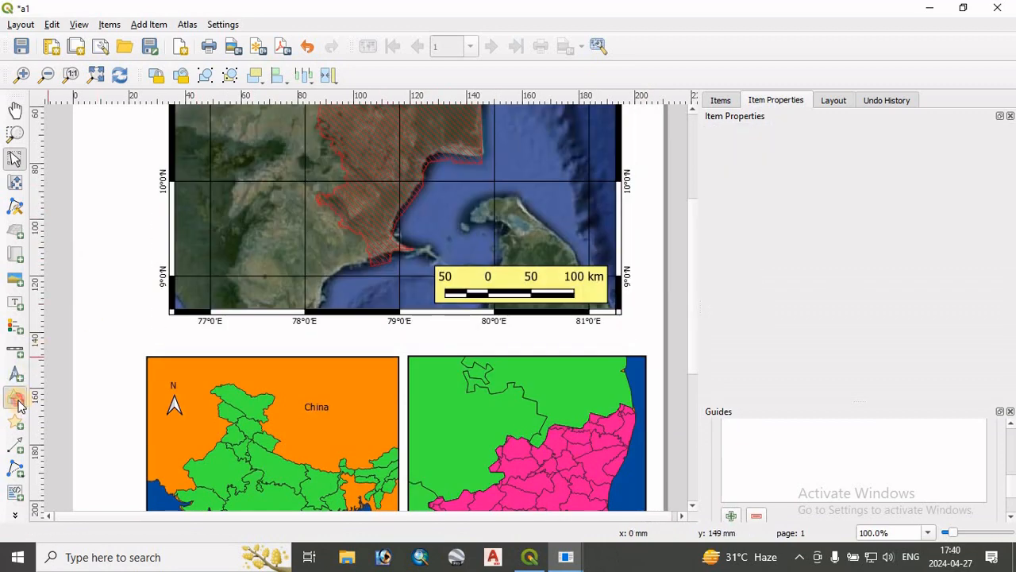
- Draw a rectangle about 170 mm wide and 130 mm high around the satellite map and its coordinate labels
{"action": "left_click", "coordinate": [17, 403]}
{"action": "left_click", "coordinate": [68, 392]}
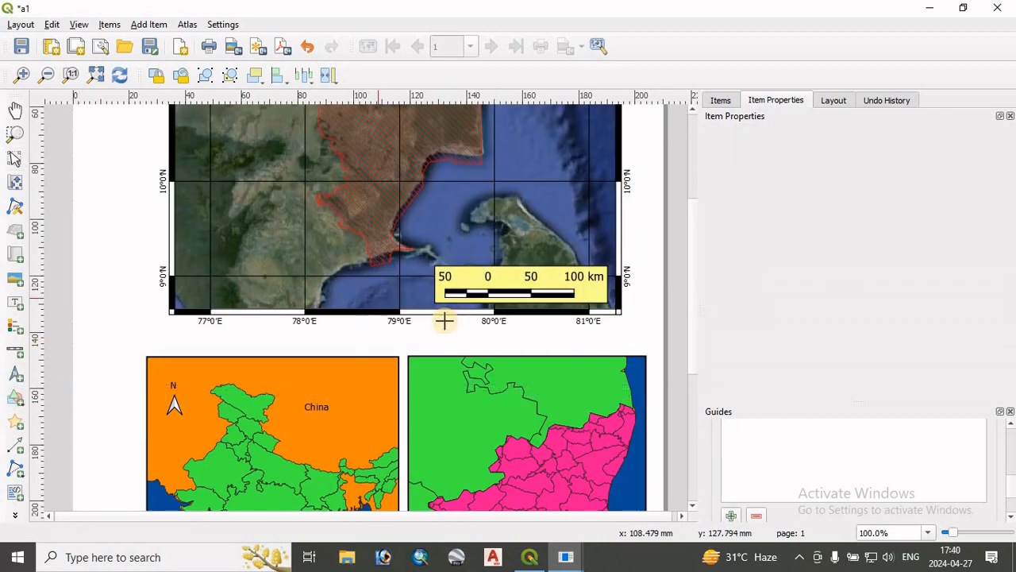
{"action": "left_click", "coordinate": [14, 110]}
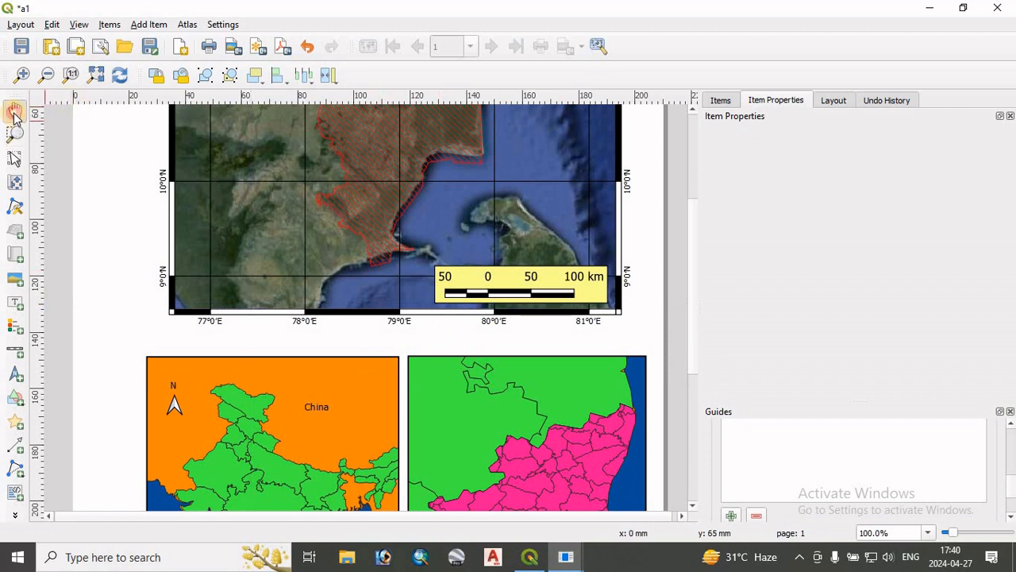
{"action": "left_click_drag", "start_coordinate": [282, 143], "coordinate": [294, 397]}
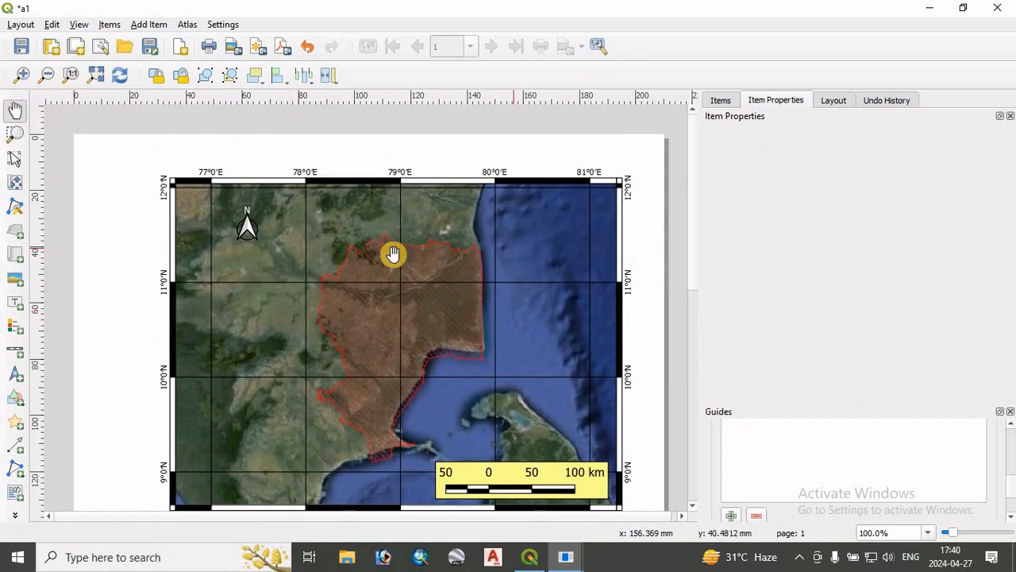
{"action": "left_click_drag", "start_coordinate": [420, 312], "coordinate": [417, 286]}
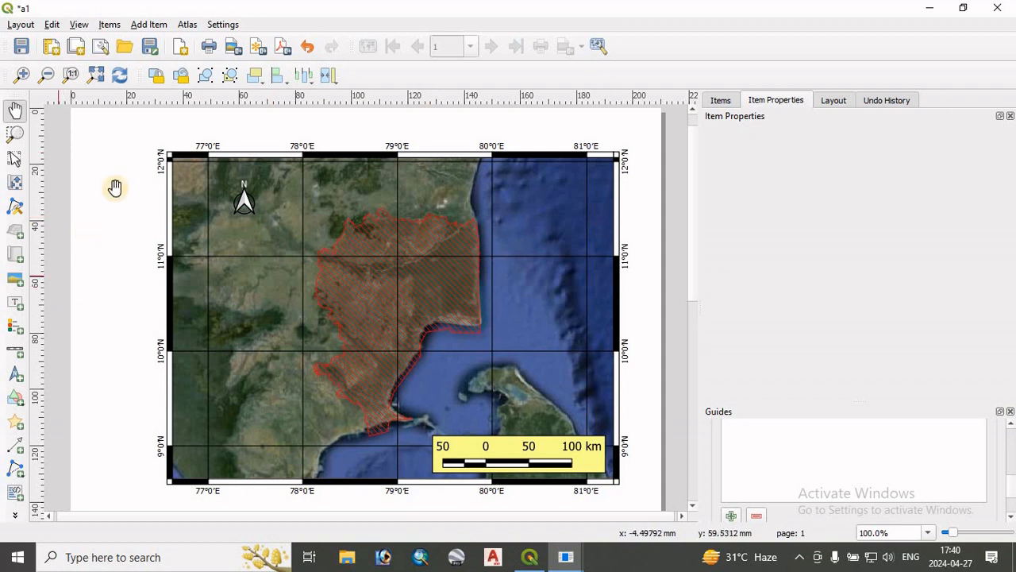
{"action": "left_click", "coordinate": [19, 402]}
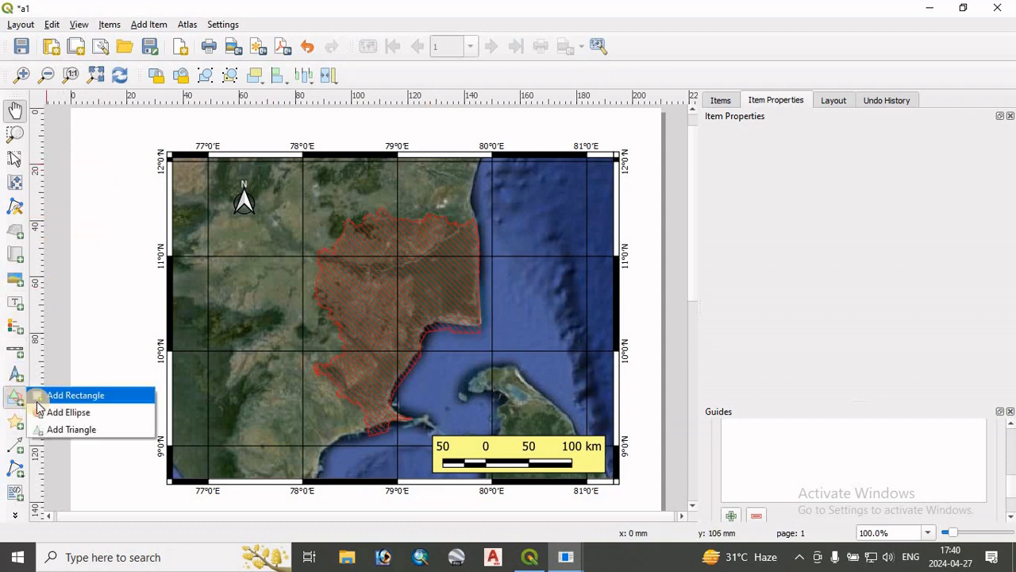
{"action": "left_click", "coordinate": [36, 395]}
{"action": "left_click_drag", "start_coordinate": [153, 136], "coordinate": [632, 500]}
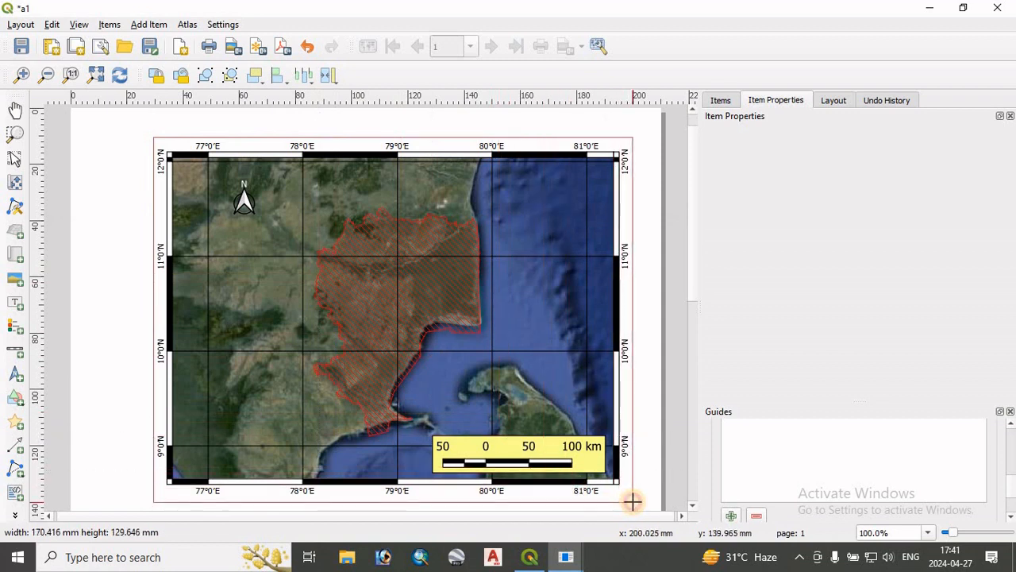
{"action": "left_click_drag", "start_coordinate": [632, 500], "coordinate": [633, 500]}
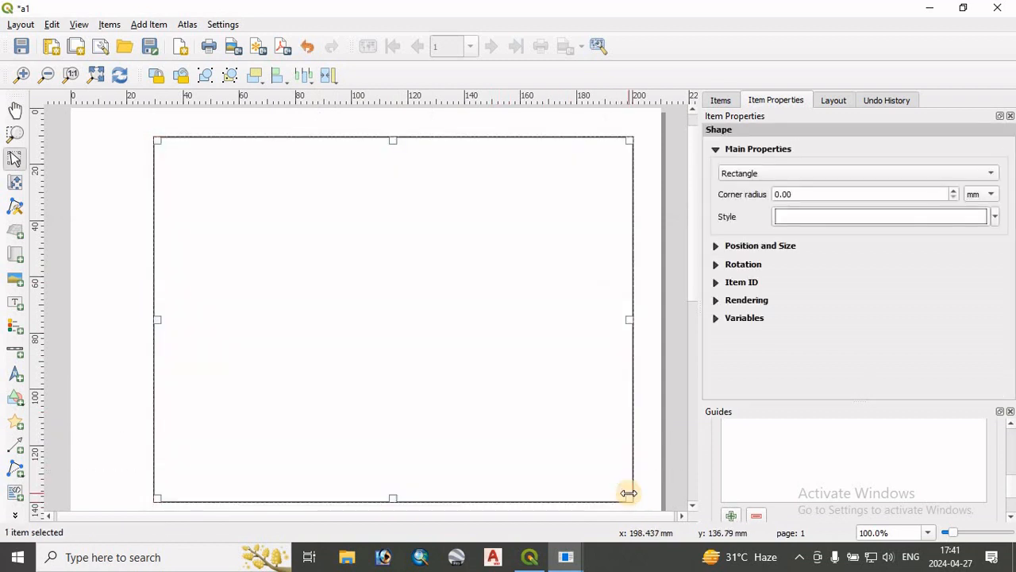
- Set the rectangle's corner radius to 2 mm
{"action": "left_click", "coordinate": [898, 176]}
{"action": "key", "text": "Escape"}
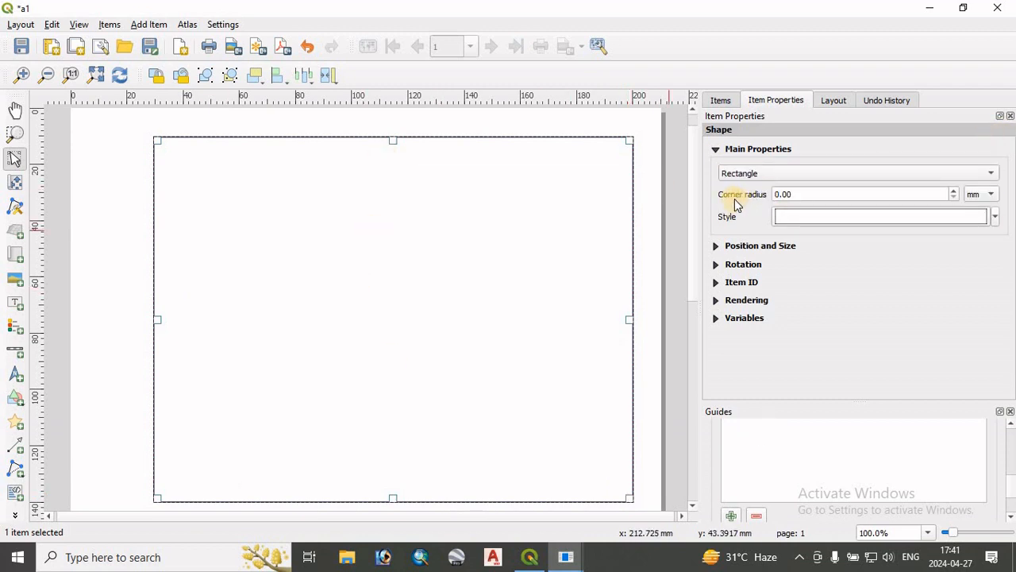
{"action": "double_click", "coordinate": [953, 192]}
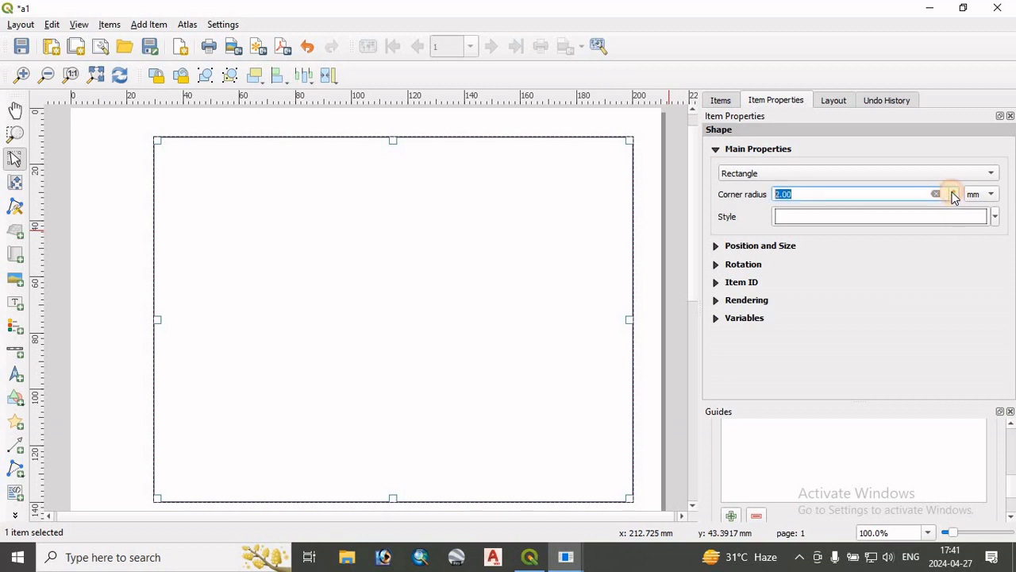
- Set the fill style of the rectangle's simple fill to No Brush
{"action": "left_click", "coordinate": [884, 220]}
{"action": "left_click", "coordinate": [835, 168]}
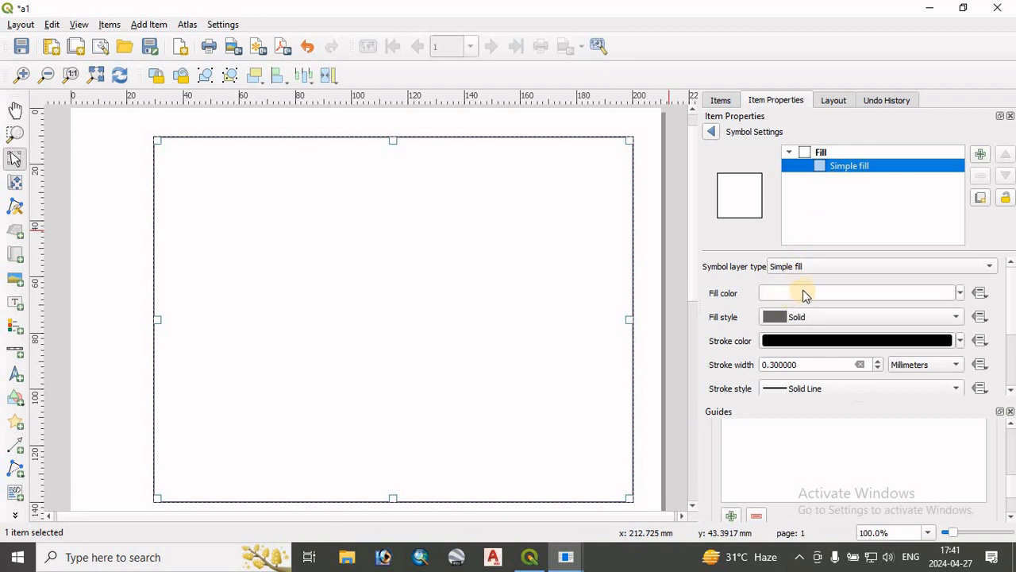
{"action": "left_click", "coordinate": [910, 294]}
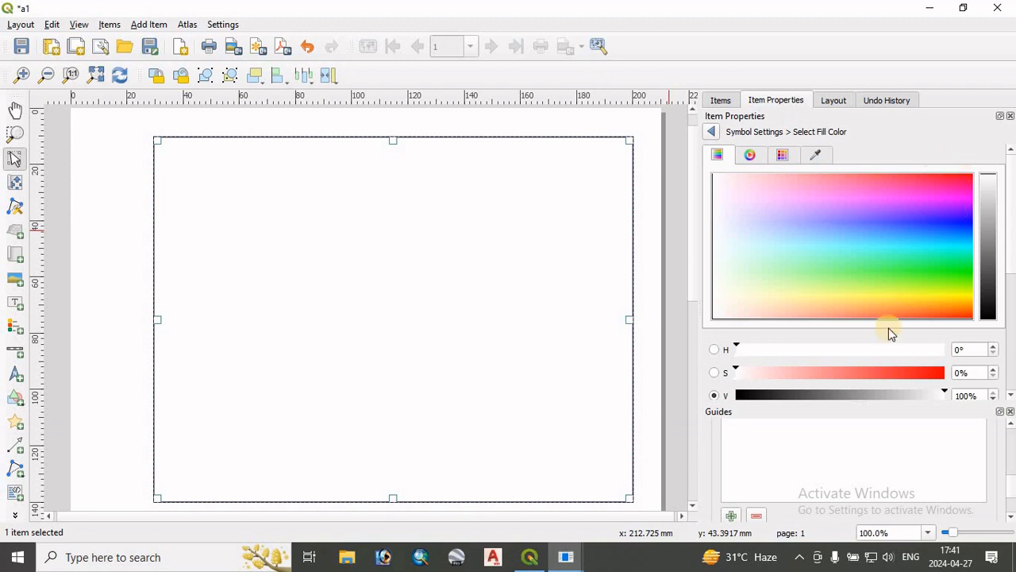
{"action": "left_click", "coordinate": [712, 131]}
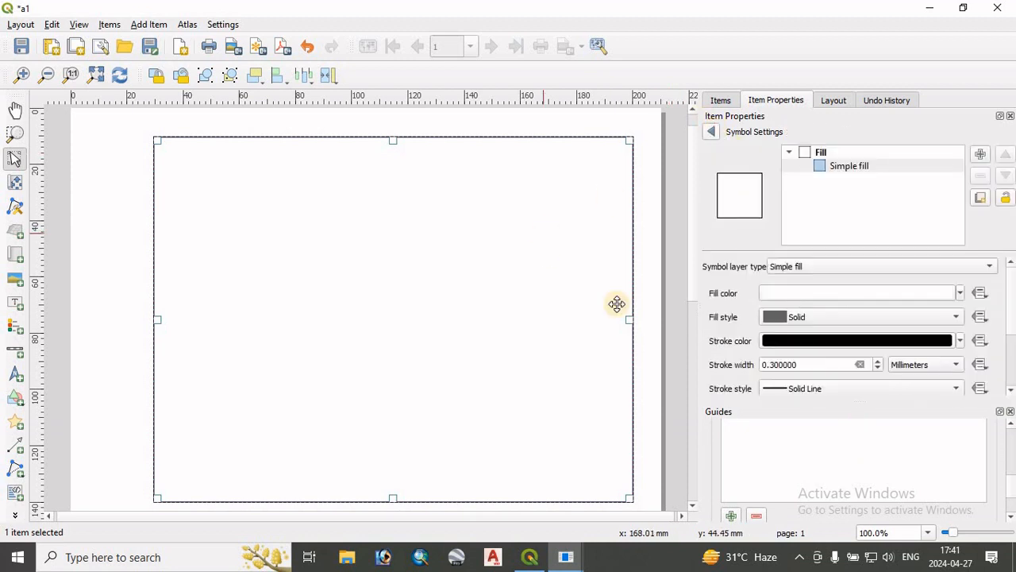
{"action": "left_click", "coordinate": [820, 317]}
{"action": "left_click", "coordinate": [803, 333]}
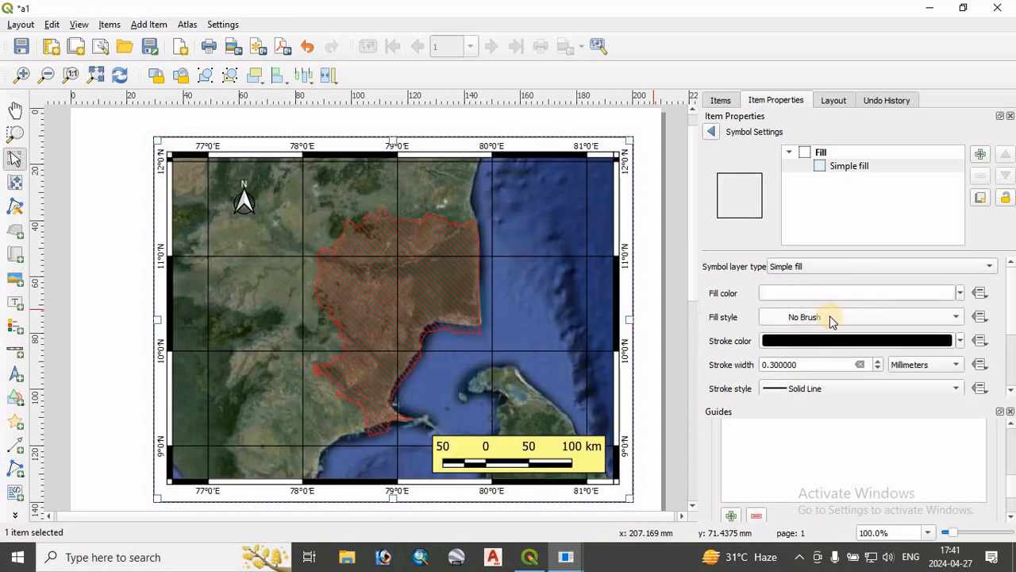
{"action": "left_click", "coordinate": [115, 238]}
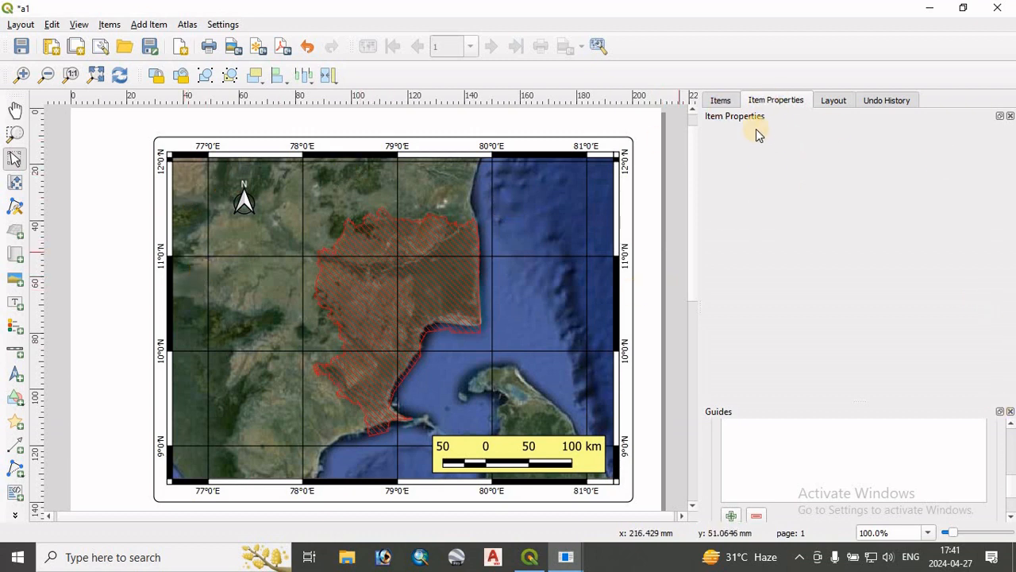
- Lock Map 3, the north arrow picture, the scale bar and the rectangle in the layout's item list
{"action": "left_click", "coordinate": [724, 101]}
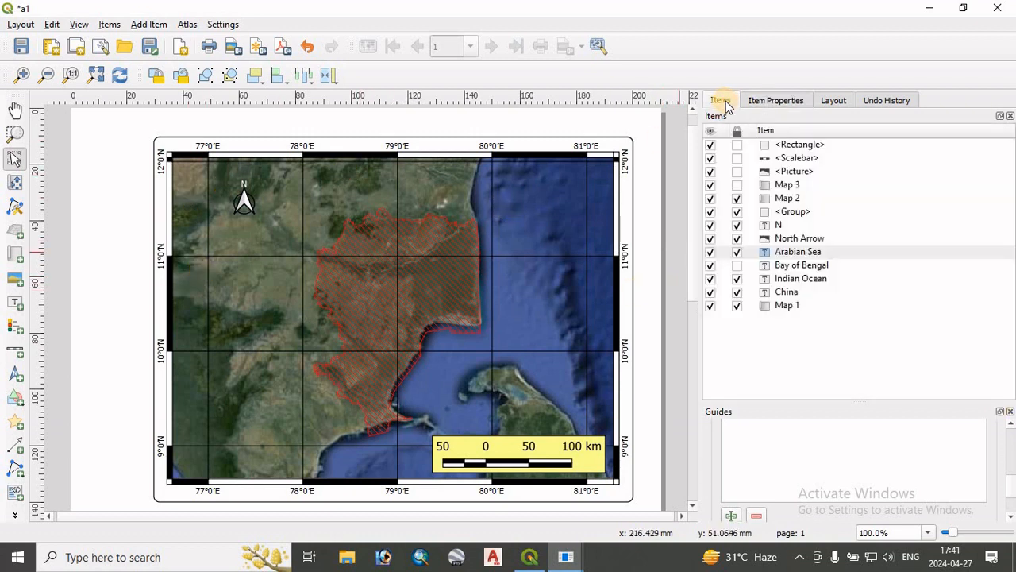
{"action": "left_click", "coordinate": [736, 186]}
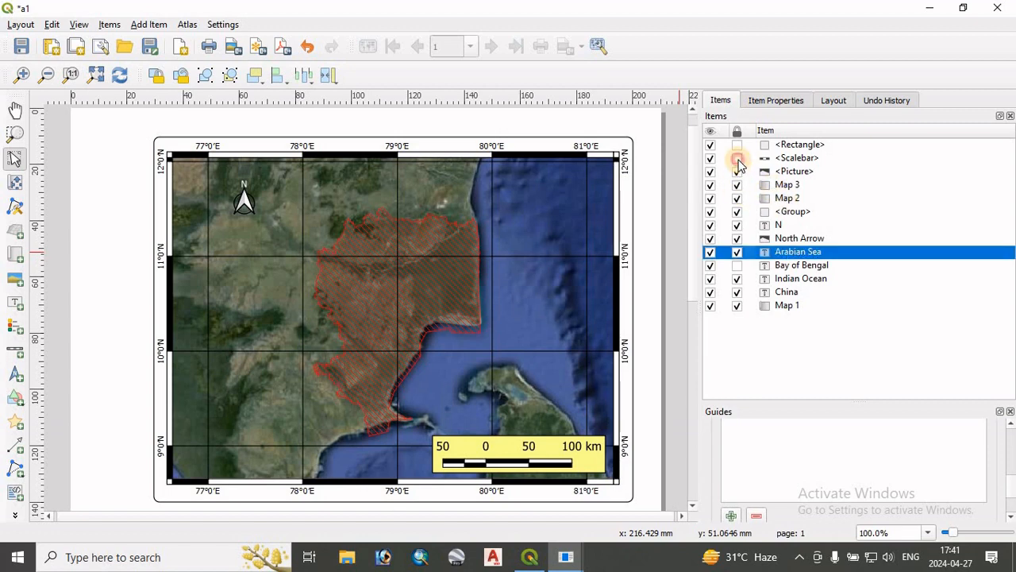
{"action": "left_click", "coordinate": [737, 158]}
{"action": "left_click", "coordinate": [737, 144]}
{"action": "left_click", "coordinate": [772, 101]}
- Draw a bent arrow from Tamil Nadu on the India map to the southern part of the Tamil Nadu block map
{"action": "key", "text": "ctrl+minus"}
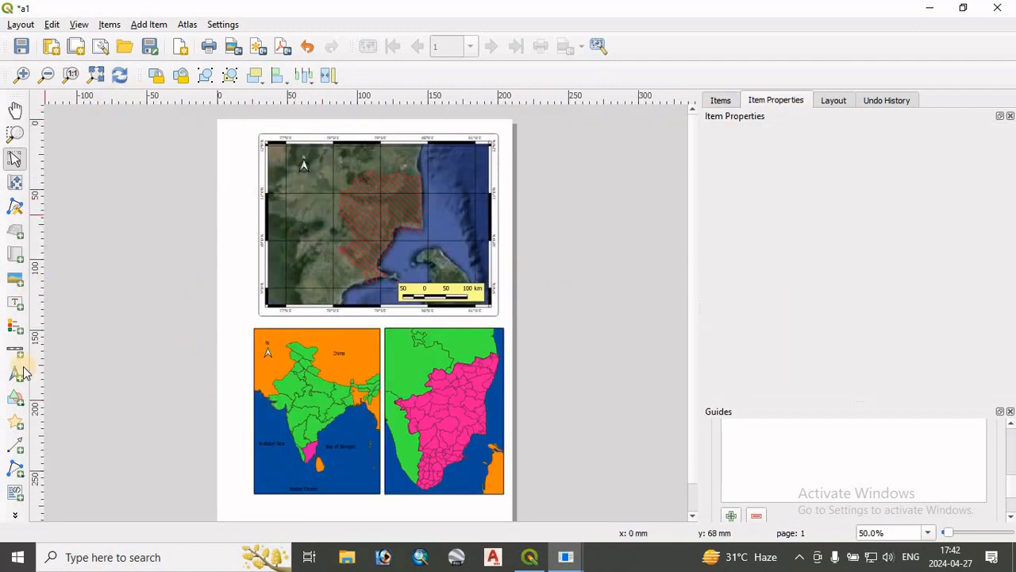
{"action": "left_click", "coordinate": [17, 450]}
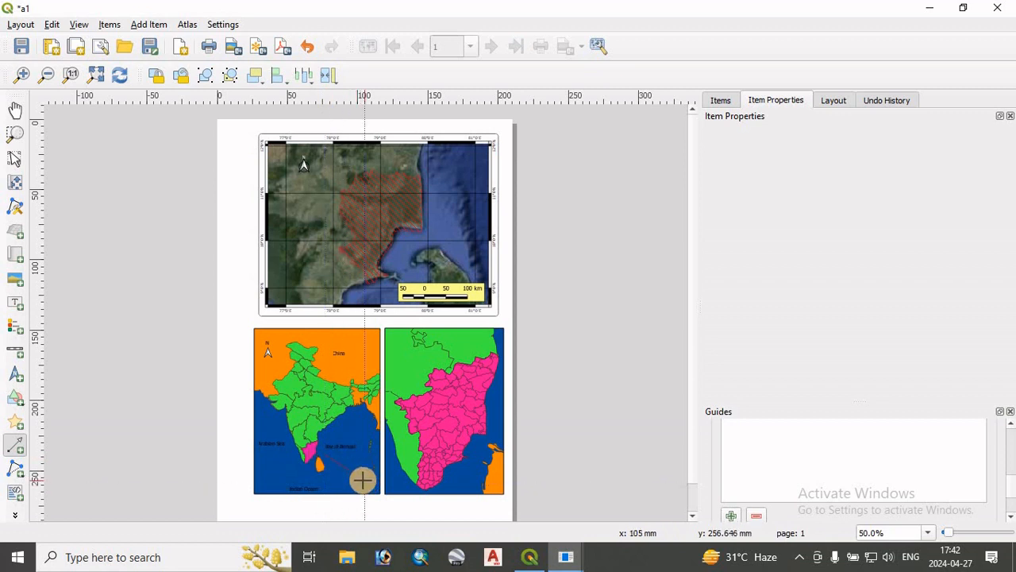
{"action": "left_click", "coordinate": [414, 455]}
{"action": "right_click", "coordinate": [414, 455]}
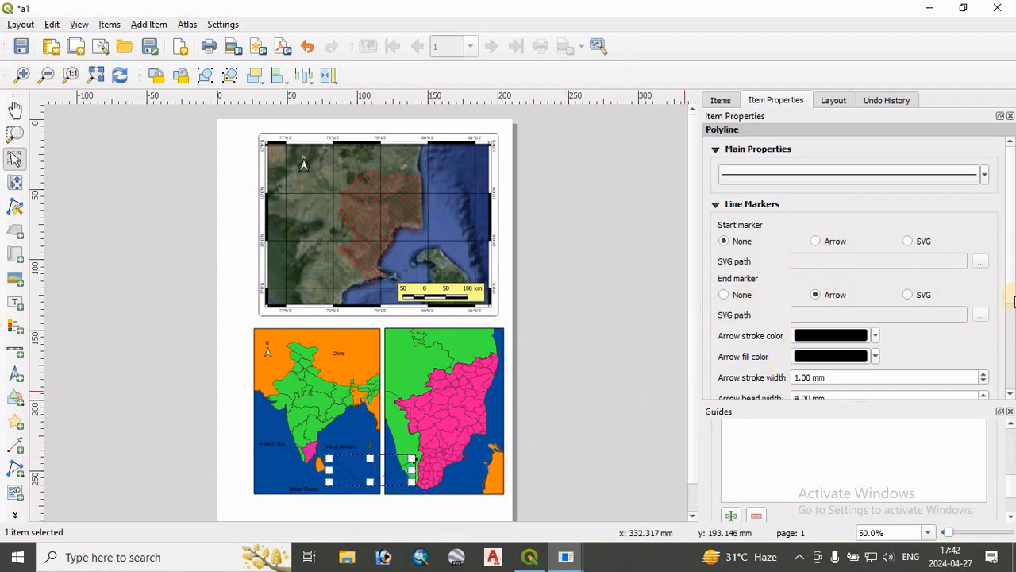
{"action": "left_click_drag", "start_coordinate": [1011, 298], "coordinate": [1013, 325]}
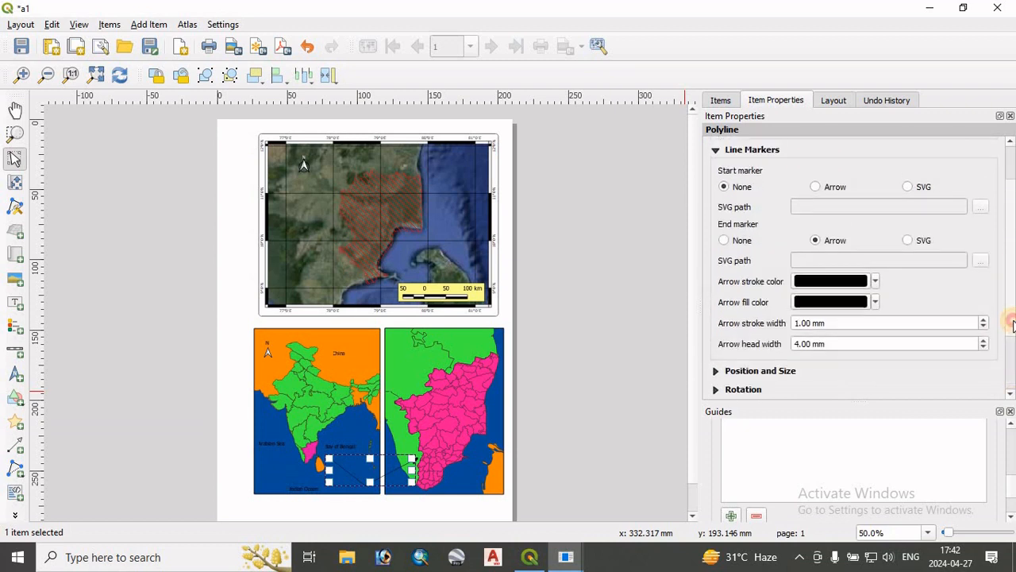
{"action": "left_click", "coordinate": [604, 463]}
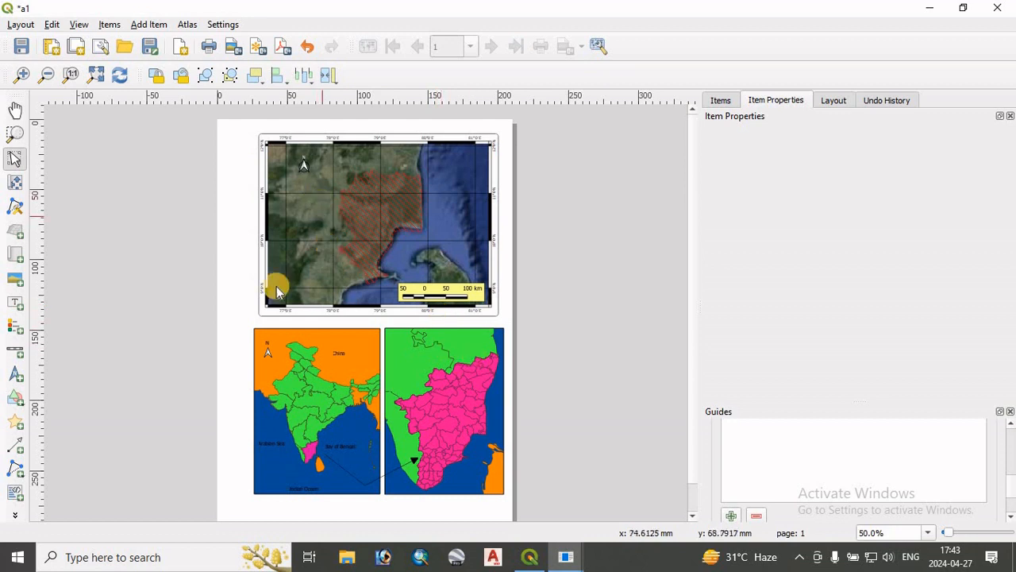
- Draw a straight arrow from the middle of the Tamil Nadu block map up to the study area's southern tip on the satellite map
{"action": "left_click", "coordinate": [15, 449]}
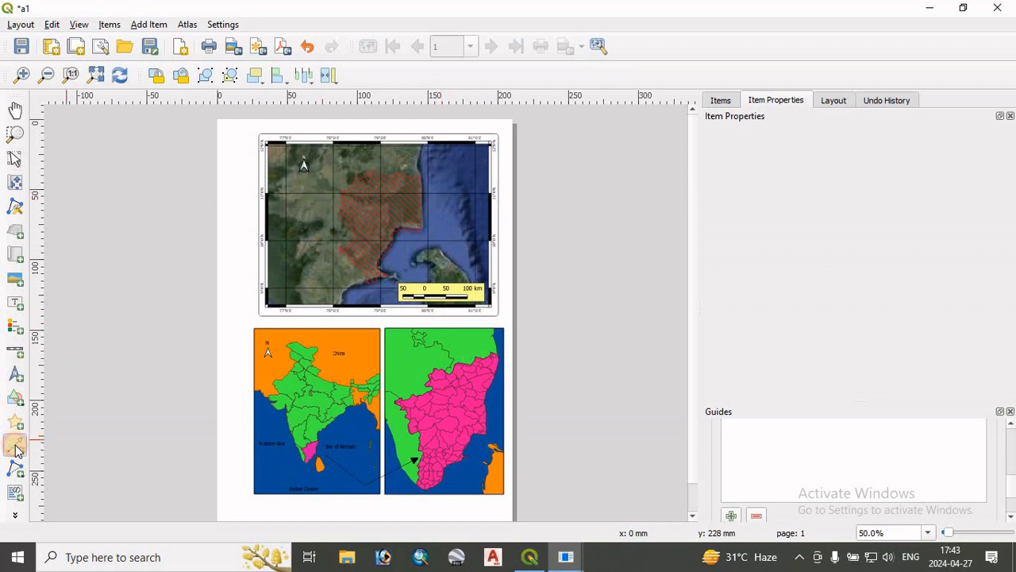
{"action": "left_click", "coordinate": [461, 405]}
{"action": "left_click", "coordinate": [382, 291]}
{"action": "right_click", "coordinate": [382, 291]}
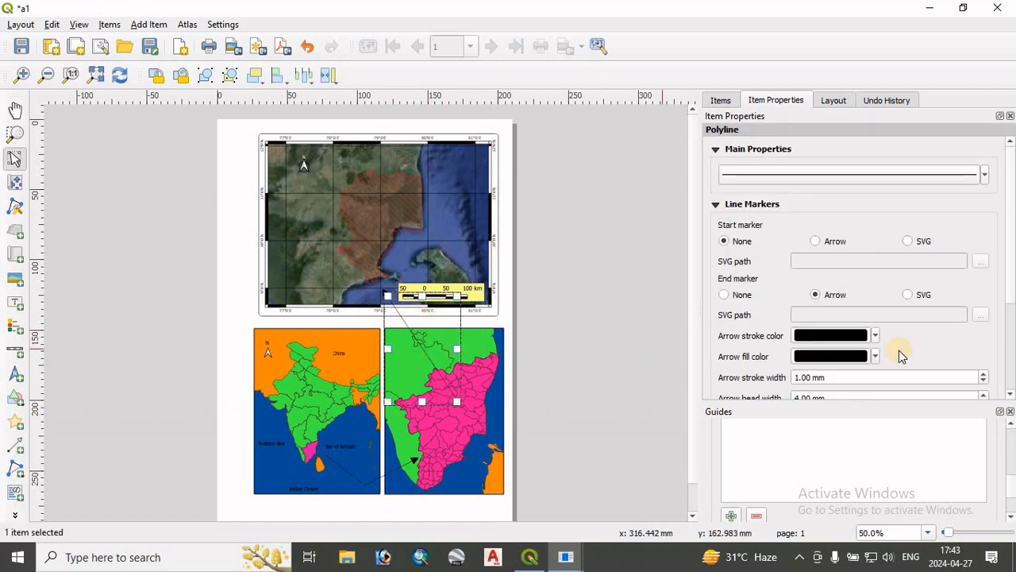
- Set the stroke style of the arrow leading to the satellite map to Dash Line
{"action": "left_click", "coordinate": [983, 175]}
{"action": "left_click", "coordinate": [909, 179]}
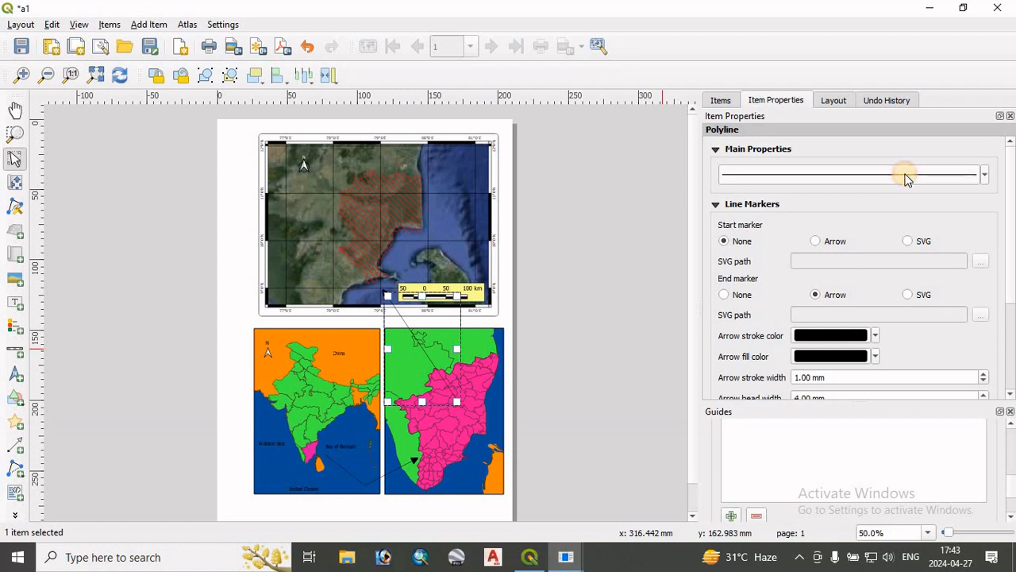
{"action": "left_click", "coordinate": [907, 179]}
{"action": "left_click", "coordinate": [844, 170]}
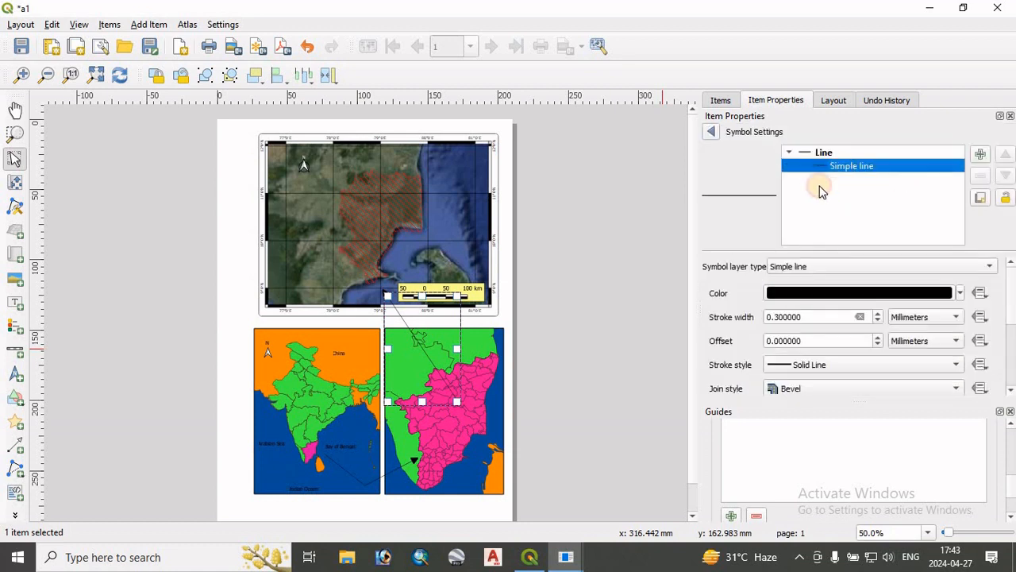
{"action": "left_click", "coordinate": [832, 364]}
{"action": "left_click", "coordinate": [785, 395]}
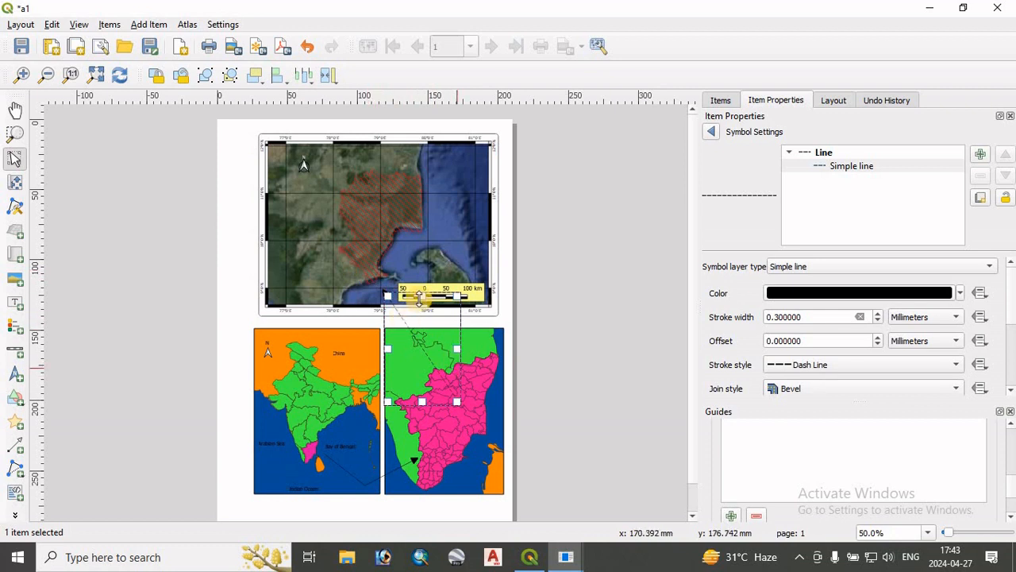
{"action": "left_click", "coordinate": [828, 216]}
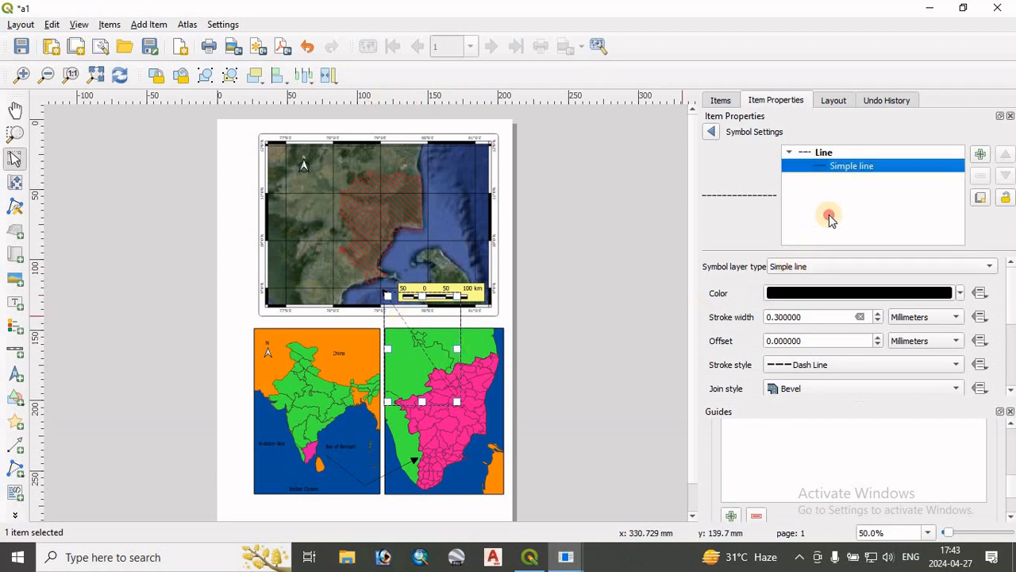
- Deselect the dashed arrow and start exporting the layout as an image, suppressing future WMS layer warnings
{"action": "left_click", "coordinate": [711, 132]}
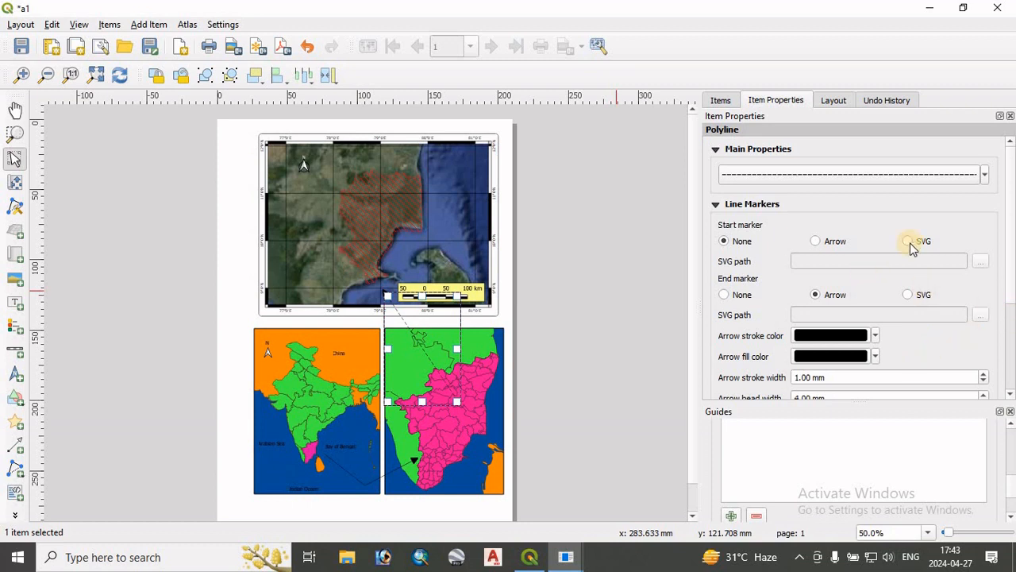
{"action": "left_click", "coordinate": [392, 206]}
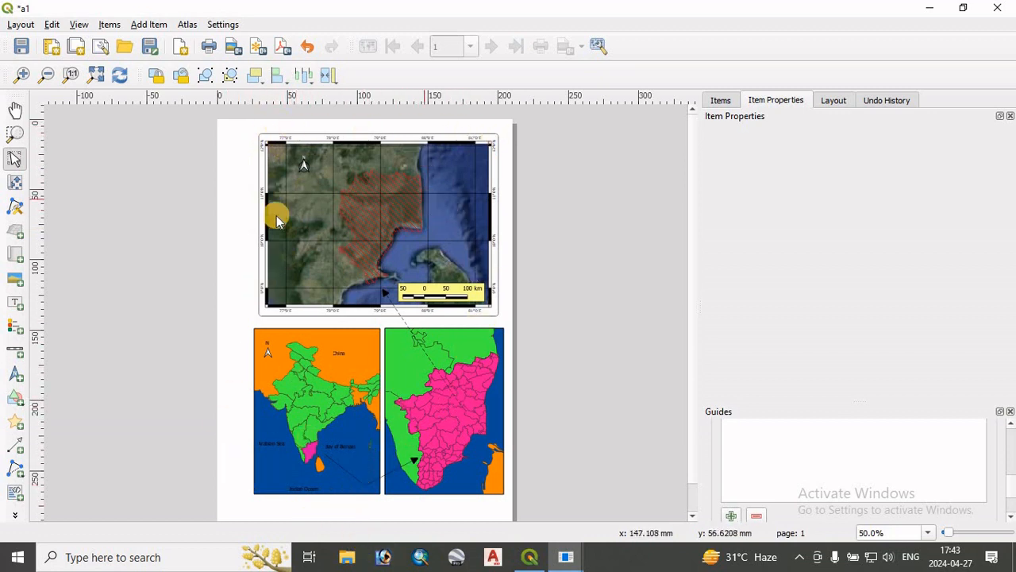
{"action": "left_click", "coordinate": [20, 25]}
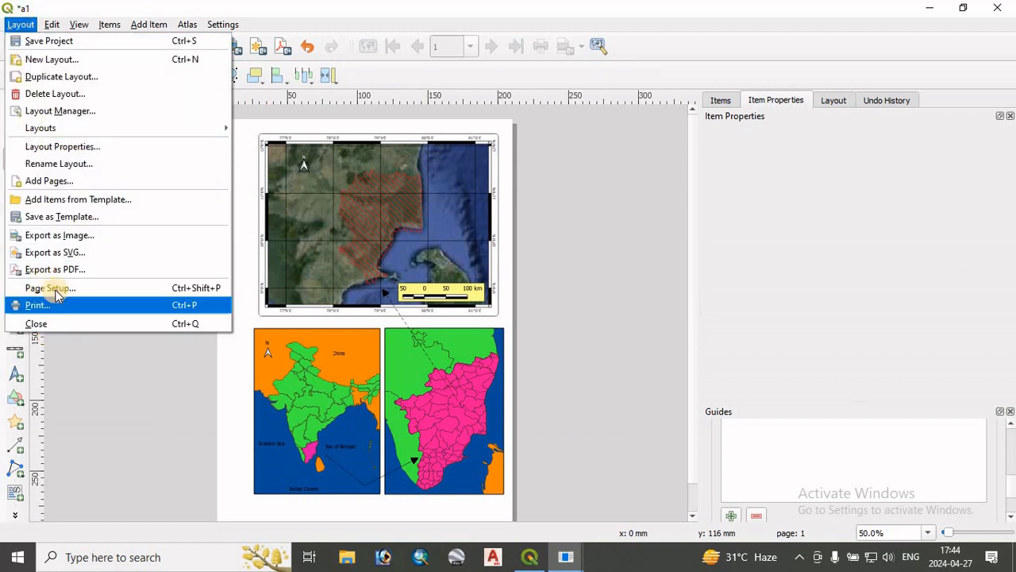
{"action": "left_click", "coordinate": [63, 235]}
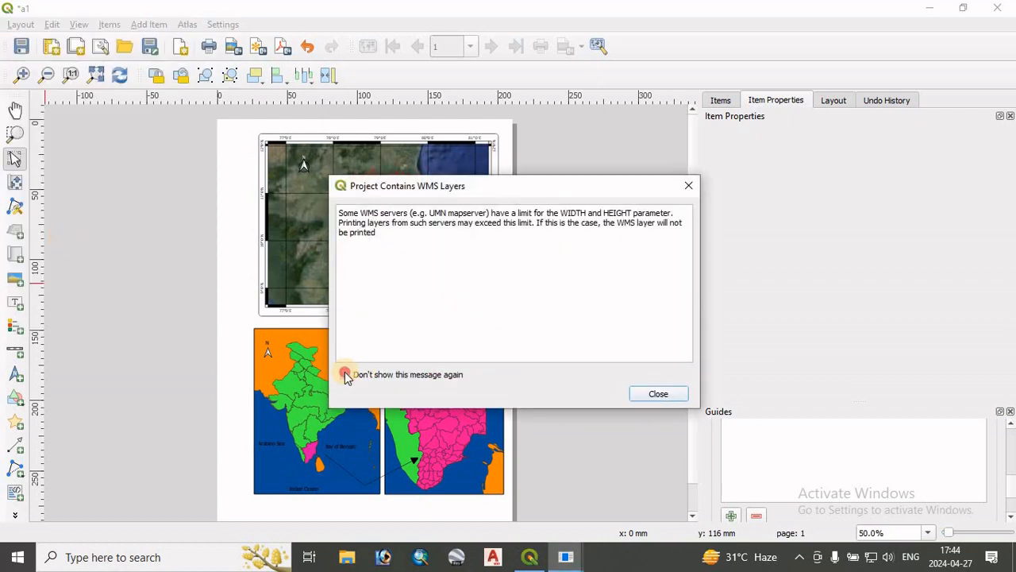
{"action": "left_click", "coordinate": [345, 374]}
{"action": "left_click", "coordinate": [658, 394]}
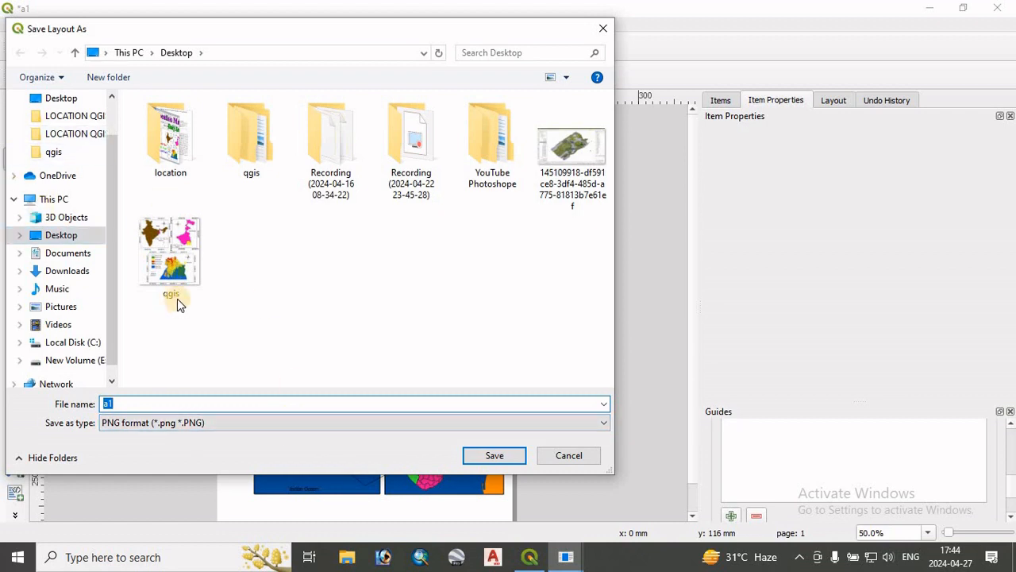
- Save the layout image to the Desktop as a1 in JPEG format, exported at 300 dpi with antialiasing
{"action": "left_click", "coordinate": [200, 427]}
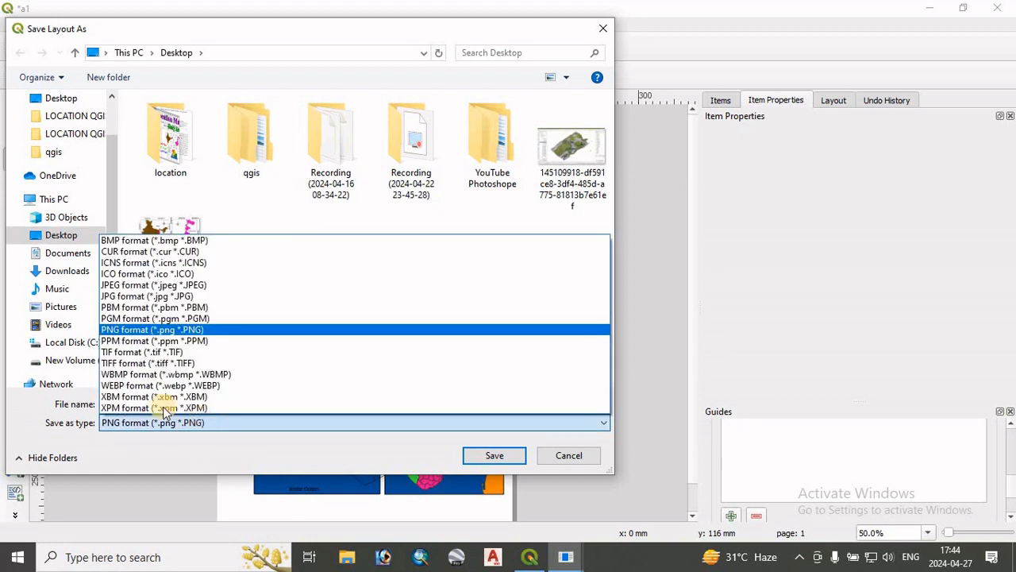
{"action": "left_click", "coordinate": [143, 285]}
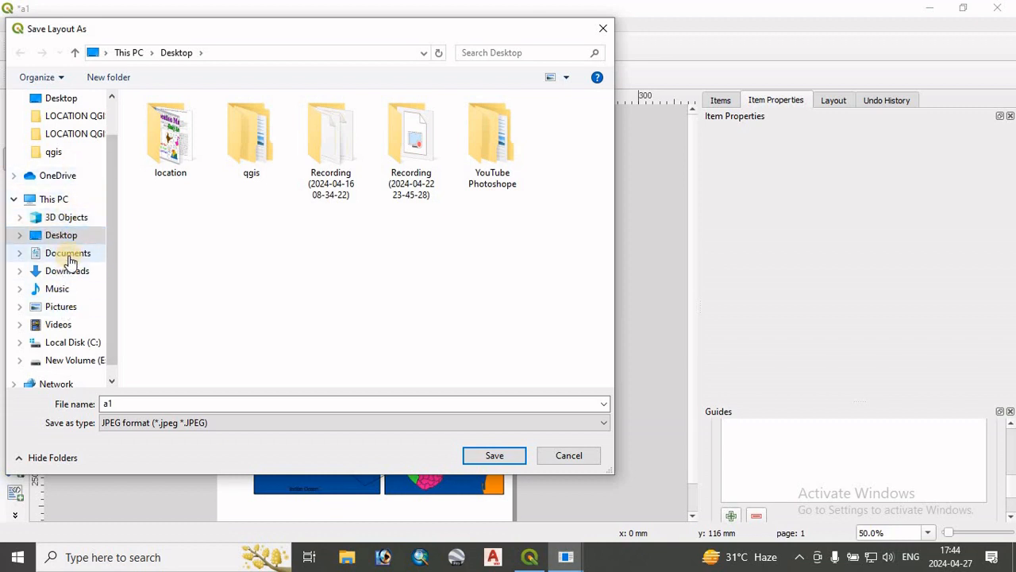
{"action": "left_click", "coordinate": [69, 240]}
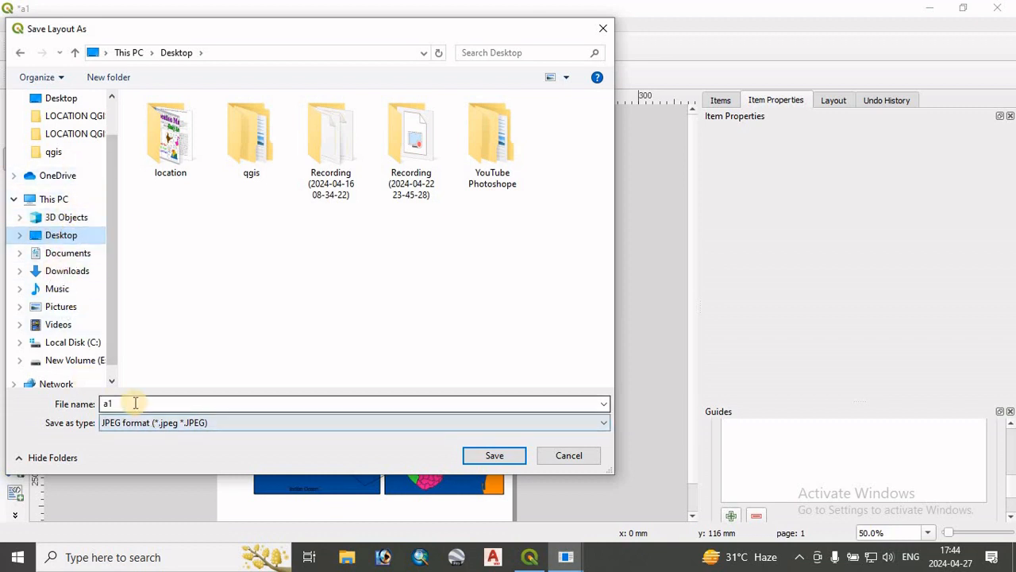
{"action": "left_click", "coordinate": [494, 458]}
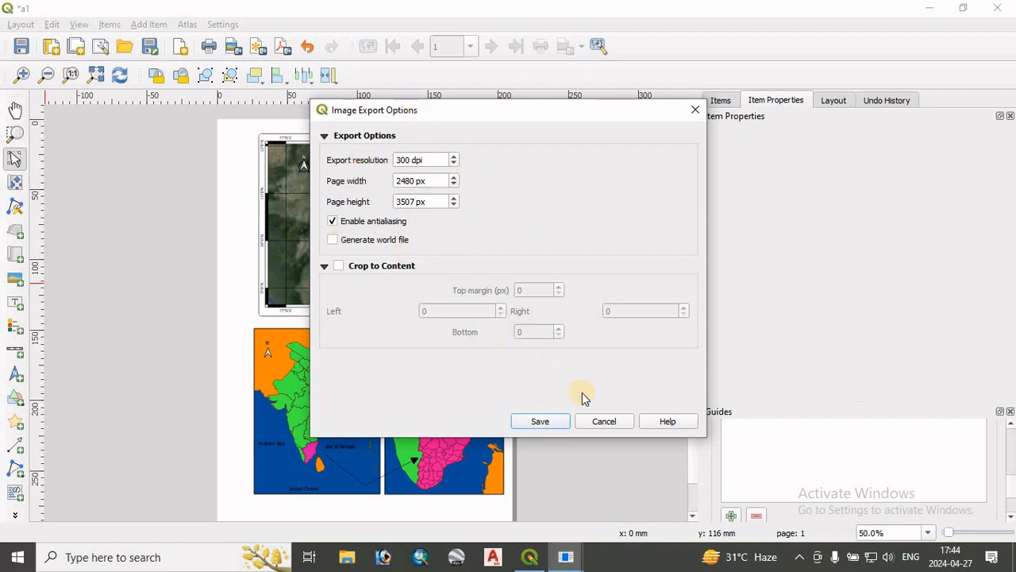
{"action": "left_click", "coordinate": [540, 421]}
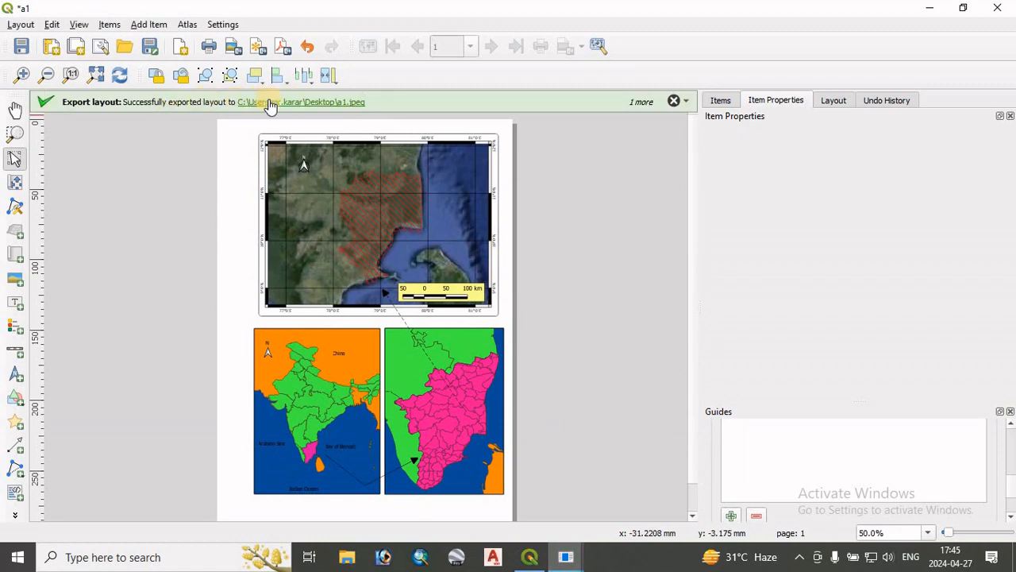
- Open the exported a1.jpeg and examine the satellite study-area map and its dashed arrow up close
{"action": "left_click", "coordinate": [327, 103]}
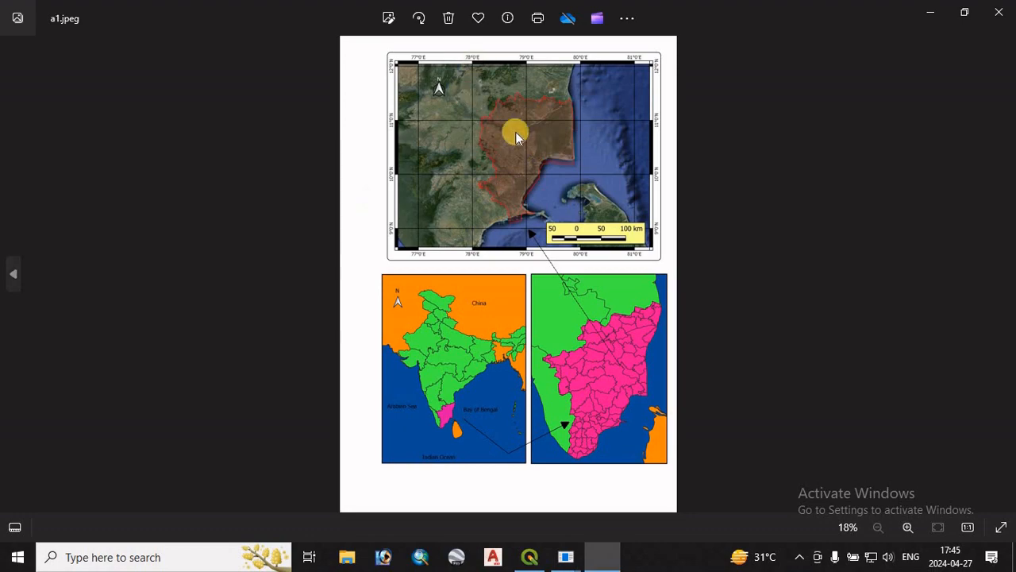
{"action": "scroll", "coordinate": [516, 138], "scroll_direction": "up", "scroll_amount": 4}
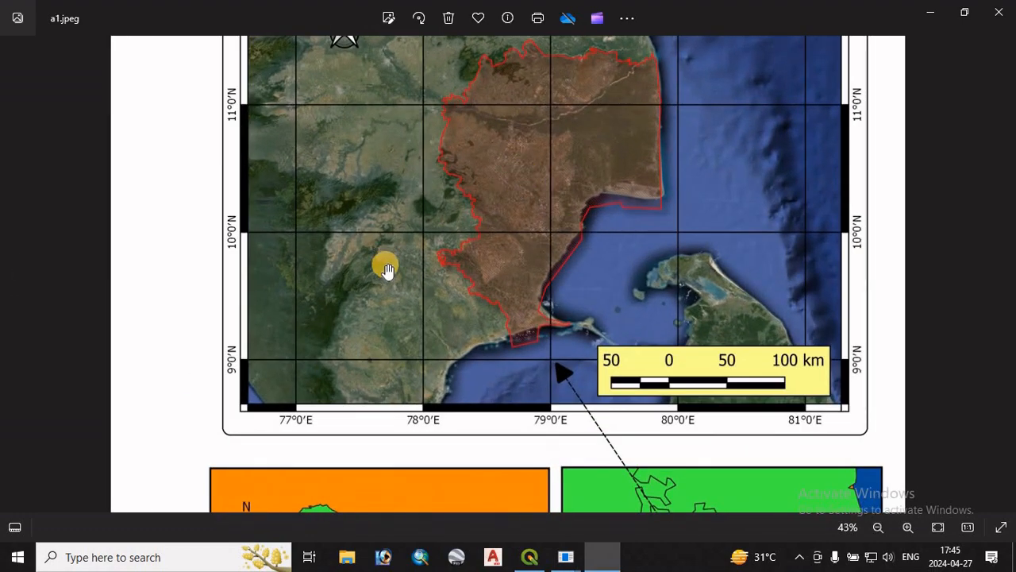